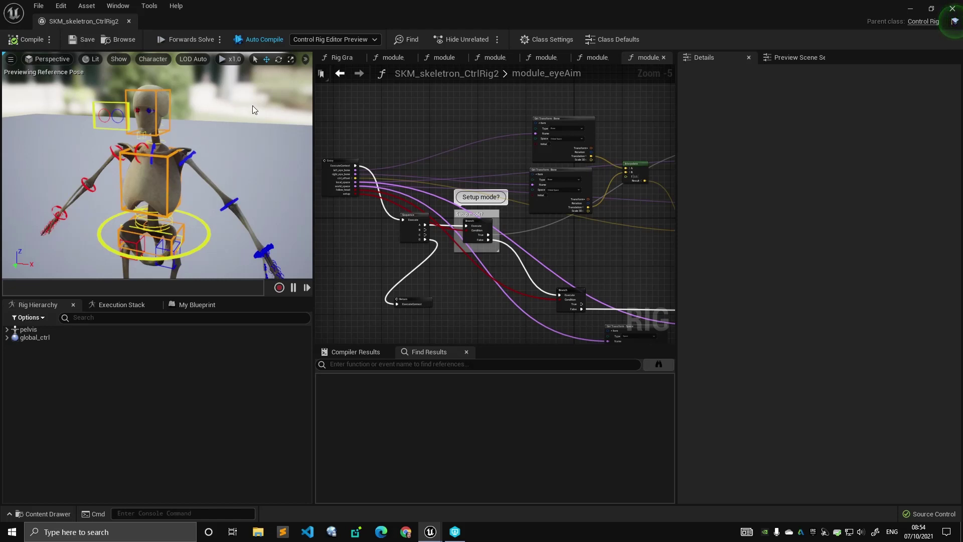
# Examine the skeleton's control rig from several distances along with the node layout of module_eyeAim.
pyautogui.scroll(6, 237, 111)
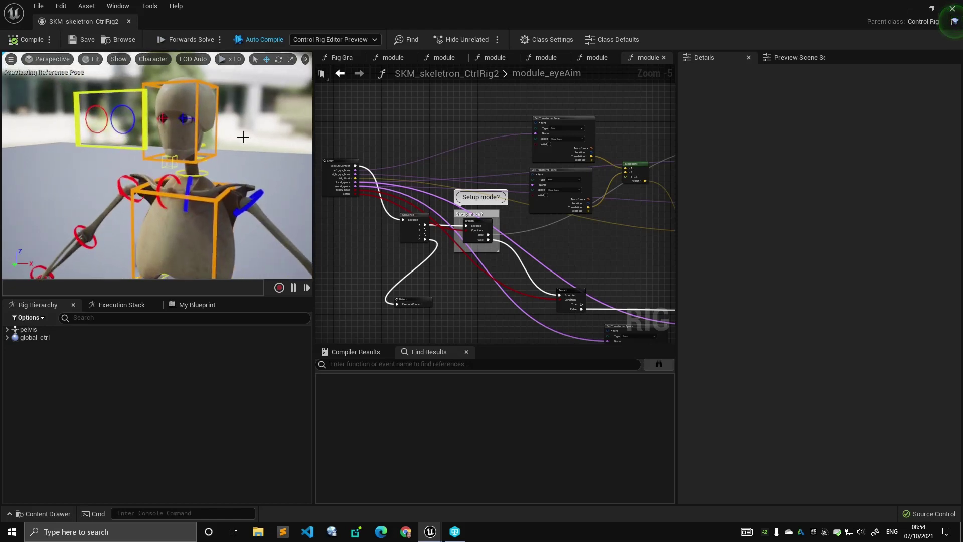
pyautogui.scroll(-8, 243, 136)
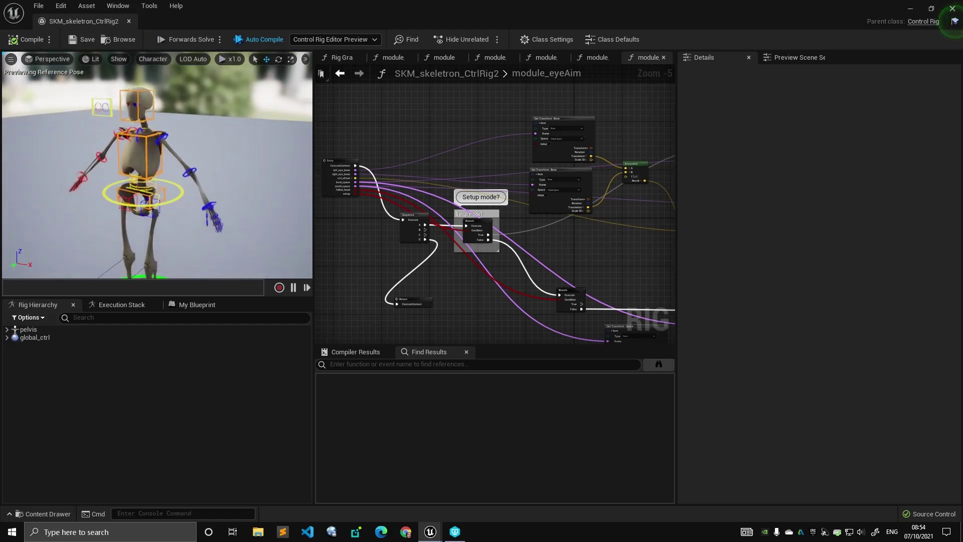
pyautogui.scroll(-5, 254, 101)
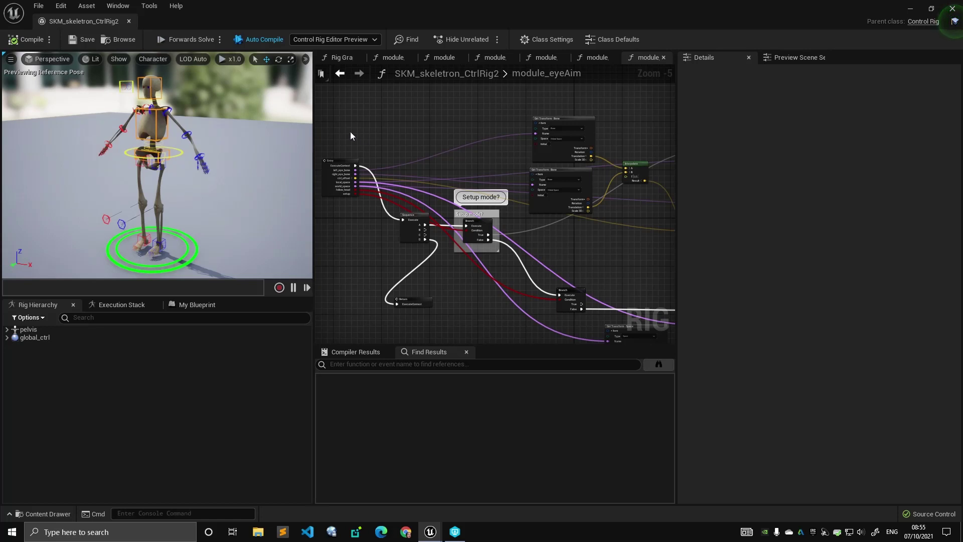
pyautogui.scroll(-2, 350, 131)
pyautogui.moveTo(287, 137)
pyautogui.keyDown('alt'); pyautogui.mouseDown()
pyautogui.moveTo(275, 140)
pyautogui.moveTo(286, 138)
pyautogui.mouseUp(); pyautogui.keyUp('alt')
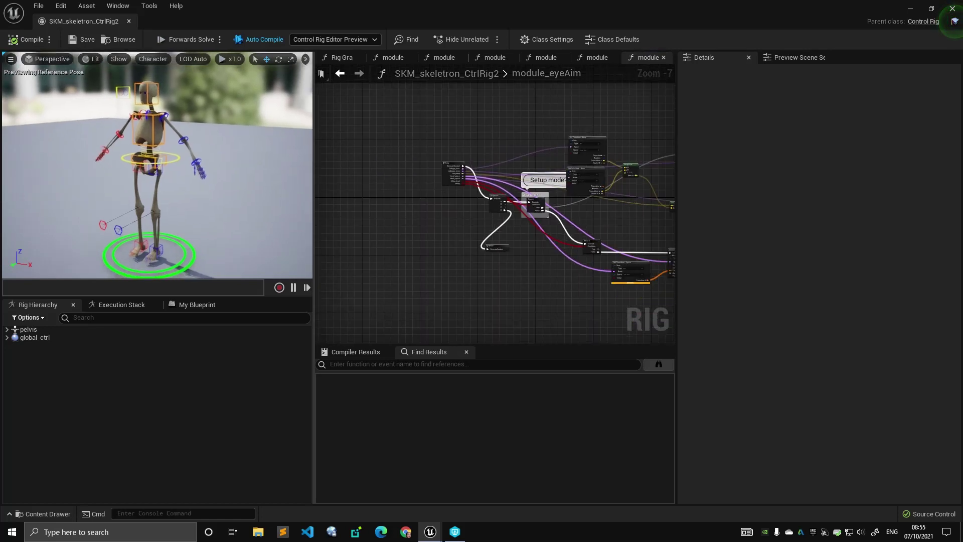
pyautogui.keyDown('alt'); pyautogui.moveTo(287, 138); pyautogui.dragTo(306, 156, button='right'); pyautogui.keyUp('alt')
pyautogui.scroll(-3, 321, 128)
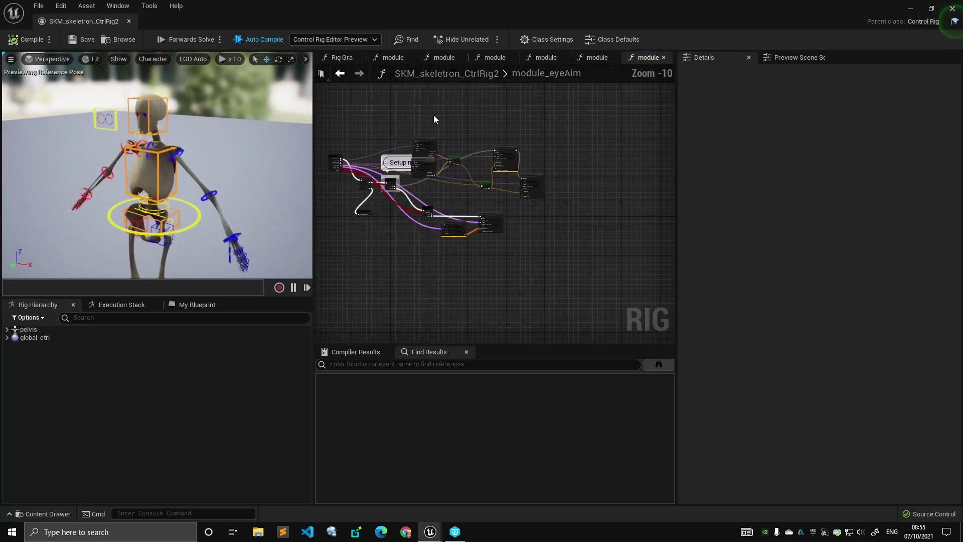
# Open the main Rig Graph of SKM_skeletron_CtrlRig2 and find the chain of module nodes.
pyautogui.click(344, 59)
pyautogui.moveTo(398, 119); pyautogui.dragTo(525, 176, button='right')
pyautogui.scroll(-3, 448, 164)
pyautogui.moveTo(449, 164); pyautogui.dragTo(525, 175, button='right')
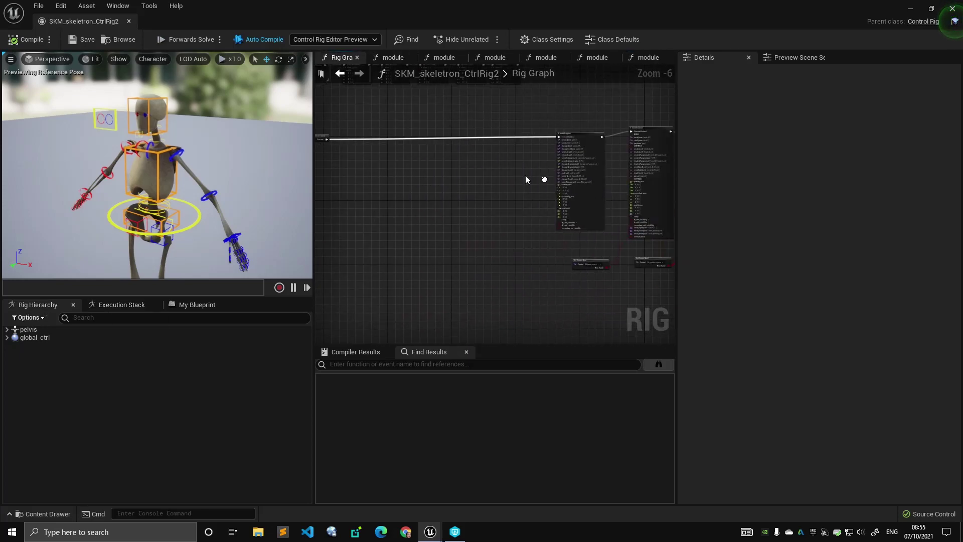
# Inspect the head and eye controls up close and check the viewport's camera speed settings.
pyautogui.moveTo(201, 170); pyautogui.dragTo(271, 151, button='right')
pyautogui.press('w')
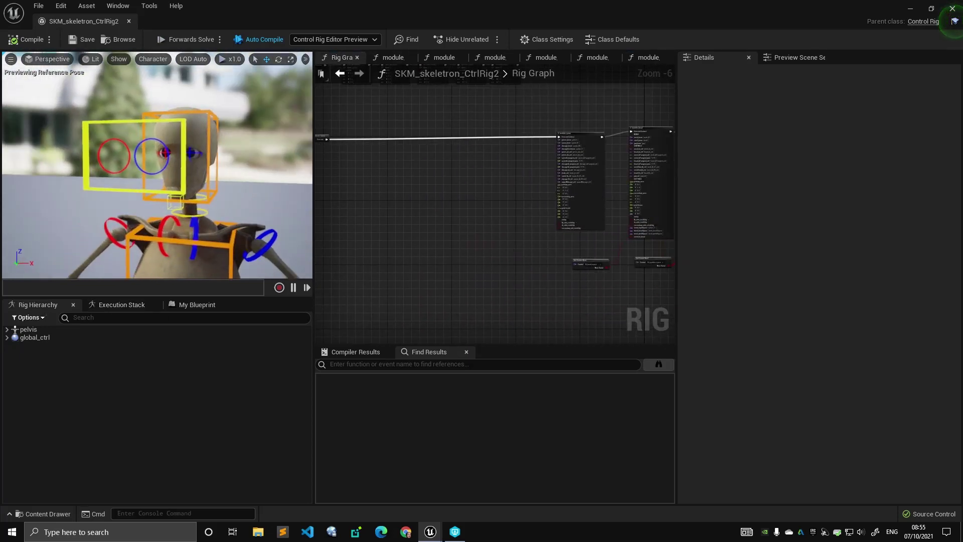
pyautogui.moveTo(209, 152); pyautogui.dragTo(165, 162, button='right')
pyautogui.scroll(4, 209, 152)
pyautogui.scroll(-5, 220, 160)
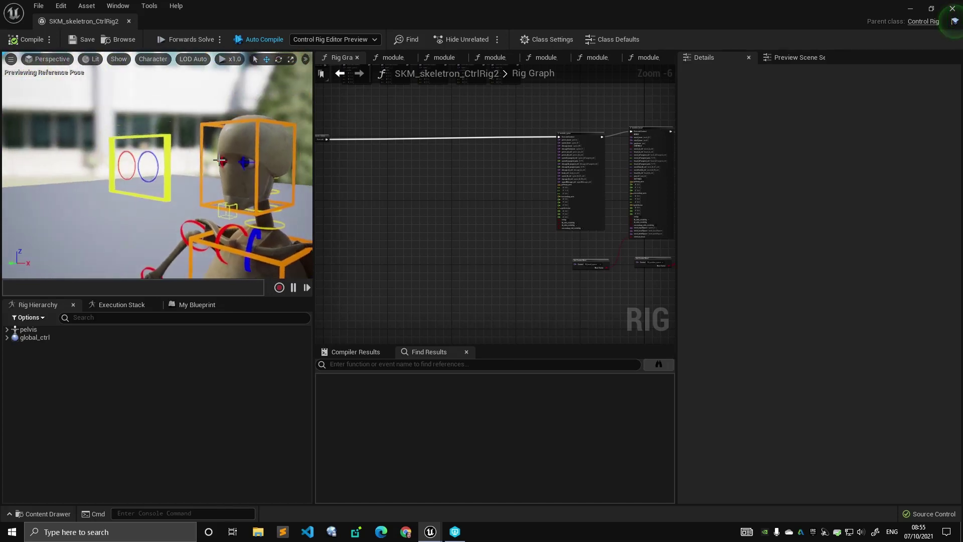
pyautogui.click(305, 59)
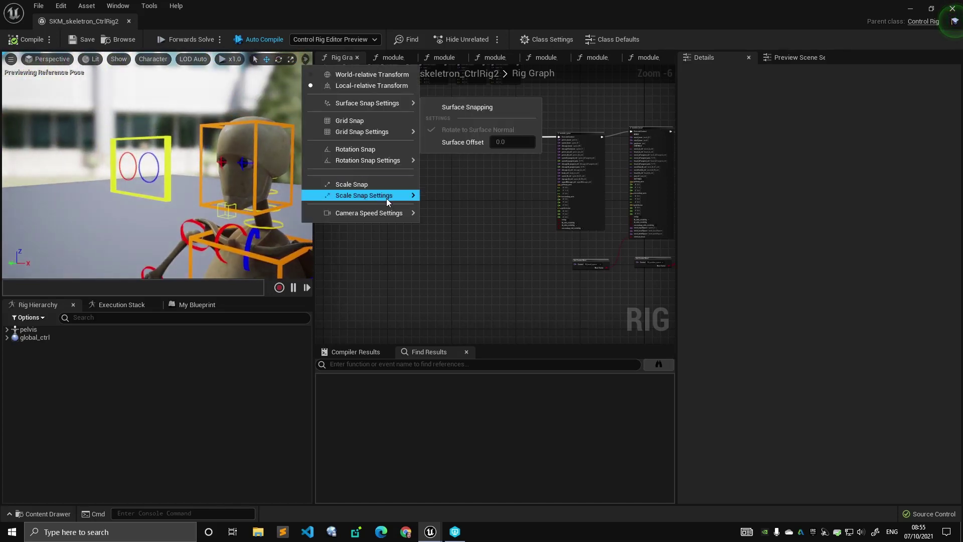
pyautogui.moveTo(396, 215)
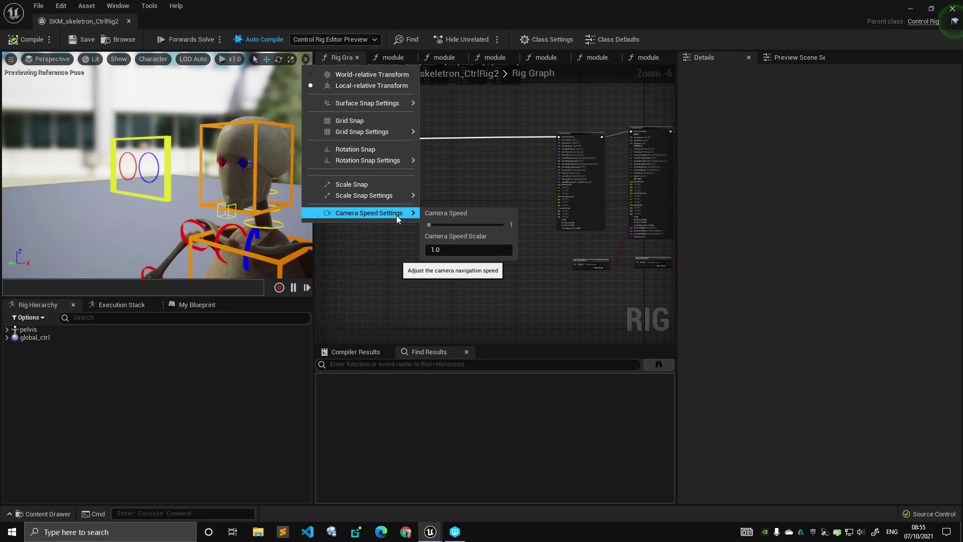
pyautogui.keyDown('alt'); pyautogui.moveTo(226, 176); pyautogui.dragTo(162, 166, button='right'); pyautogui.keyUp('alt')
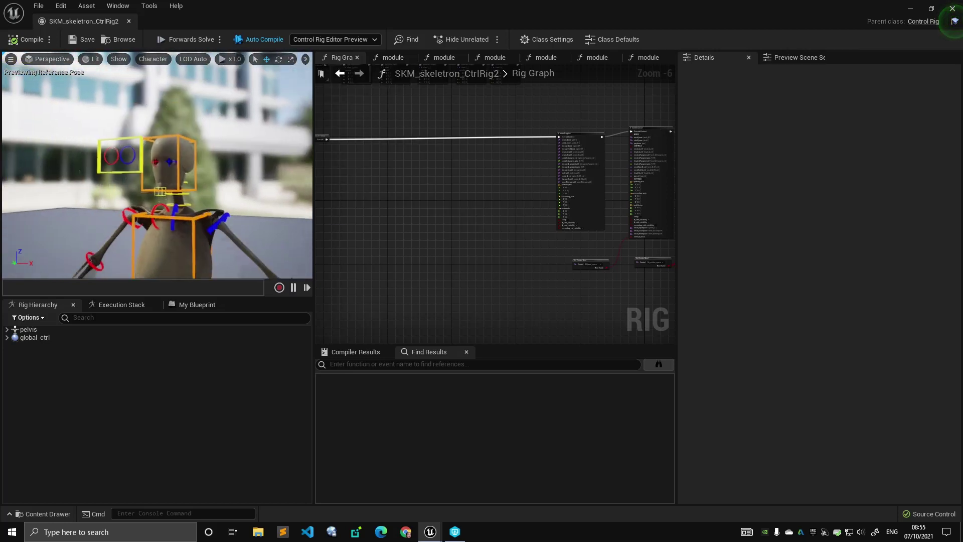
# Try moving L_eyeIk_ctrl alone and then together with R_eyeIk_ctrl, and undo the move.
pyautogui.keyDown('alt'); pyautogui.moveTo(161, 165); pyautogui.dragTo(175, 193); pyautogui.keyUp('alt')
pyautogui.keyDown('alt'); pyautogui.moveTo(175, 193); pyautogui.dragTo(193, 195, button='right'); pyautogui.keyUp('alt')
pyautogui.keyDown('alt'); pyautogui.moveTo(193, 195); pyautogui.dragTo(196, 111); pyautogui.keyUp('alt')
pyautogui.click(139, 204)
pyautogui.moveTo(114, 183); pyautogui.dragTo(137, 150)
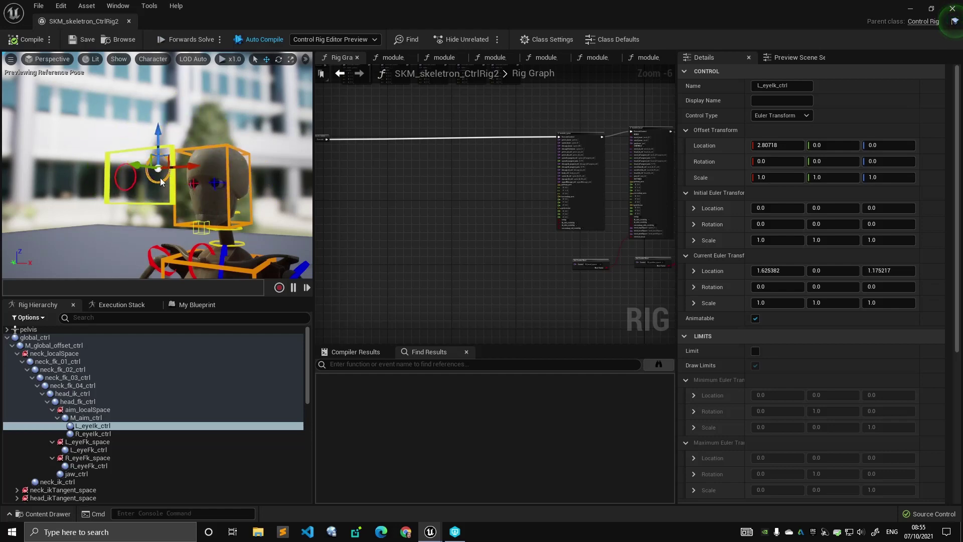
pyautogui.keyDown('shift'); pyautogui.click(152, 170); pyautogui.keyUp('shift')
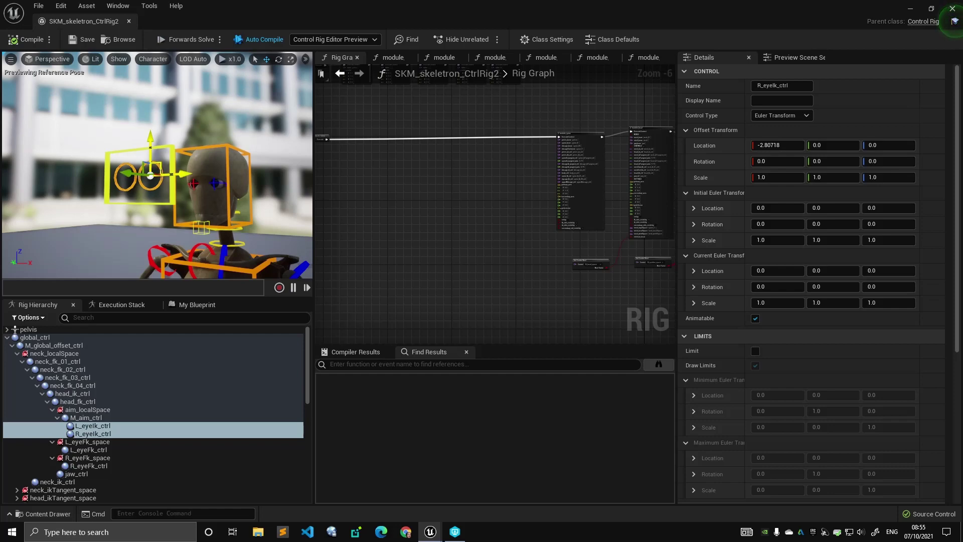
pyautogui.moveTo(159, 163); pyautogui.dragTo(124, 151)
pyautogui.hotkey('ctrl', 'z')
pyautogui.moveTo(194, 164); pyautogui.dragTo(194, 216, button='right')
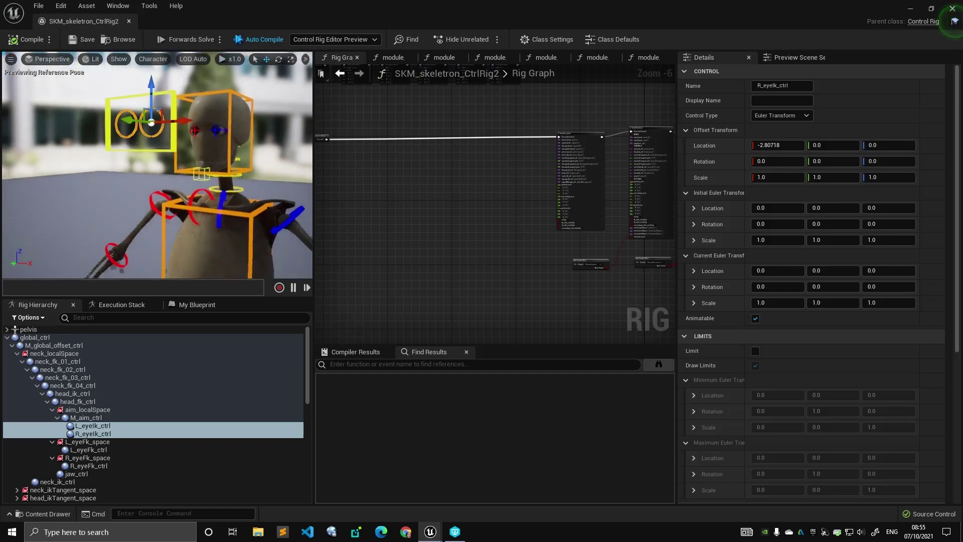
# Rotate the left eye FK control, L_eyeFk_ctrl, to about -7.3° around Z.
pyautogui.keyDown('alt'); pyautogui.moveTo(241, 100); pyautogui.dragTo(254, 177); pyautogui.keyUp('alt')
pyautogui.click(233, 148)
pyautogui.press('e')
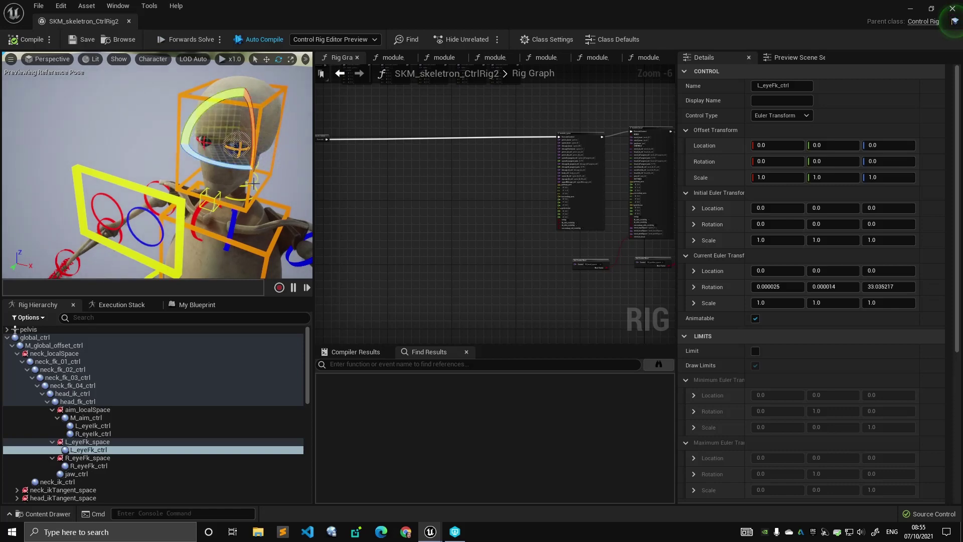
pyautogui.hotkey('ctrl', 'z')
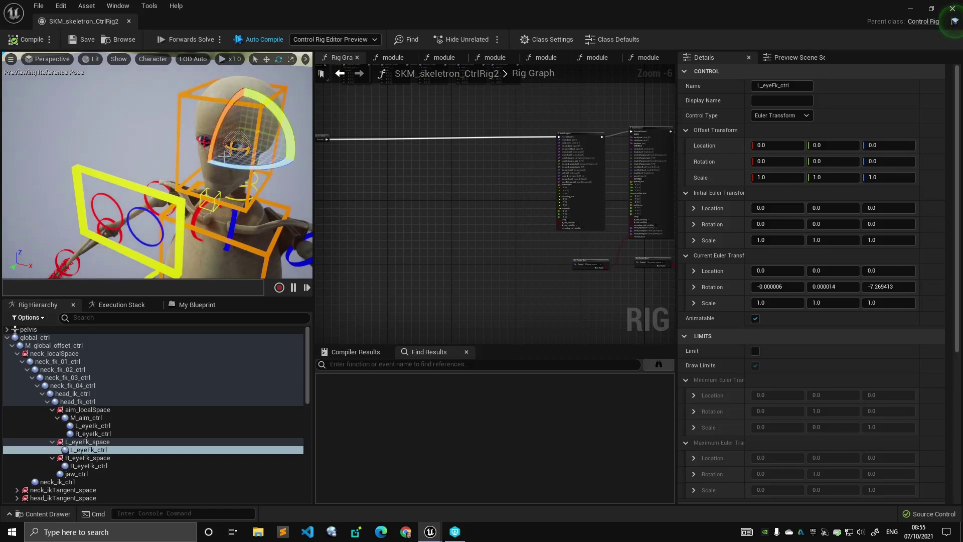
# Rotate the right eye FK control, R_eyeFk_ctrl, to about 7.8° around Z.
pyautogui.click(213, 156)
pyautogui.press('e')
pyautogui.moveTo(224, 165); pyautogui.dragTo(218, 169)
pyautogui.press('q')
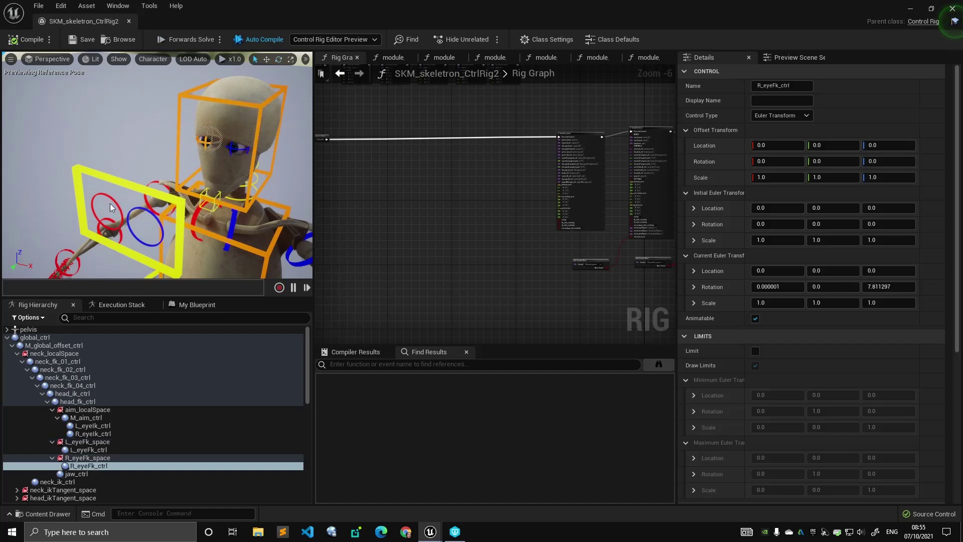
# Try moving R_eyeIk_ctrl and L_eyeIk_ctrl together on top of the FK rotations, and undo the move.
pyautogui.click(119, 207)
pyautogui.keyDown('ctrl'); pyautogui.click(141, 215); pyautogui.keyUp('ctrl')
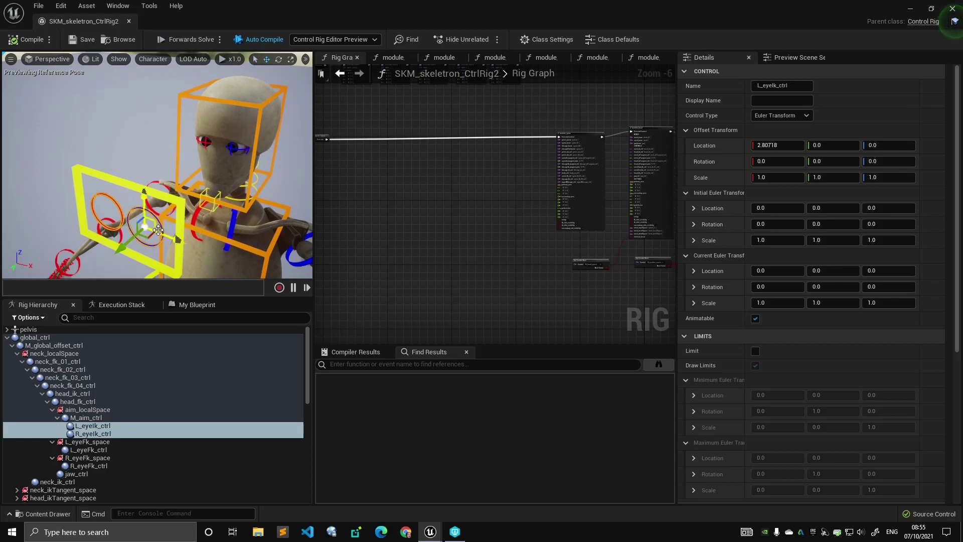
pyautogui.moveTo(153, 222); pyautogui.dragTo(126, 199)
pyautogui.hotkey('ctrl', 'z')
# Examine the eye FK and eye IK controls one by one, viewing the rig from different angles.
pyautogui.click(244, 155)
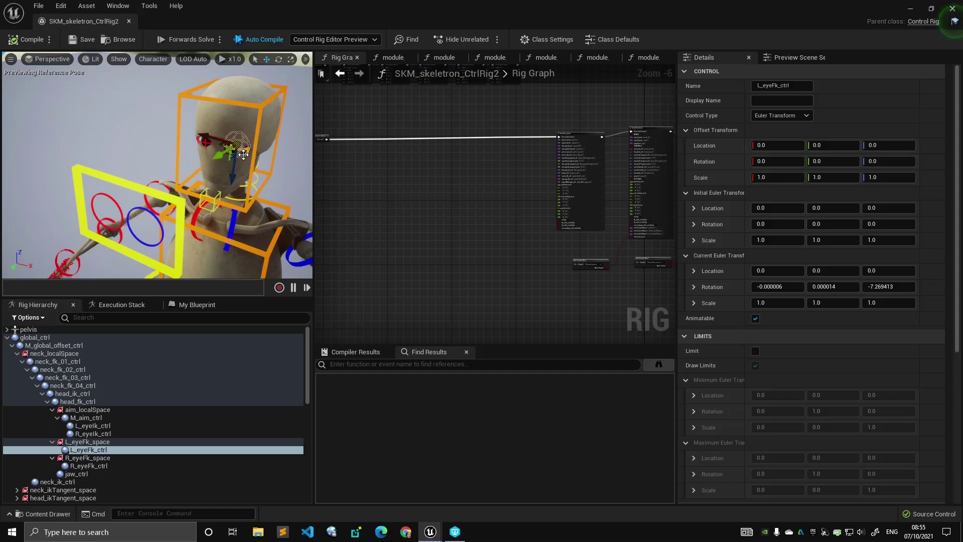
pyautogui.click(208, 159)
pyautogui.click(145, 161)
pyautogui.keyDown('alt'); pyautogui.moveTo(145, 161); pyautogui.dragTo(147, 56, button='middle'); pyautogui.keyUp('alt')
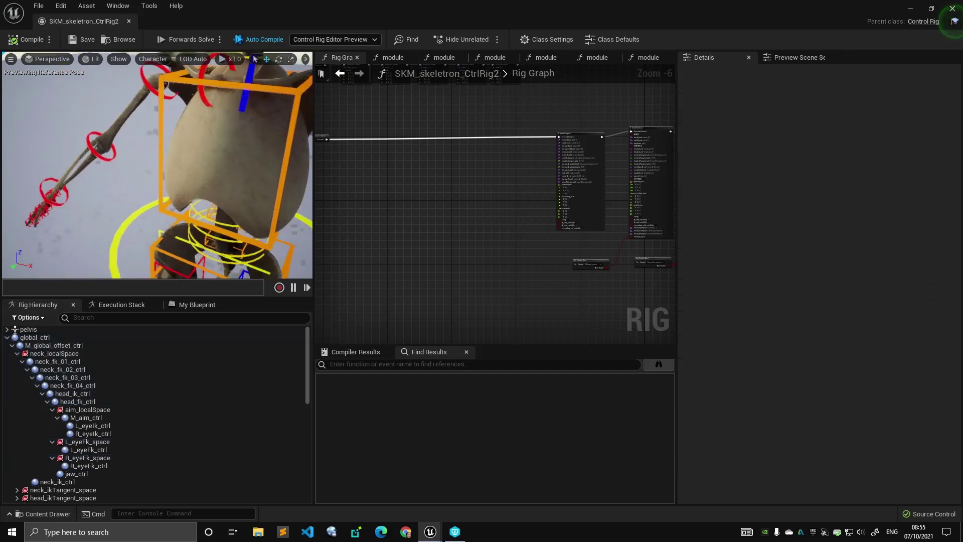
pyautogui.keyDown('alt'); pyautogui.moveTo(145, 161); pyautogui.dragTo(151, 125); pyautogui.keyUp('alt')
pyautogui.keyDown('alt'); pyautogui.moveTo(145, 161); pyautogui.dragTo(146, 261, button='middle'); pyautogui.keyUp('alt')
pyautogui.keyDown('alt'); pyautogui.moveTo(146, 160); pyautogui.dragTo(142, 201); pyautogui.keyUp('alt')
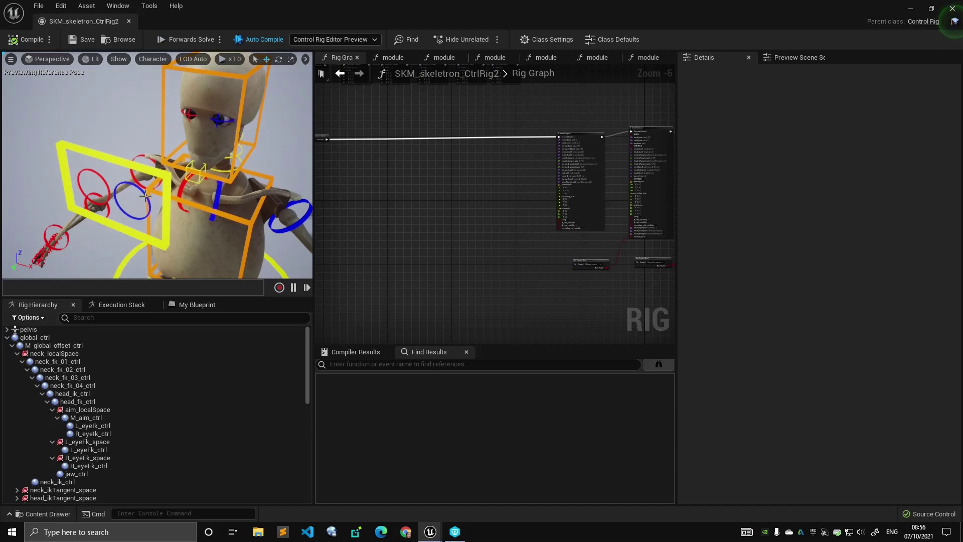
pyautogui.click(124, 192)
pyautogui.click(120, 181)
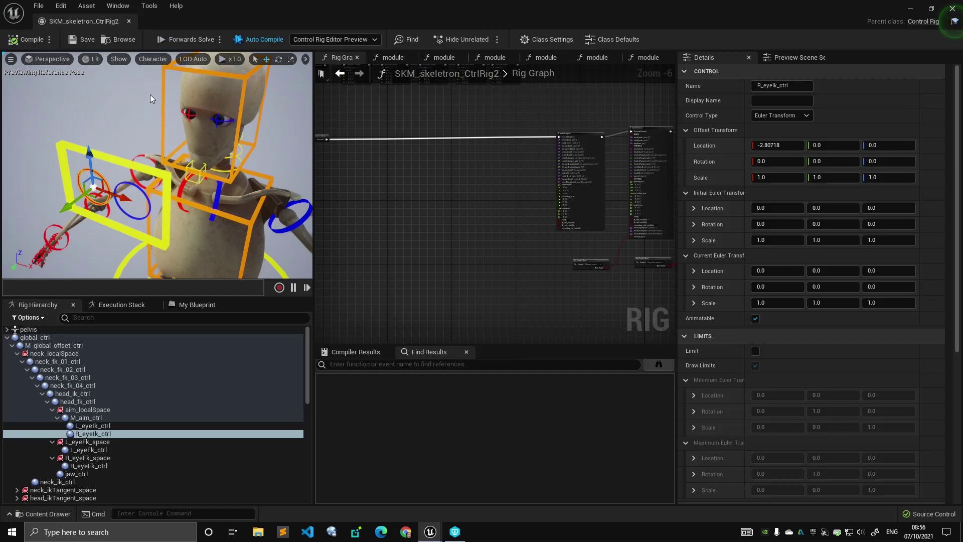
pyautogui.moveTo(236, 170)
pyautogui.keyDown('alt'); pyautogui.mouseDown()
pyautogui.moveTo(243, 178)
pyautogui.moveTo(247, 163)
pyautogui.moveTo(235, 172)
pyautogui.mouseUp(); pyautogui.keyUp('alt')
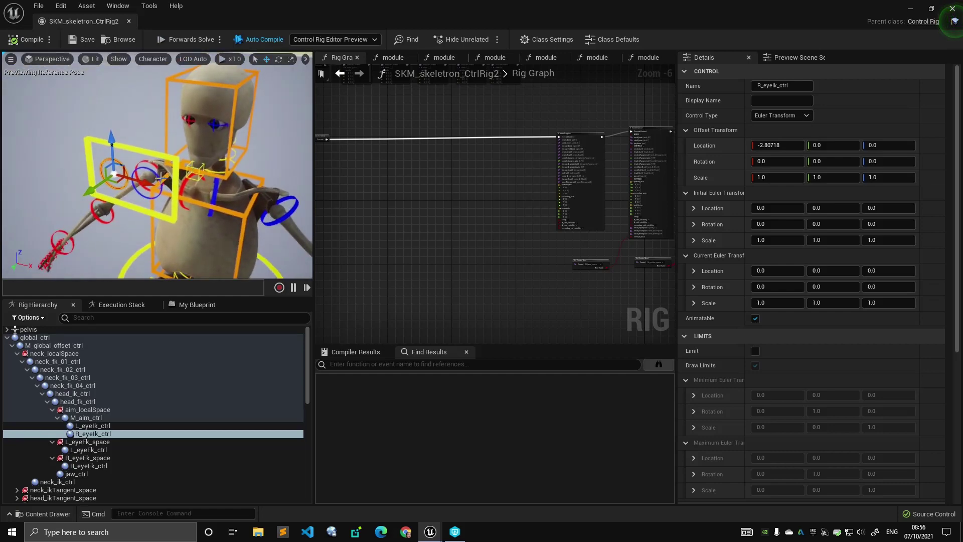
pyautogui.click(142, 172)
pyautogui.keyDown('ctrl'); pyautogui.click(126, 170); pyautogui.keyUp('ctrl')
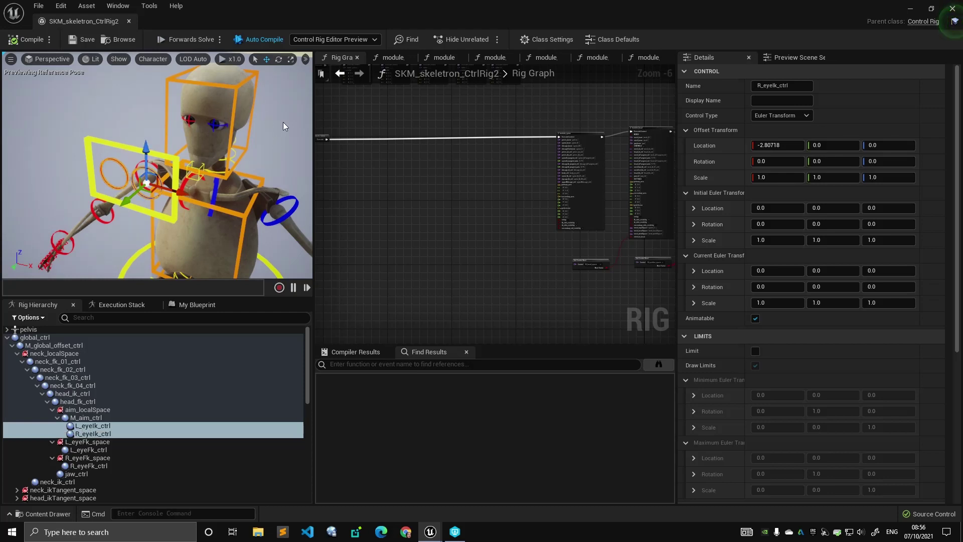
# Move the shared eye-aim control, M_aim_ctrl, to about X -13.8 and Z -4.3.
pyautogui.click(139, 145)
pyautogui.click(139, 151)
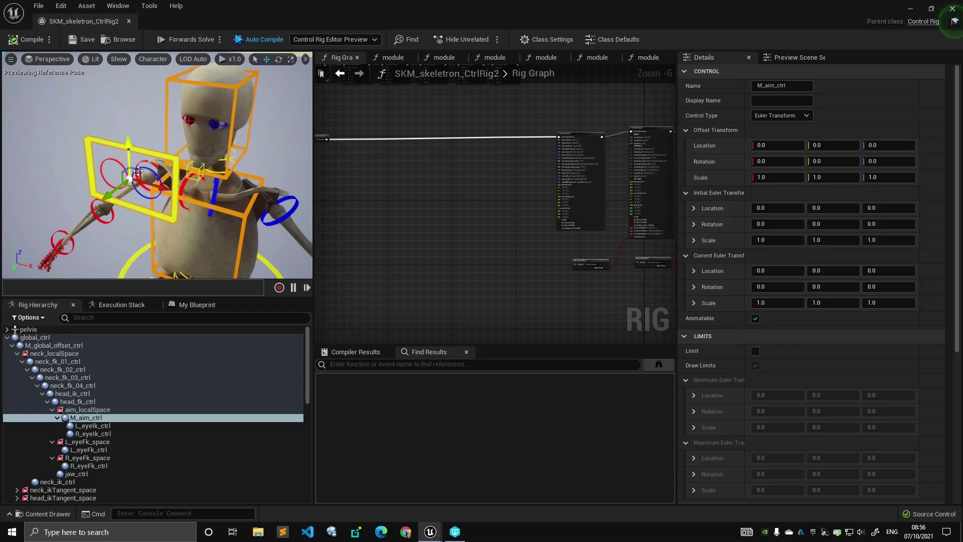
pyautogui.moveTo(145, 177); pyautogui.dragTo(67, 174)
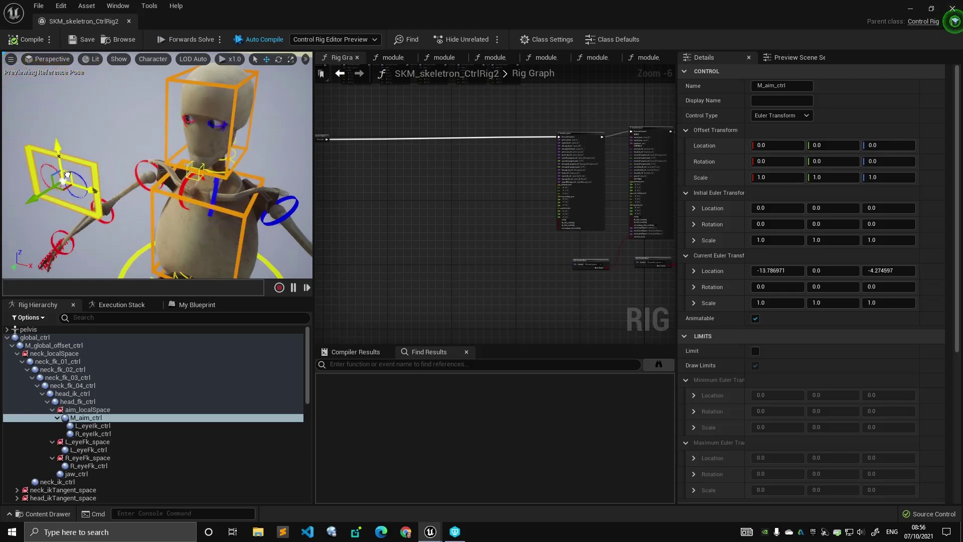
# Rotate head_ik_ctrl to about -2.2° around Z and move M_aim_ctrl to about X -9.8, Y -0.2, Z -7.4.
pyautogui.click(251, 136)
pyautogui.press('e')
pyautogui.moveTo(237, 146)
pyautogui.mouseDown()
pyautogui.moveTo(213, 146)
pyautogui.moveTo(238, 147)
pyautogui.mouseUp()
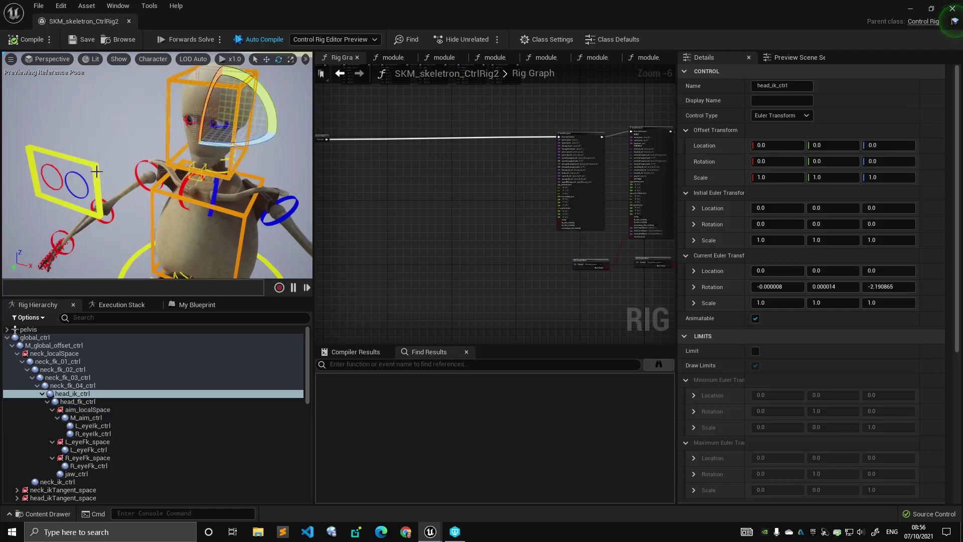
pyautogui.click(96, 172)
pyautogui.moveTo(72, 182); pyautogui.dragTo(140, 181)
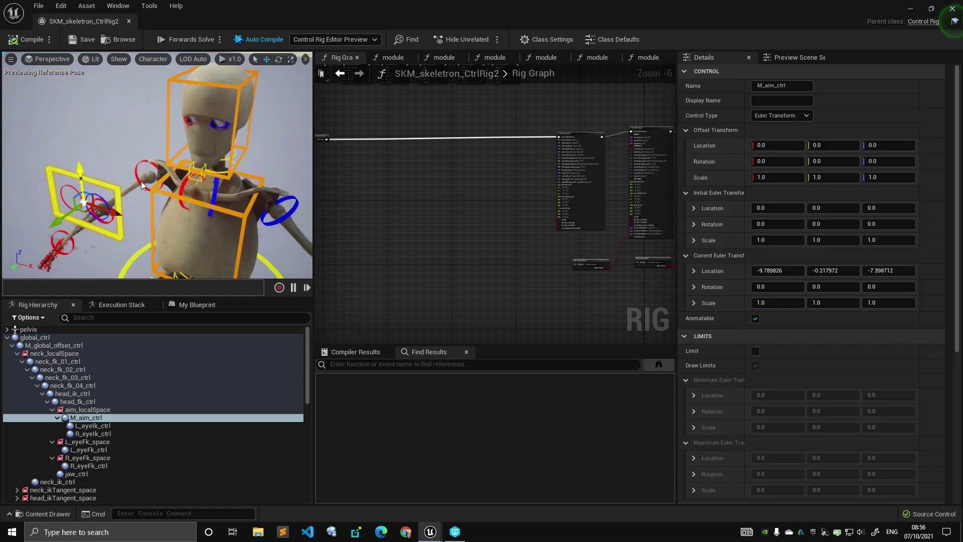
# Rotate head_ik_ctrl again, try moving M_aim_ctrl to about X -19.3, Z -8.9, and undo the aim control's moves.
pyautogui.click(239, 147)
pyautogui.press('e')
pyautogui.moveTo(251, 146); pyautogui.dragTo(264, 206)
pyautogui.click(102, 189)
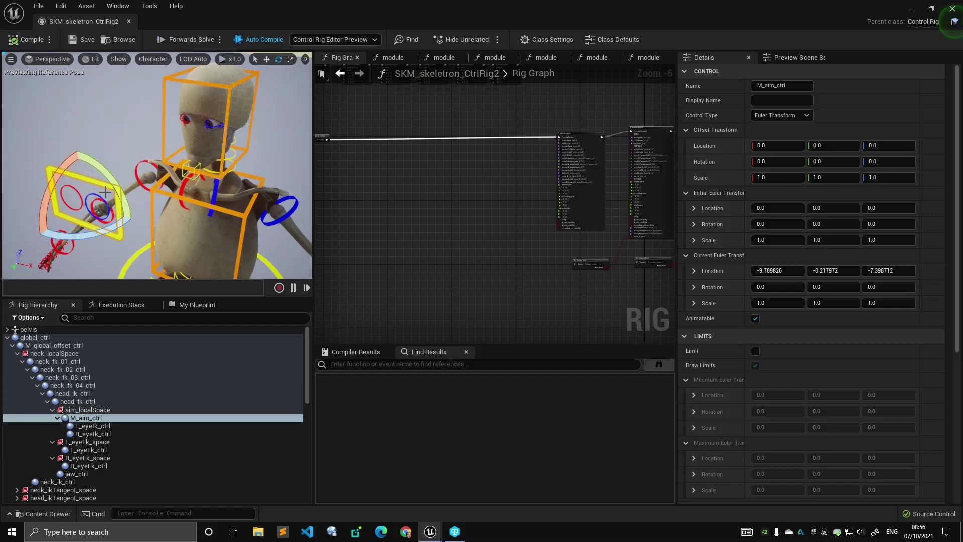
pyautogui.moveTo(102, 190); pyautogui.dragTo(57, 189)
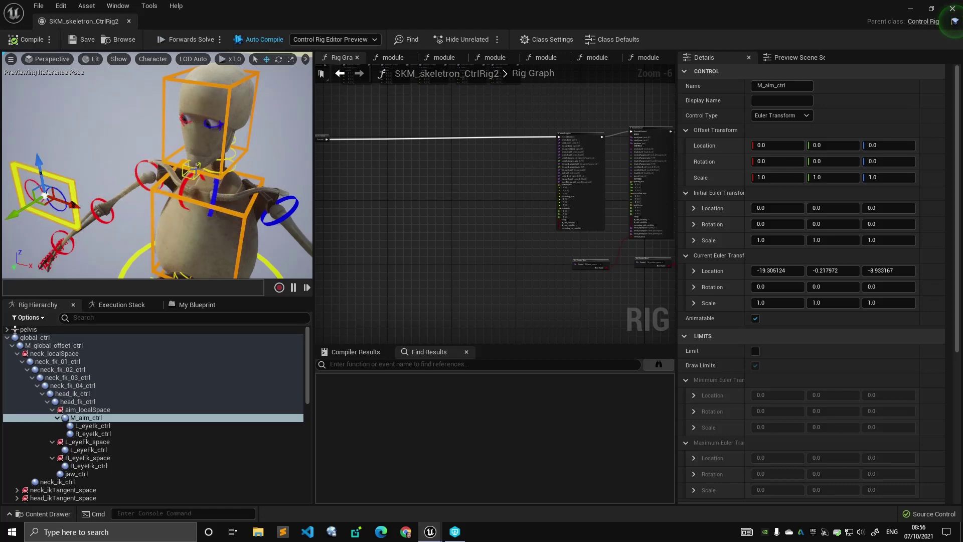
pyautogui.hotkey('ctrl', 'z')
# Check the current rotation values of L_eyeFk_ctrl and R_eyeFk_ctrl, and clear the selection.
pyautogui.click(217, 129)
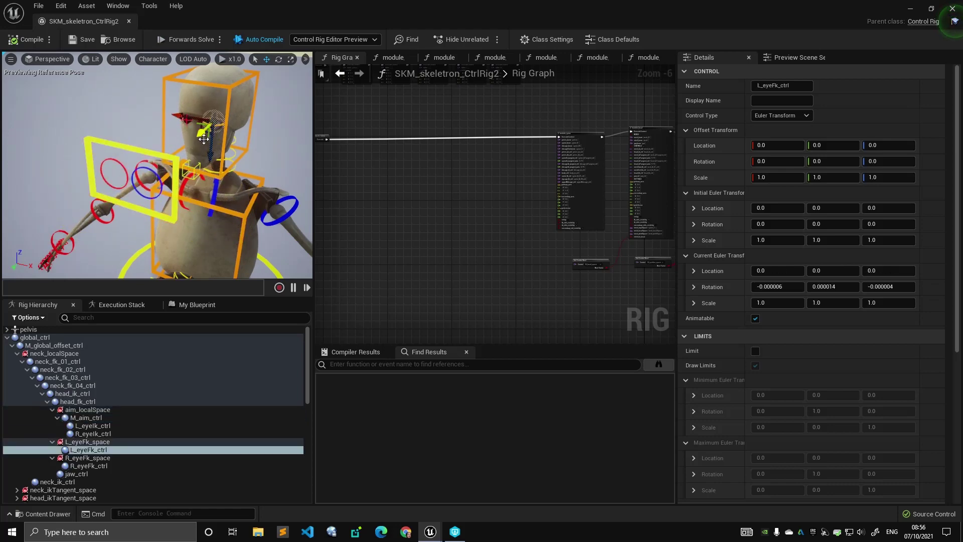
pyautogui.click(188, 128)
pyautogui.click(219, 135)
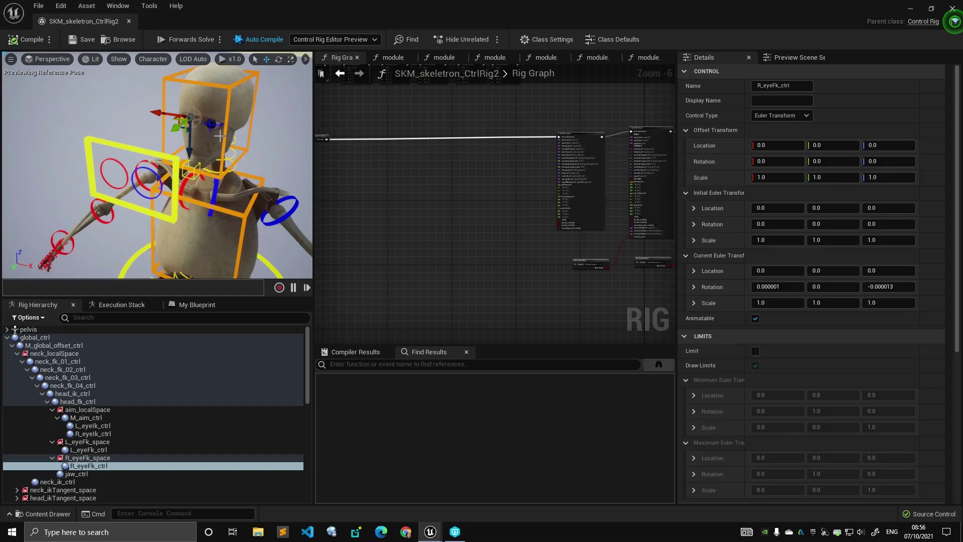
pyautogui.click(274, 129)
# Rotate head_ik_ctrl around Z, and inspect how the eyes and M_aim_ctrl respond.
pyautogui.moveTo(273, 129); pyautogui.dragTo(286, 97, button='right')
pyautogui.click(233, 168)
pyautogui.press('e')
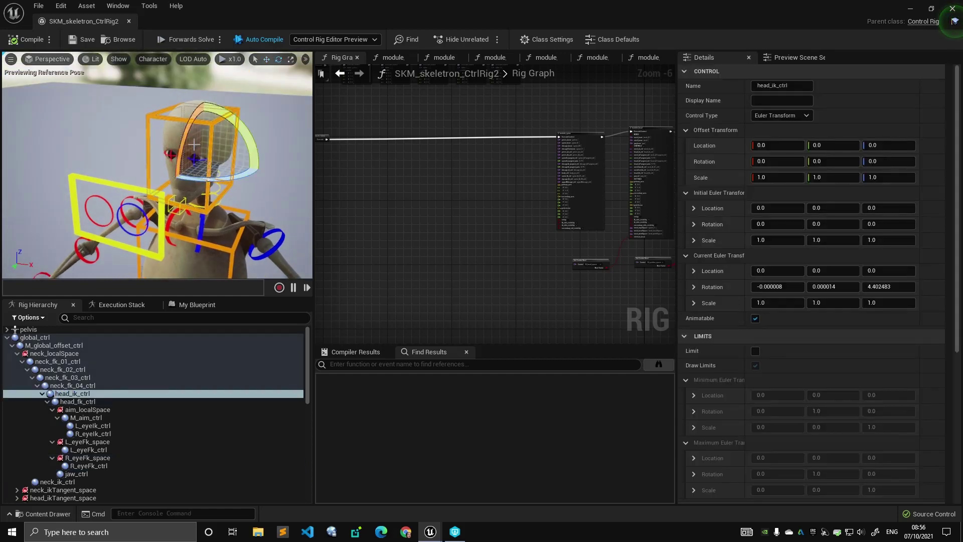
pyautogui.click(263, 194)
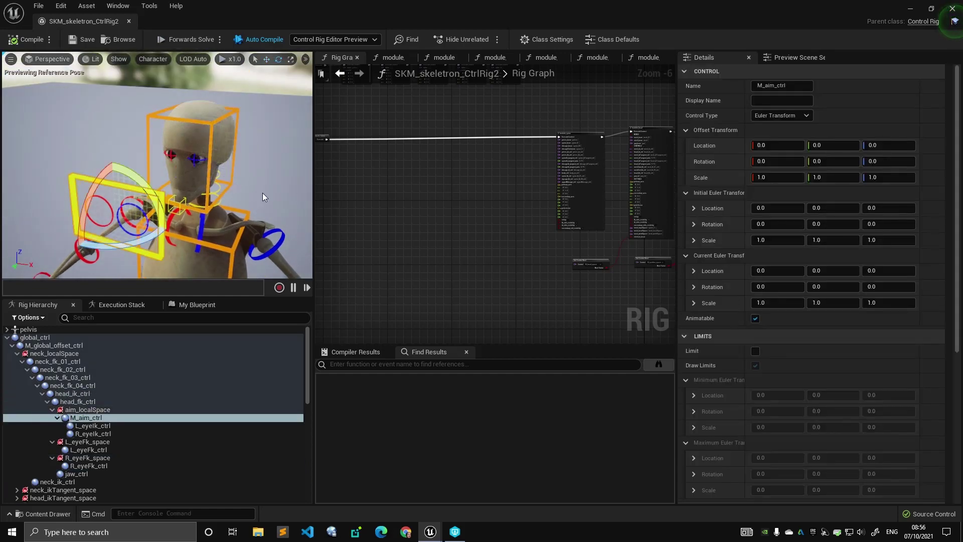
pyautogui.click(97, 129)
pyautogui.keyDown('alt'); pyautogui.moveTo(97, 129); pyautogui.dragTo(135, 121); pyautogui.keyUp('alt')
pyautogui.moveTo(224, 188); pyautogui.dragTo(216, 232, button='right')
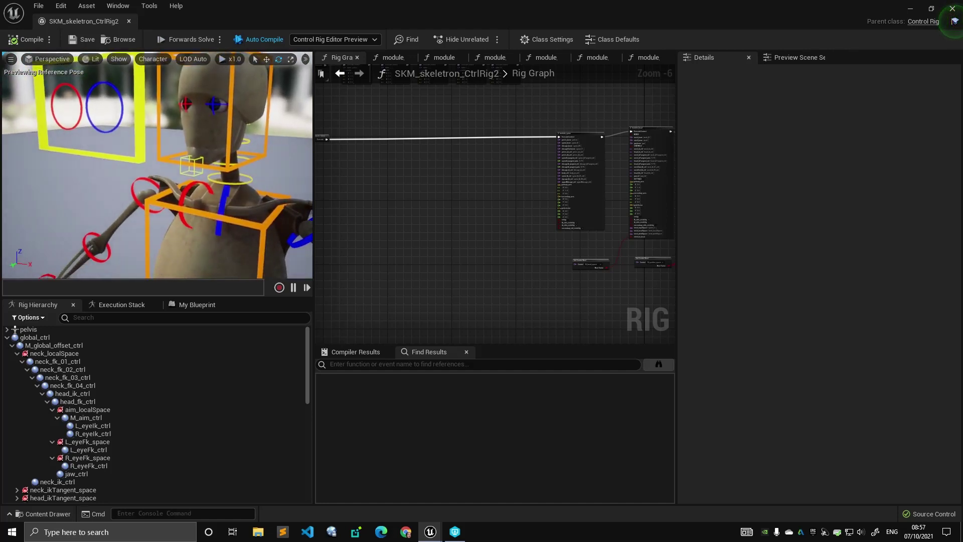
# Try rotating head_ik_ctrl to about -3.4° around X and Z, undo the rotations, and clear the selection.
pyautogui.click(228, 160)
pyautogui.moveTo(249, 123)
pyautogui.mouseDown(button='right')
pyautogui.moveTo(246, 137)
pyautogui.moveTo(242, 110)
pyautogui.mouseUp(button='right')
pyautogui.moveTo(229, 158); pyautogui.dragTo(156, 133)
pyautogui.click(156, 133)
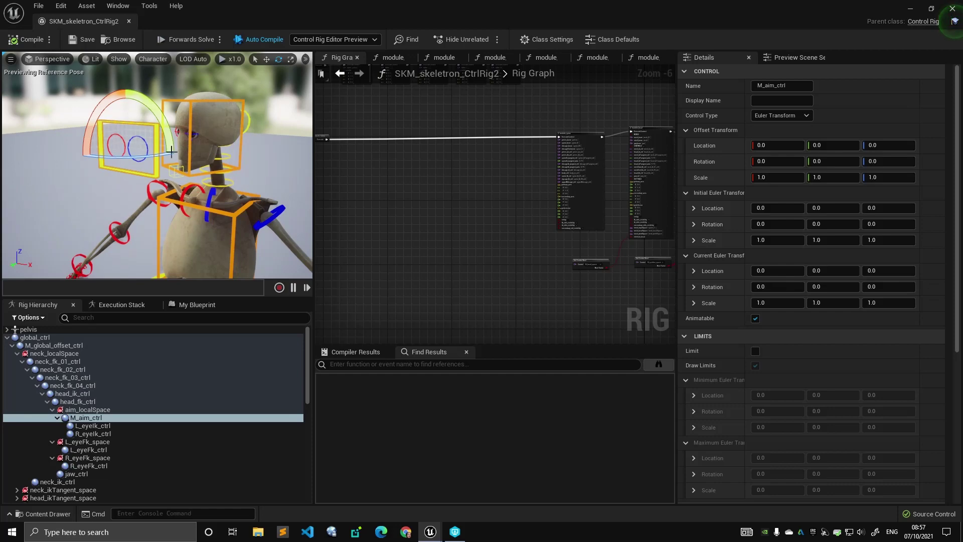
pyautogui.click(243, 151)
pyautogui.moveTo(236, 157)
pyautogui.mouseDown()
pyautogui.moveTo(300, 153)
pyautogui.moveTo(245, 156)
pyautogui.mouseUp()
pyautogui.moveTo(198, 122)
pyautogui.mouseDown()
pyautogui.moveTo(205, 85)
pyautogui.moveTo(194, 134)
pyautogui.moveTo(197, 119)
pyautogui.mouseUp()
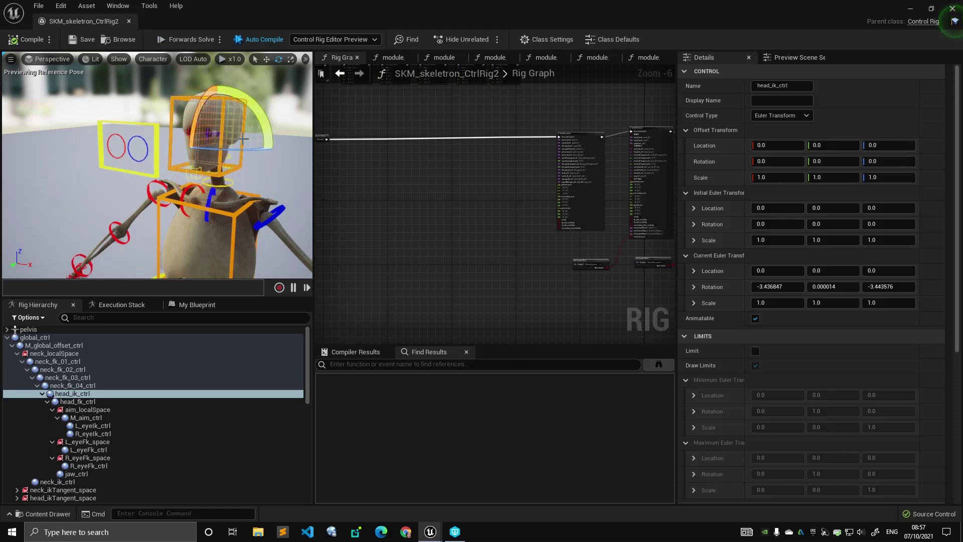
pyautogui.hotkey('ctrl', 'z')
pyautogui.hotkey('ctrl', 'z')
pyautogui.click(276, 102)
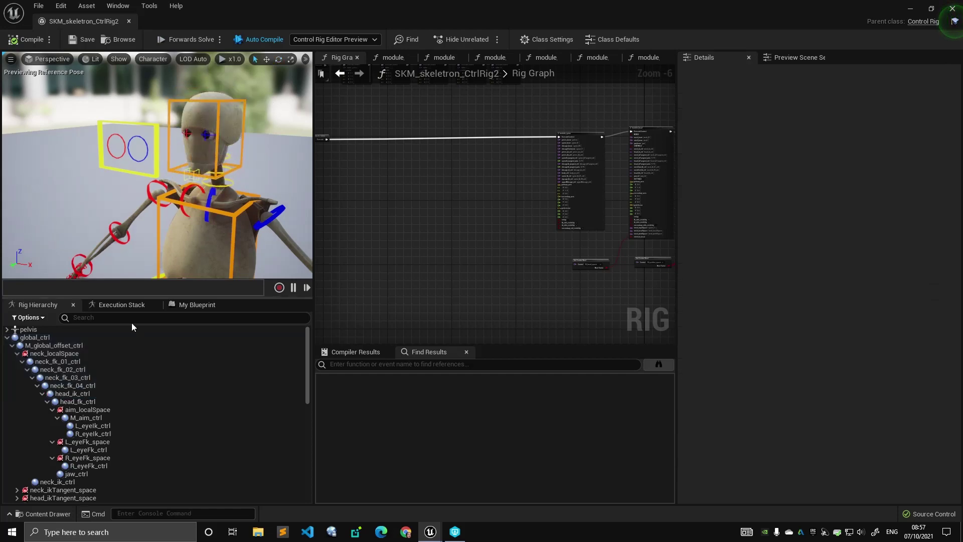
# Select M_eyeAim_space in the rig hierarchy and enable its Current Bool.
pyautogui.scroll(-8, 100, 411)
pyautogui.click(83, 402)
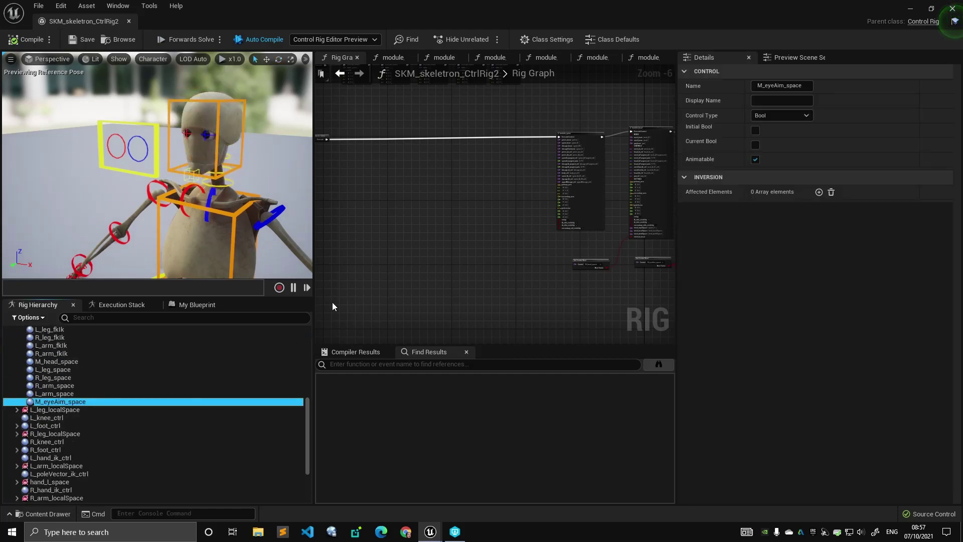
pyautogui.moveTo(229, 196); pyautogui.dragTo(207, 172, button='right')
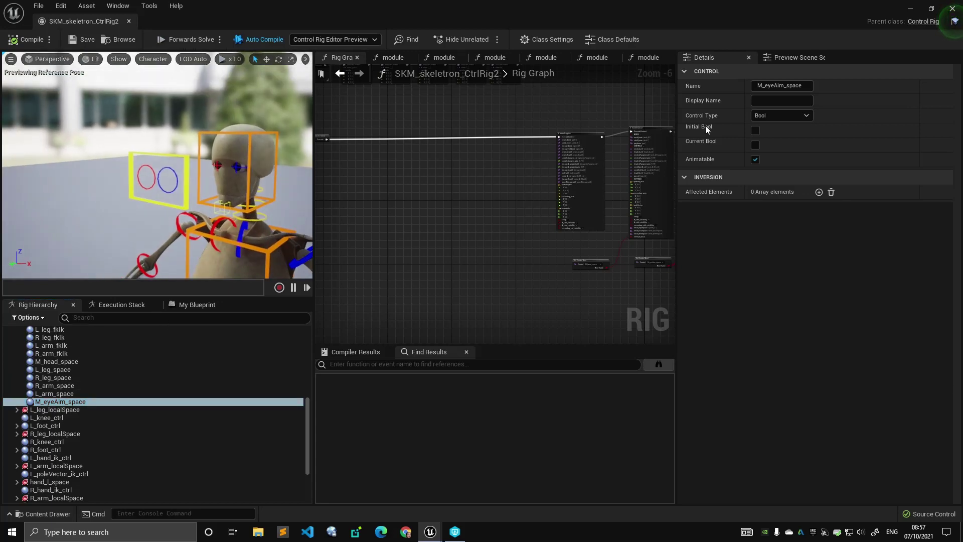
# Try rotating head_ik_ctrl to about 33.9° around Z and tilting it, undo the rotations, and clear the selection.
pyautogui.click(276, 144)
pyautogui.press('e')
pyautogui.moveTo(263, 187); pyautogui.dragTo(228, 186)
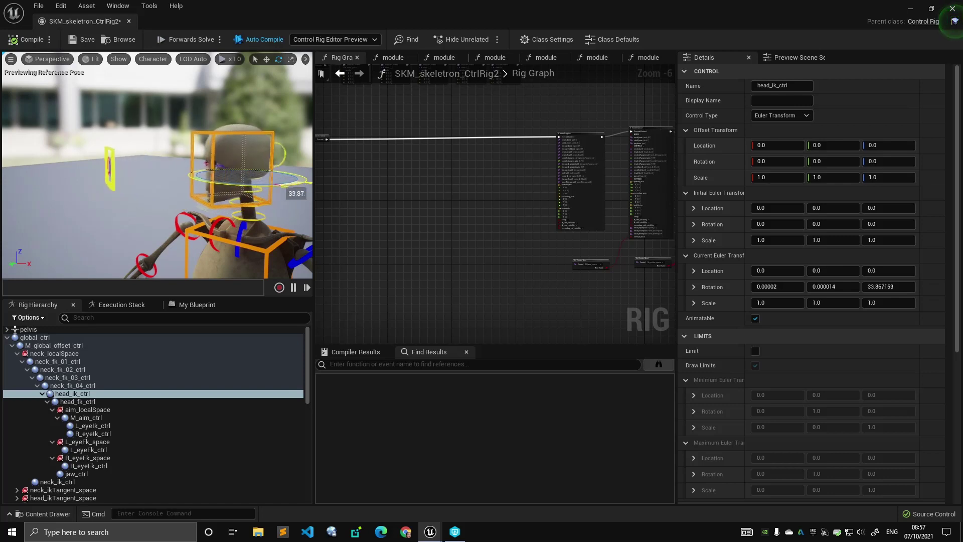
pyautogui.moveTo(293, 190); pyautogui.dragTo(199, 187)
pyautogui.hotkey('ctrl', 'z')
pyautogui.moveTo(225, 143)
pyautogui.mouseDown()
pyautogui.moveTo(216, 170)
pyautogui.moveTo(221, 160)
pyautogui.mouseUp()
pyautogui.hotkey('ctrl', 'z')
pyautogui.click(263, 125)
pyautogui.keyDown('alt'); pyautogui.moveTo(263, 124); pyautogui.dragTo(210, 125); pyautogui.keyUp('alt')
pyautogui.keyDown('alt'); pyautogui.moveTo(295, 131); pyautogui.dragTo(256, 145); pyautogui.keyUp('alt')
pyautogui.click(261, 178)
pyautogui.hotkey('ctrl', 'z')
pyautogui.click(133, 146)
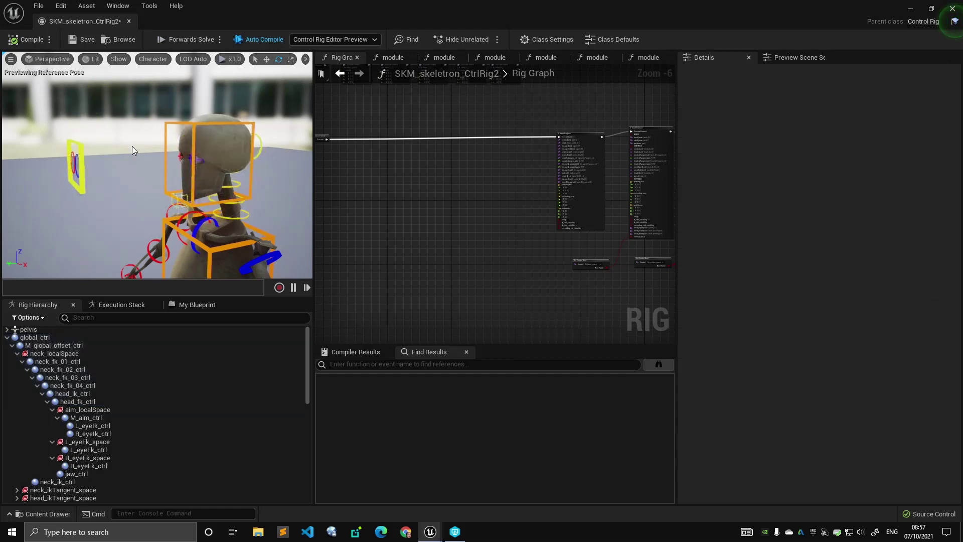
# Inspect M_aim_ctrl in front of the head and the transform of its parent, aim_localSpace.
pyautogui.keyDown('alt'); pyautogui.moveTo(132, 146); pyautogui.dragTo(196, 151); pyautogui.keyUp('alt')
pyautogui.keyDown('alt'); pyautogui.moveTo(145, 146); pyautogui.dragTo(198, 146, button='right'); pyautogui.keyUp('alt')
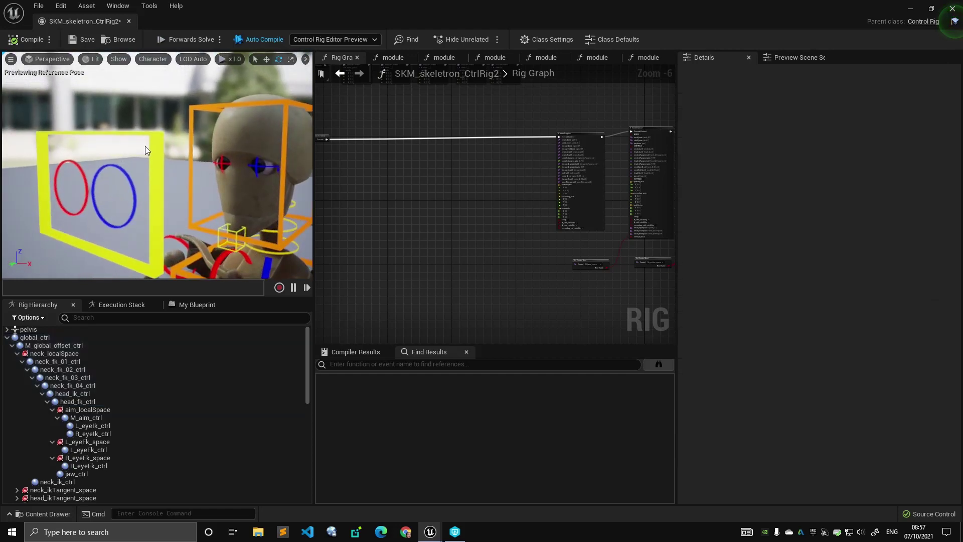
pyautogui.click(146, 146)
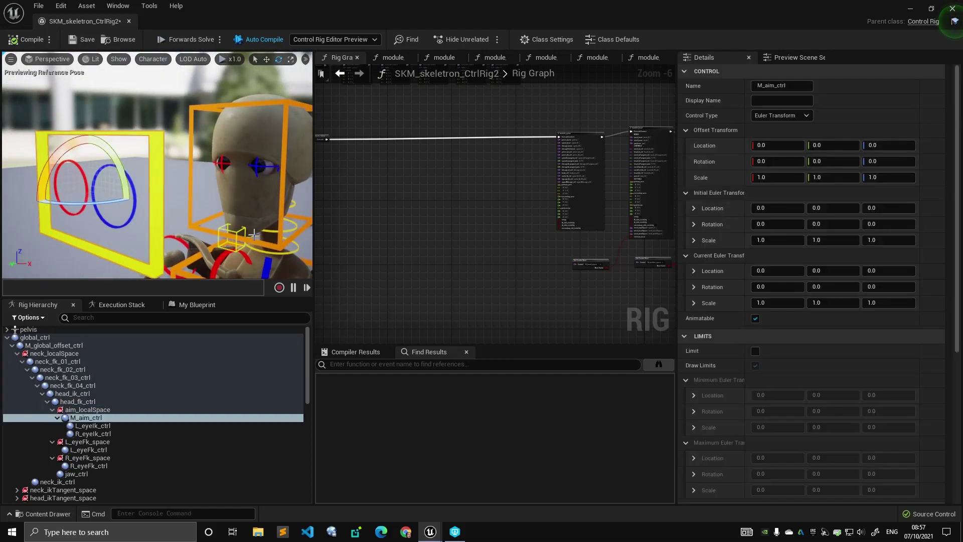
pyautogui.click(113, 410)
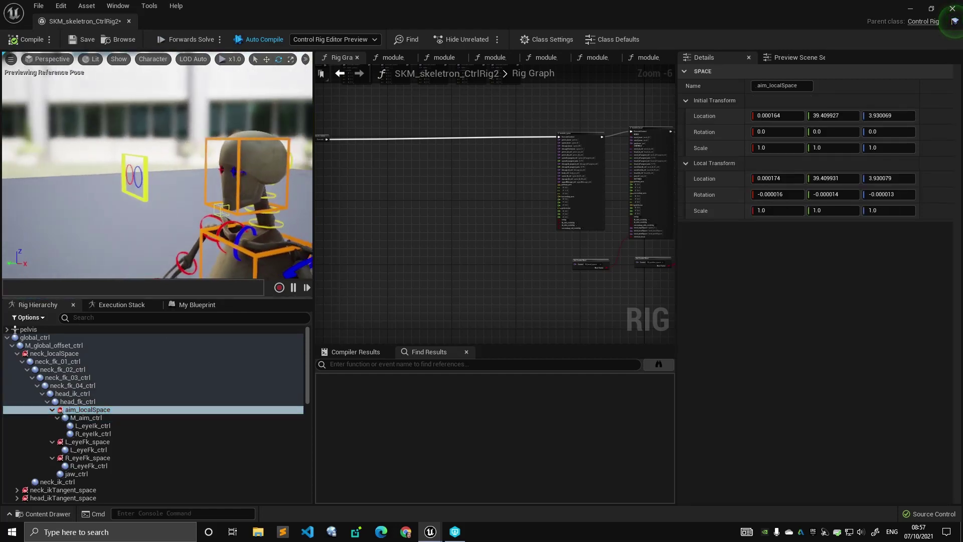
pyautogui.moveTo(150, 166)
pyautogui.keyDown('alt'); pyautogui.mouseDown(button='right')
pyautogui.moveTo(195, 168)
pyautogui.moveTo(168, 171)
pyautogui.mouseUp(button='right'); pyautogui.keyUp('alt')
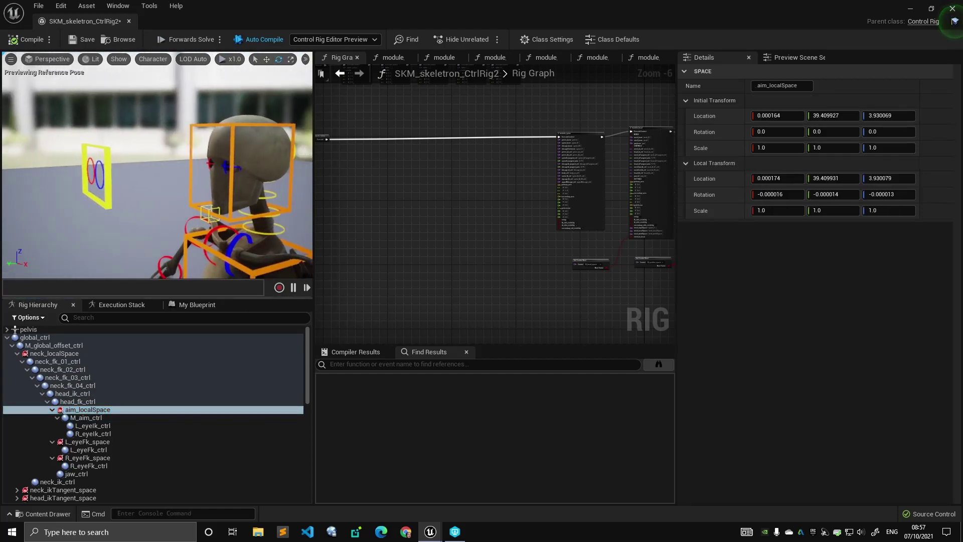
pyautogui.moveTo(279, 175); pyautogui.dragTo(284, 170, button='right')
# Try rotating head_fk_ctrl to about -2.1° around X, and undo the rotation.
pyautogui.click(104, 401)
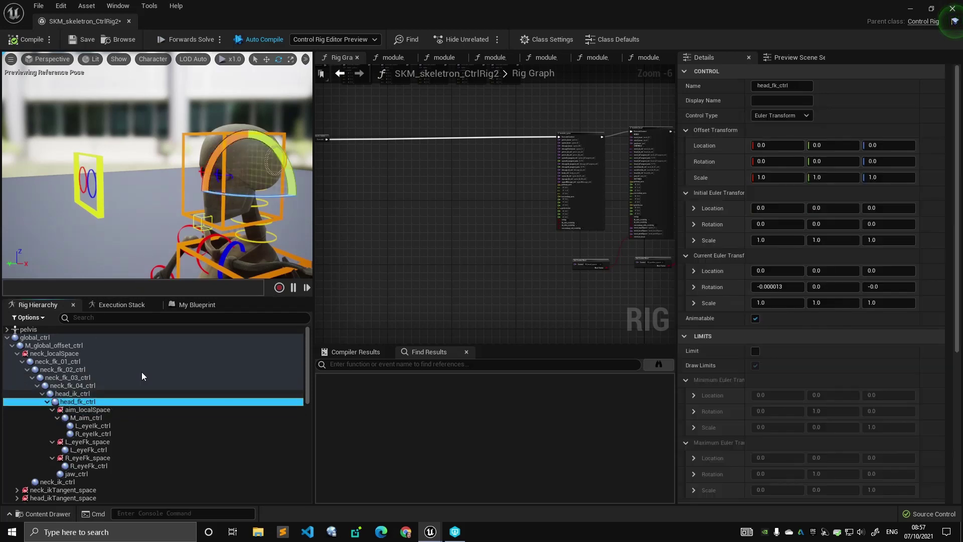
pyautogui.keyDown('alt'); pyautogui.moveTo(173, 226); pyautogui.dragTo(183, 228, button='right'); pyautogui.keyUp('alt')
pyautogui.keyDown('alt'); pyautogui.moveTo(183, 229); pyautogui.dragTo(218, 238); pyautogui.keyUp('alt')
pyautogui.moveTo(201, 163)
pyautogui.mouseDown()
pyautogui.moveTo(183, 188)
pyautogui.moveTo(204, 158)
pyautogui.mouseUp()
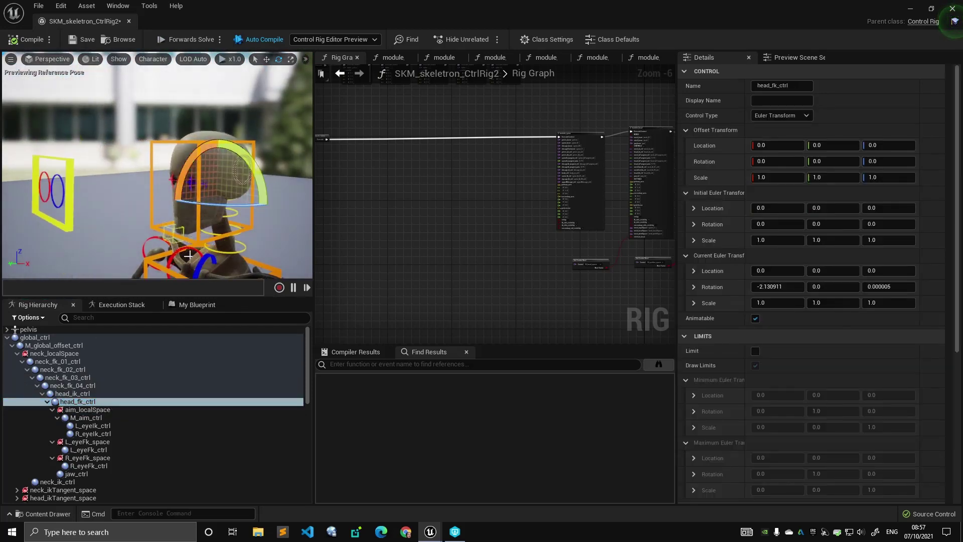
pyautogui.hotkey('ctrl', 'z')
# Examine the hierarchy under aim_localSpace by selecting M_aim_ctrl and the L_eyeIk_ctrl and R_eyeIk_ctrl pair.
pyautogui.click(107, 409)
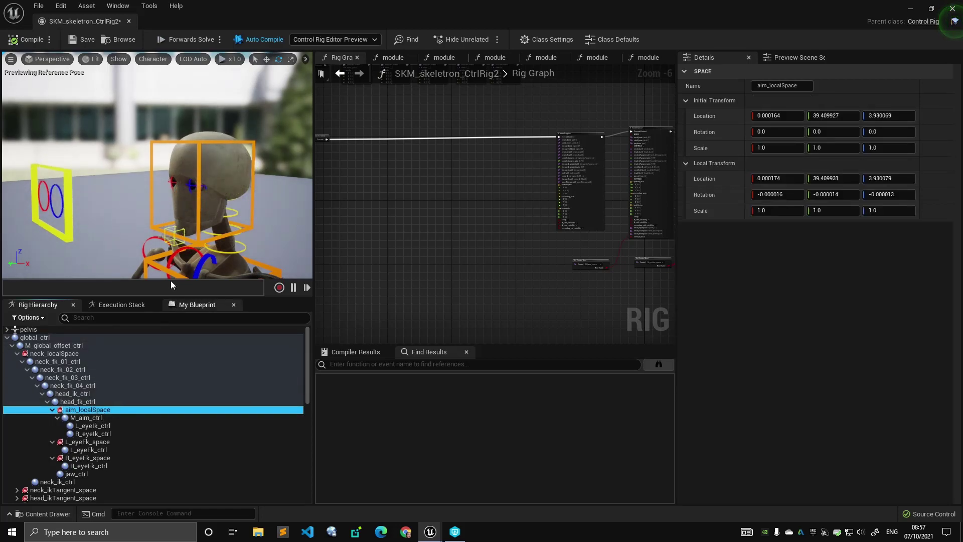
pyautogui.click(93, 419)
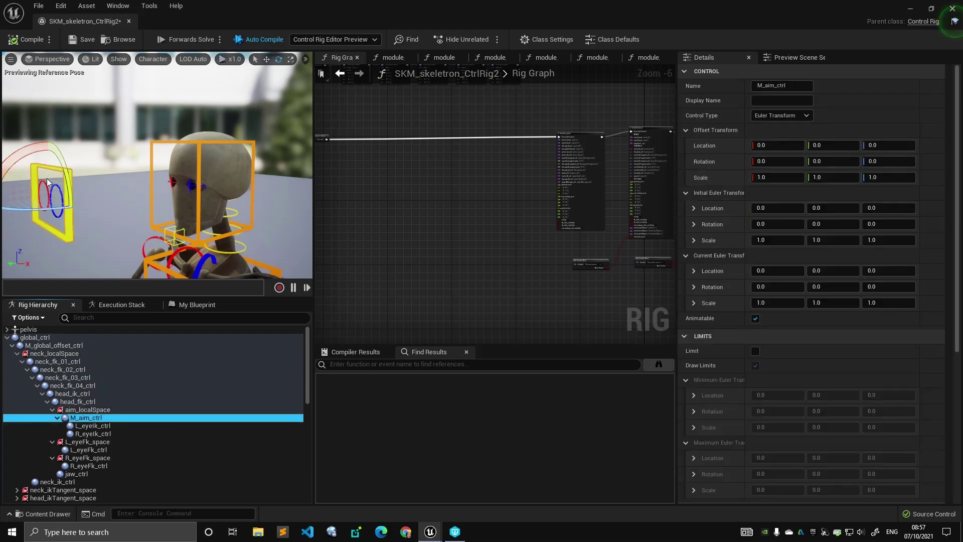
pyautogui.click(107, 425)
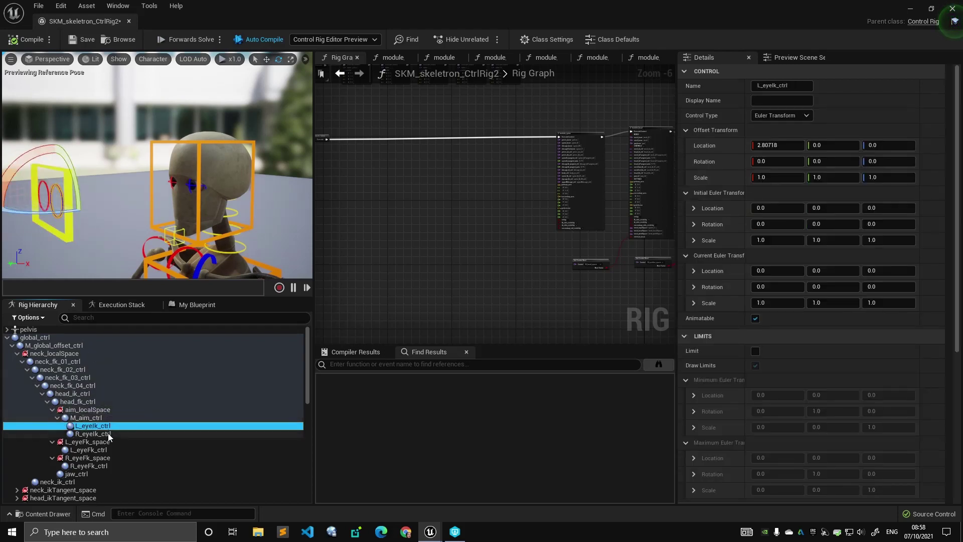
pyautogui.keyDown('shift'); pyautogui.click(106, 434); pyautogui.keyUp('shift')
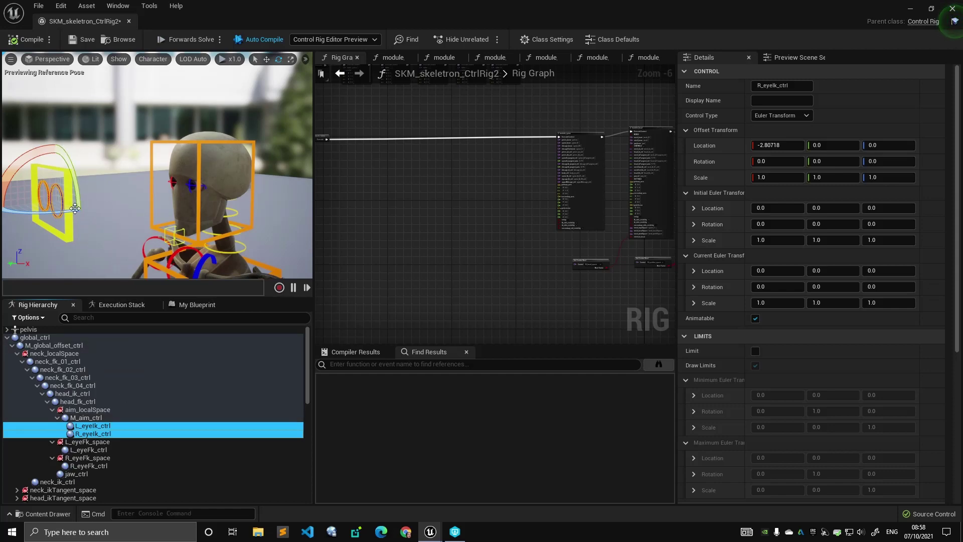
pyautogui.click(98, 418)
pyautogui.click(114, 425)
pyautogui.keyDown('shift'); pyautogui.click(115, 433); pyautogui.keyUp('shift')
pyautogui.click(99, 418)
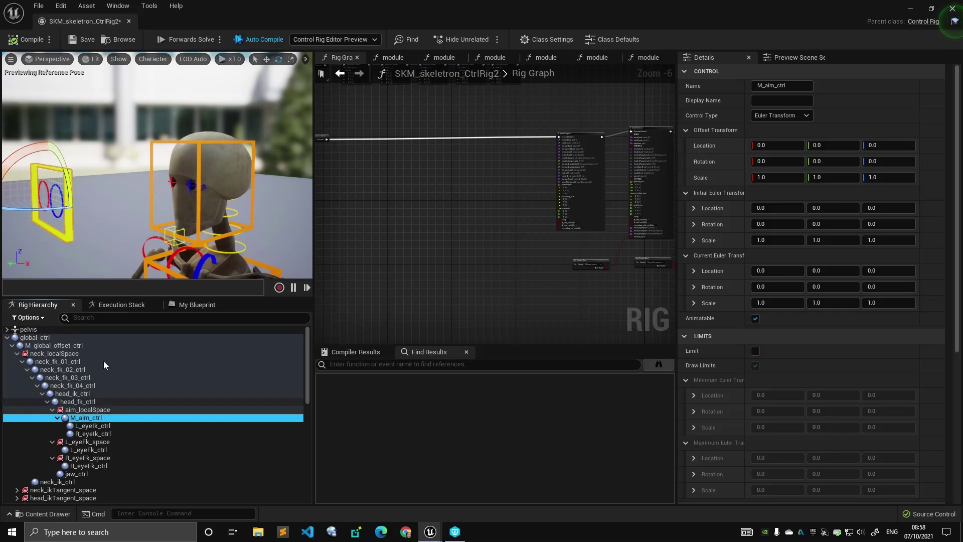
# Select aim_localSpace, and extend a selection from head_fk_ctrl through R_eyeIk_ctrl to examine the parent chain.
pyautogui.click(102, 410)
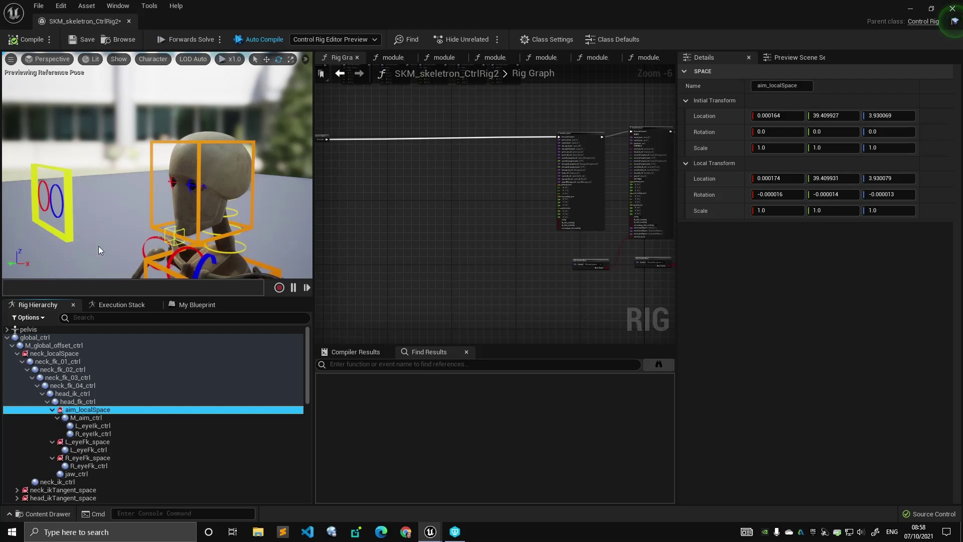
pyautogui.keyDown('alt'); pyautogui.moveTo(89, 193); pyautogui.dragTo(48, 204, button='right'); pyautogui.keyUp('alt')
pyautogui.click(103, 401)
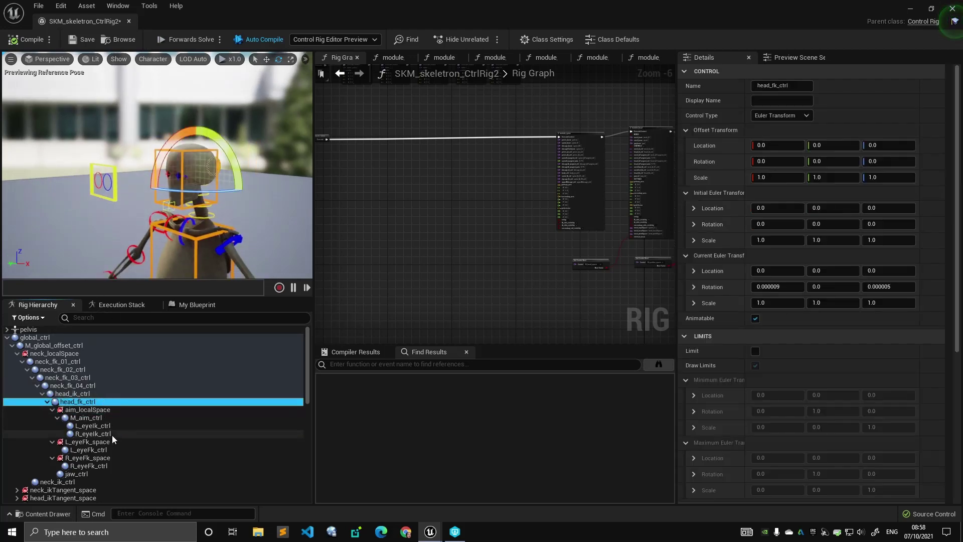
pyautogui.keyDown('shift'); pyautogui.click(113, 434); pyautogui.keyUp('shift')
pyautogui.moveTo(165, 224); pyautogui.dragTo(164, 224, button='right')
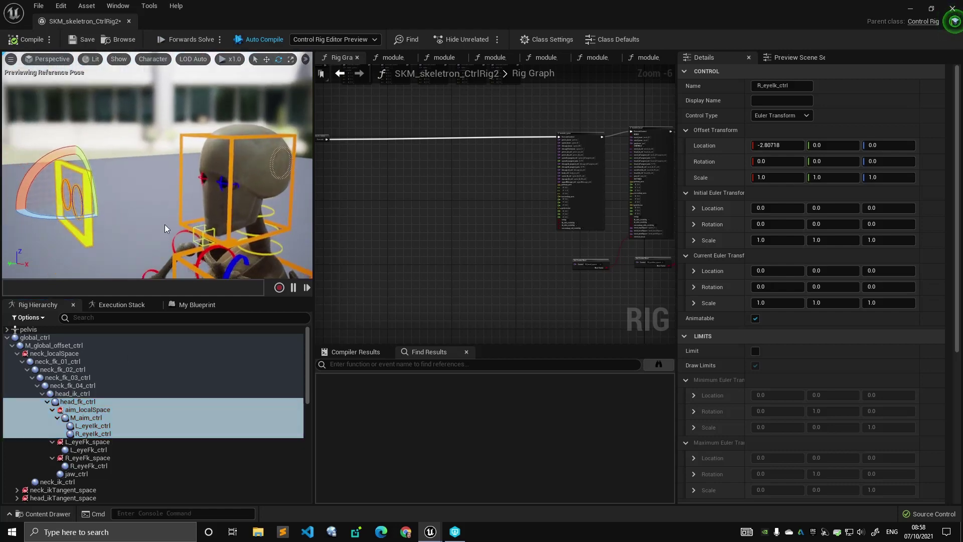
# Try rotating head_fk_ctrl to about -7.6° around X, and undo the rotation.
pyautogui.click(112, 402)
pyautogui.moveTo(218, 162)
pyautogui.mouseDown()
pyautogui.moveTo(212, 179)
pyautogui.moveTo(224, 150)
pyautogui.mouseUp()
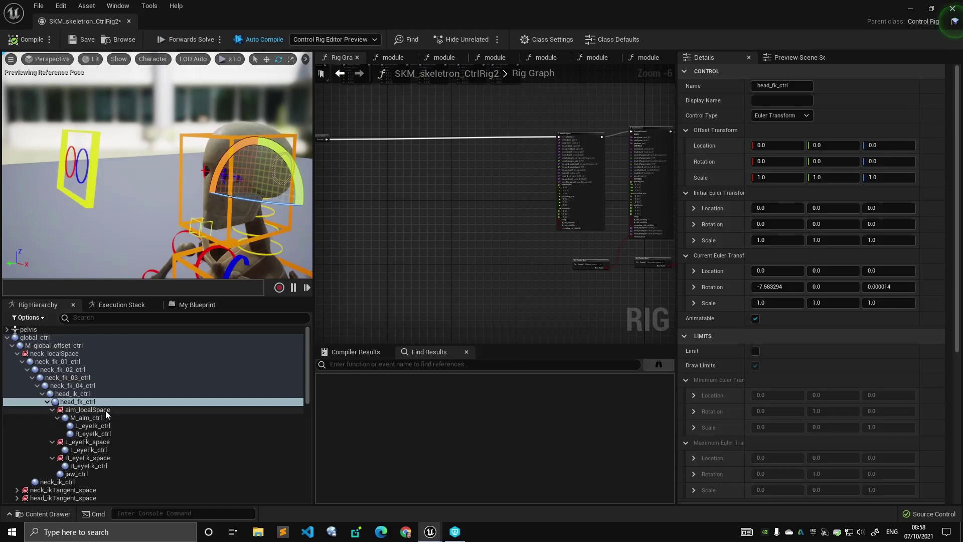
pyautogui.hotkey('ctrl', 'z')
# Select aim_localSpace, M_aim_ctrl, L_eyeIk_ctrl and R_eyeIk_ctrl one by one to check each level below the head control.
pyautogui.click(110, 410)
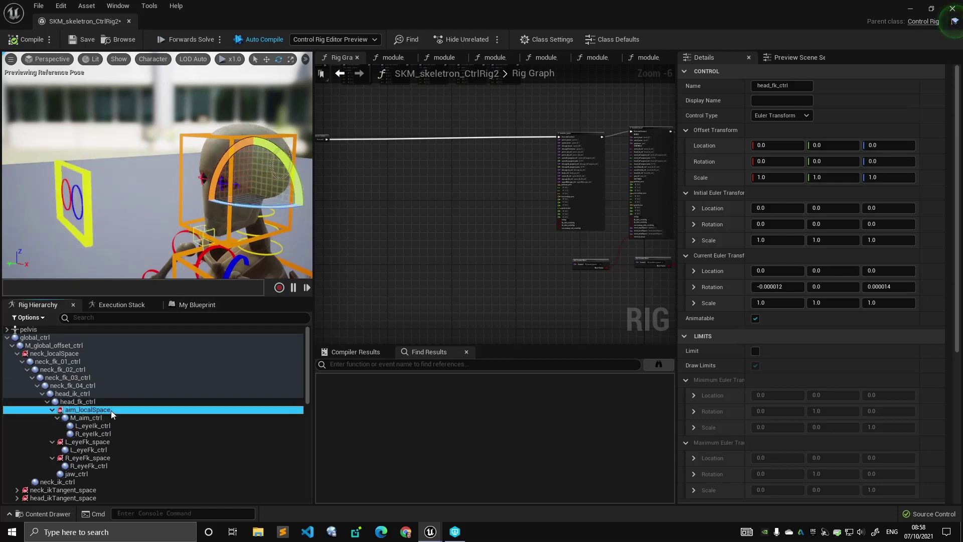
pyautogui.click(106, 418)
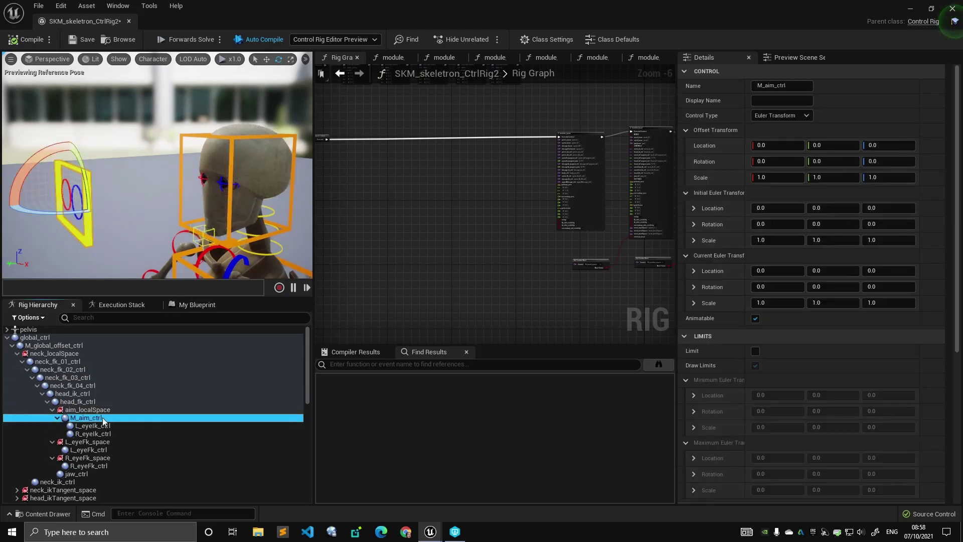
pyautogui.click(108, 428)
pyautogui.click(107, 434)
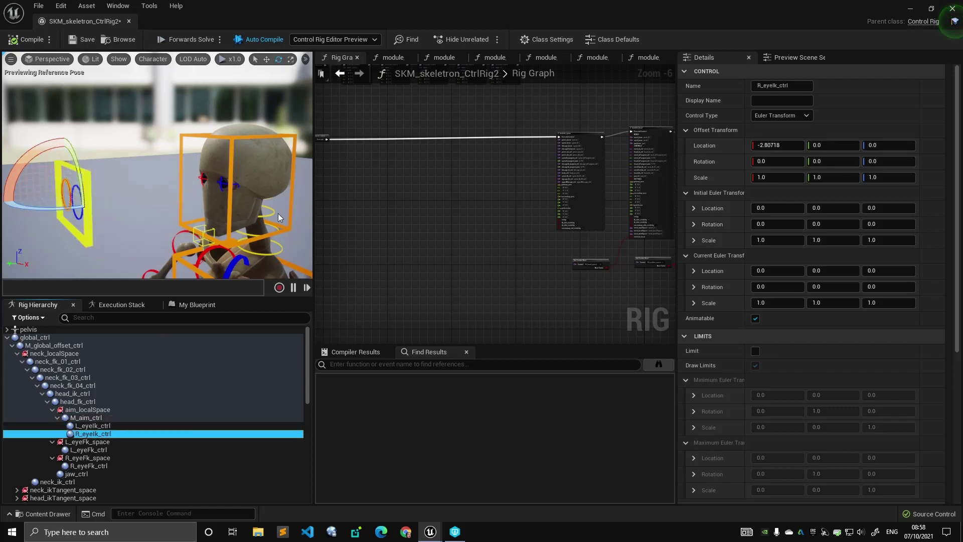
# Try rotating head_fk_ctrl around two different axes, undoing each rotation.
pyautogui.click(93, 401)
pyautogui.moveTo(235, 149)
pyautogui.mouseDown()
pyautogui.moveTo(250, 140)
pyautogui.moveTo(236, 159)
pyautogui.mouseUp()
pyautogui.hotkey('ctrl', 'z')
pyautogui.moveTo(248, 210); pyautogui.dragTo(250, 212)
pyautogui.hotkey('ctrl', 'z')
pyautogui.moveTo(258, 183); pyautogui.dragTo(245, 211, button='right')
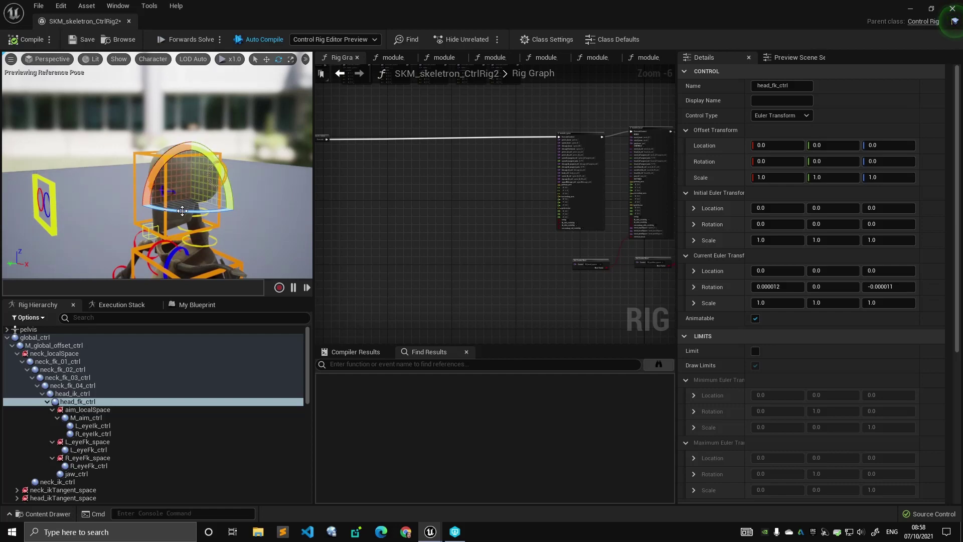
pyautogui.moveTo(182, 211)
pyautogui.mouseDown(button='right')
pyautogui.moveTo(173, 211)
pyautogui.moveTo(182, 210)
pyautogui.mouseUp(button='right')
# Compare head_ik_ctrl with head_fk_ctrl, try rotating head_ik_ctrl to about 6.3° around Z, undo it, and clear the selection.
pyautogui.click(206, 157)
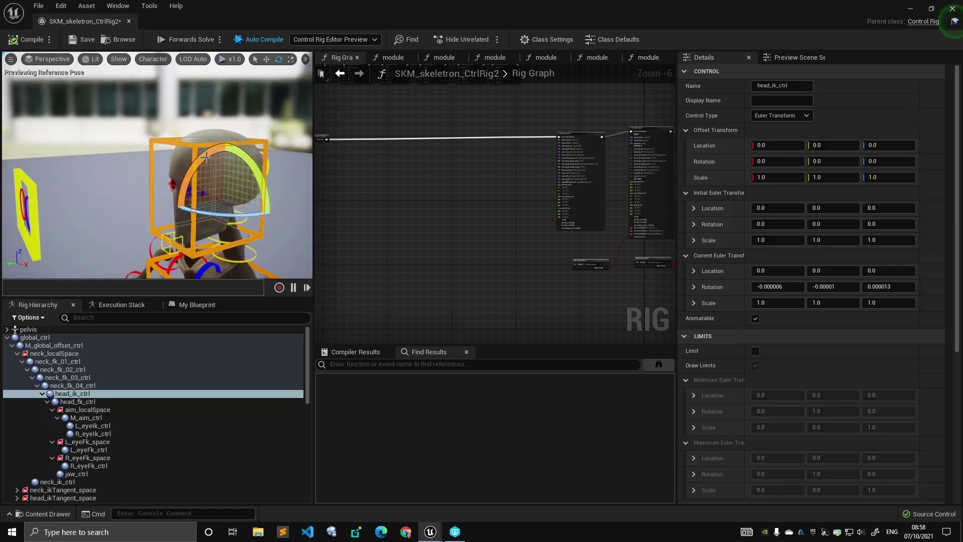
pyautogui.click(88, 401)
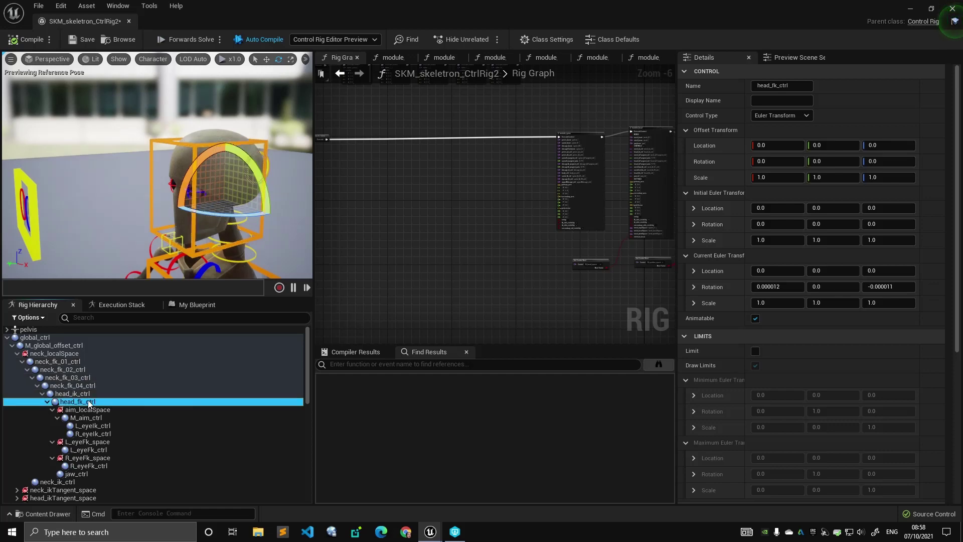
pyautogui.click(225, 230)
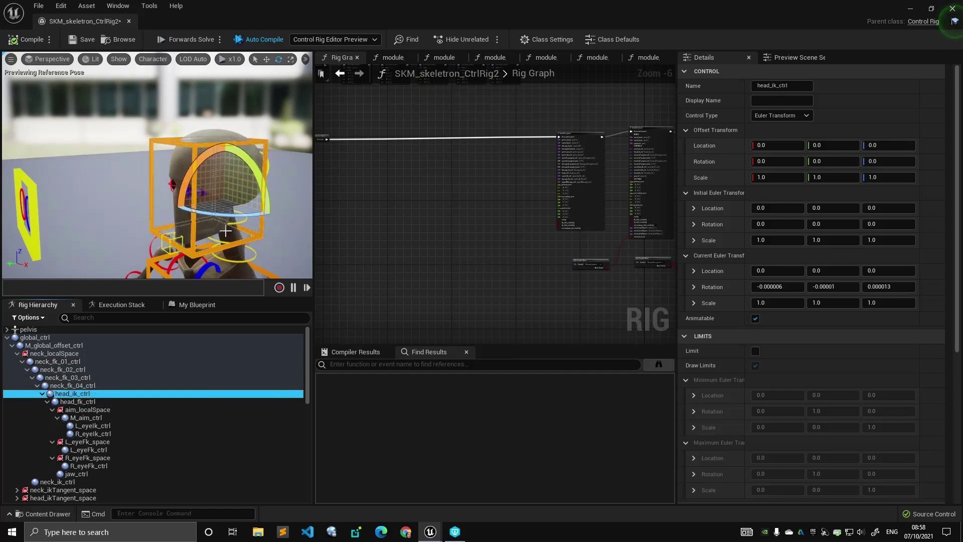
pyautogui.moveTo(224, 218); pyautogui.dragTo(245, 218)
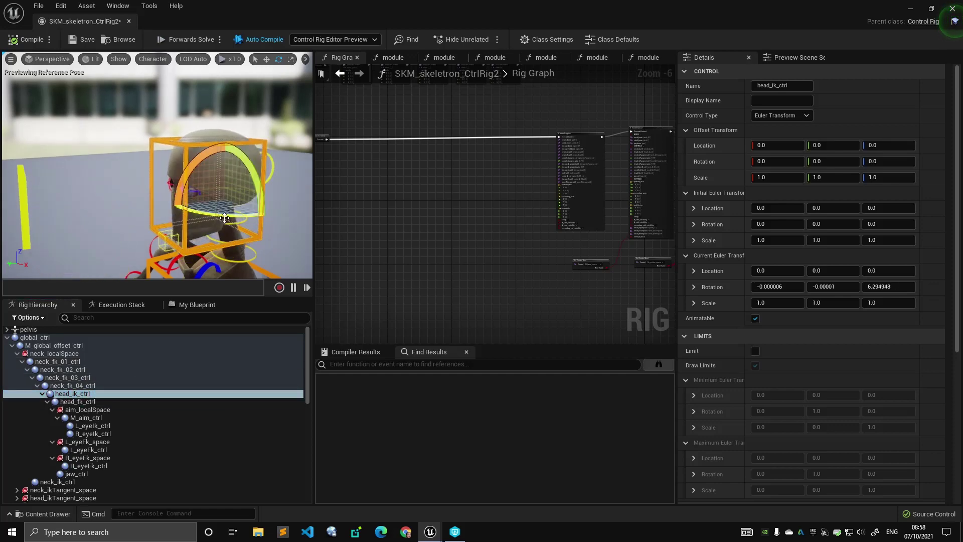
pyautogui.hotkey('ctrl', 'z')
pyautogui.click(111, 233)
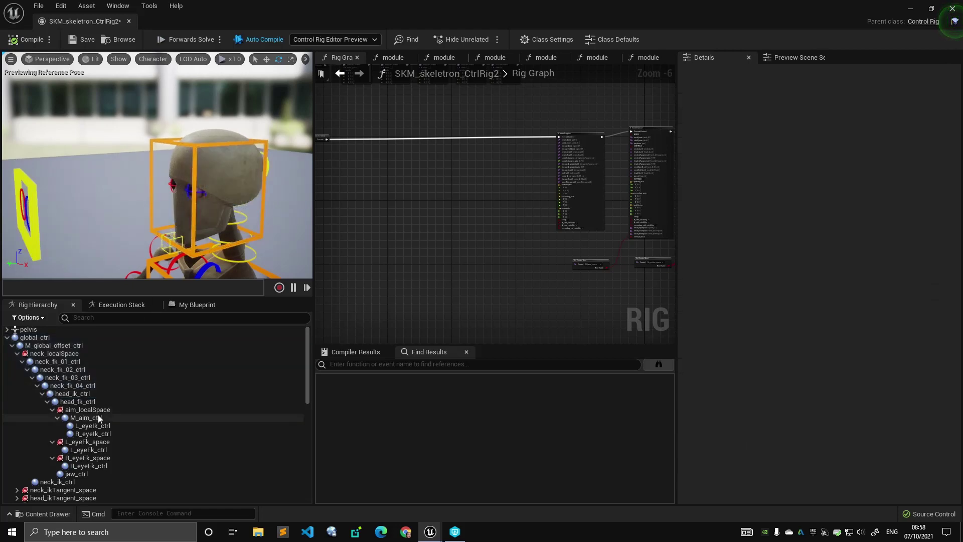
# Check the Current Bool setting of M_eyeAim_space in the rig hierarchy, and clear the selection.
pyautogui.scroll(-12, 123, 443)
pyautogui.click(107, 401)
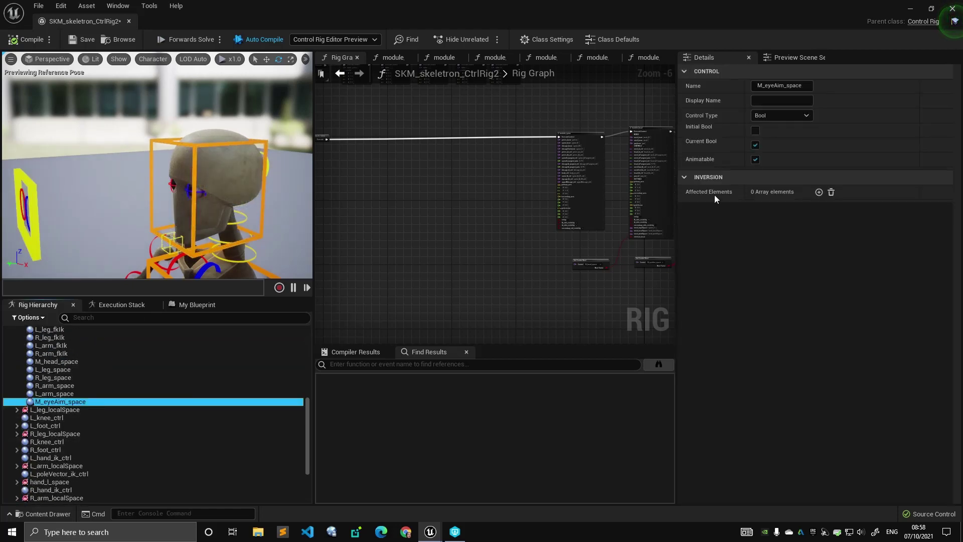
pyautogui.click(191, 169)
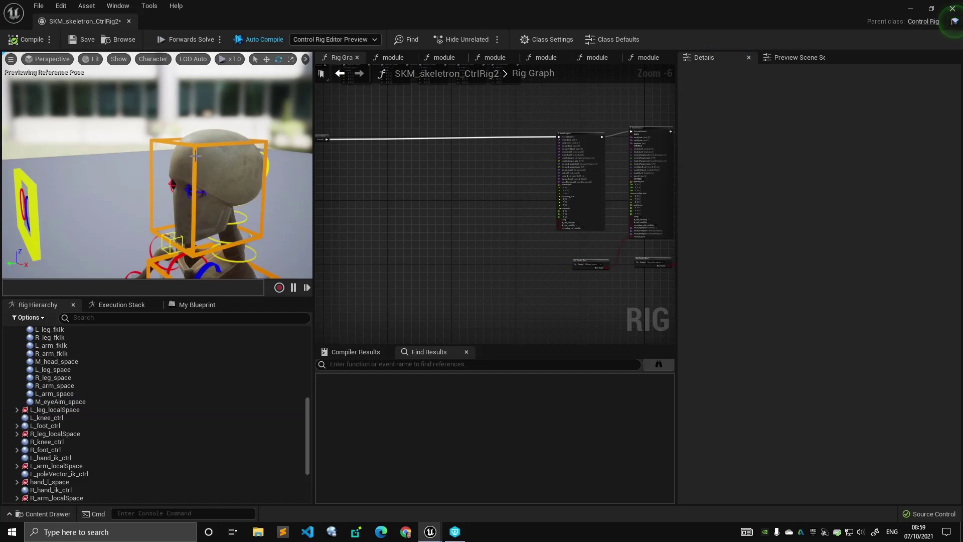
# Try rotating head_ik_ctrl around Z again, and examine aim_localSpace and its parent head_fk_ctrl.
pyautogui.click(196, 156)
pyautogui.moveTo(230, 217); pyautogui.dragTo(75, 197)
pyautogui.click(97, 409)
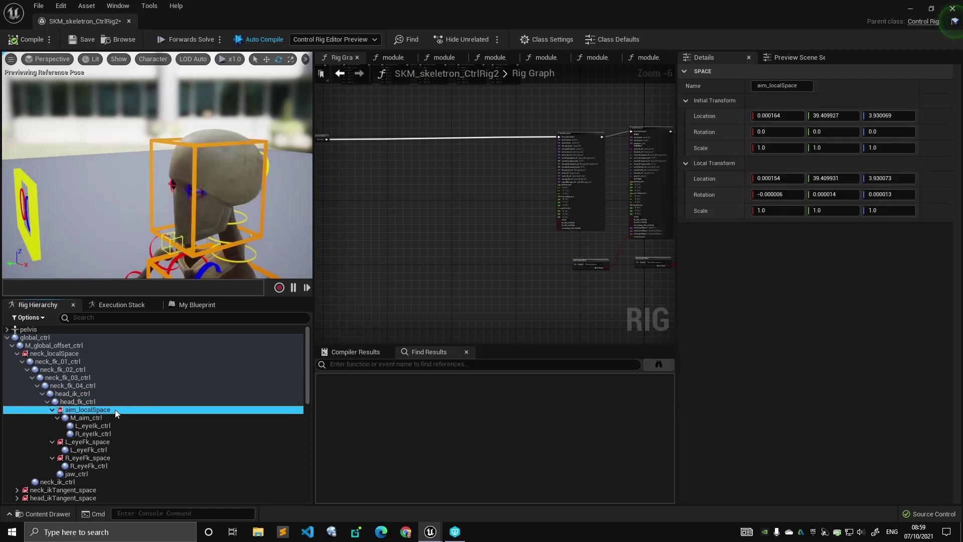
pyautogui.click(83, 401)
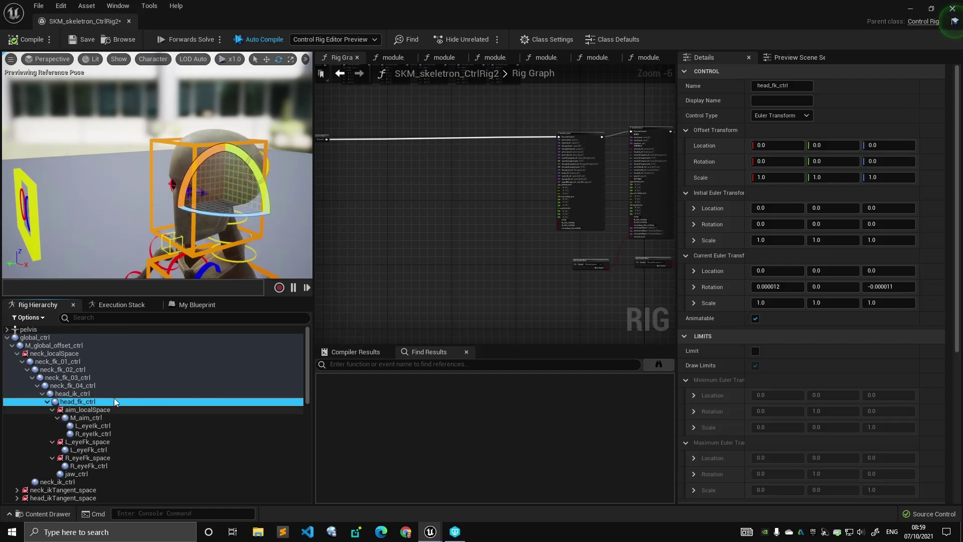
# Inspect world_spaces and its child aim_worldSpace in the rig hierarchy.
pyautogui.scroll(-5, 116, 396)
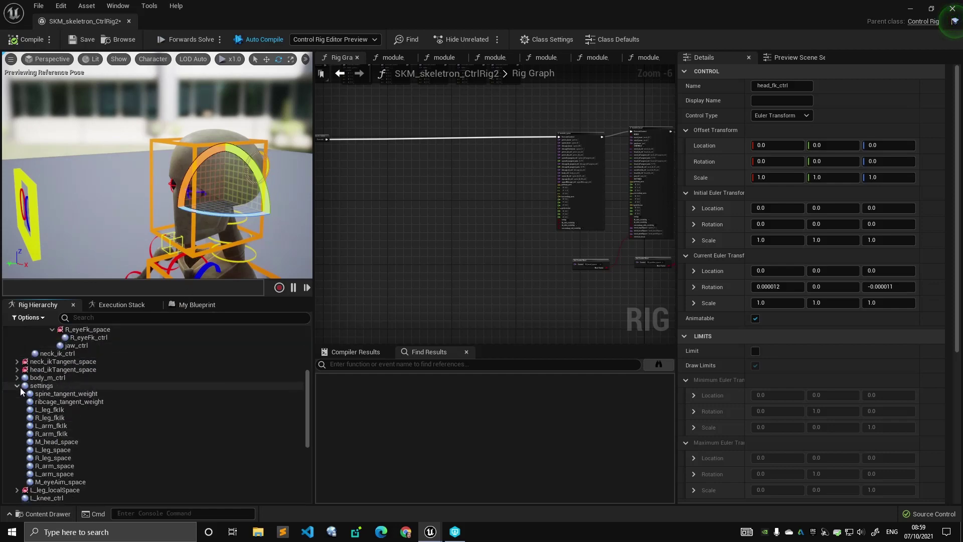
pyautogui.scroll(-3, 56, 436)
pyautogui.click(49, 443)
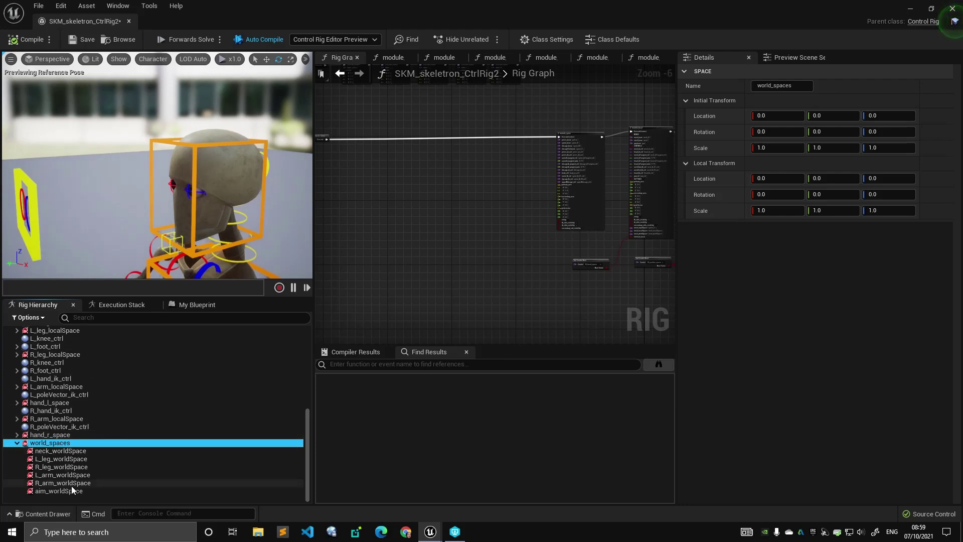
pyautogui.click(53, 491)
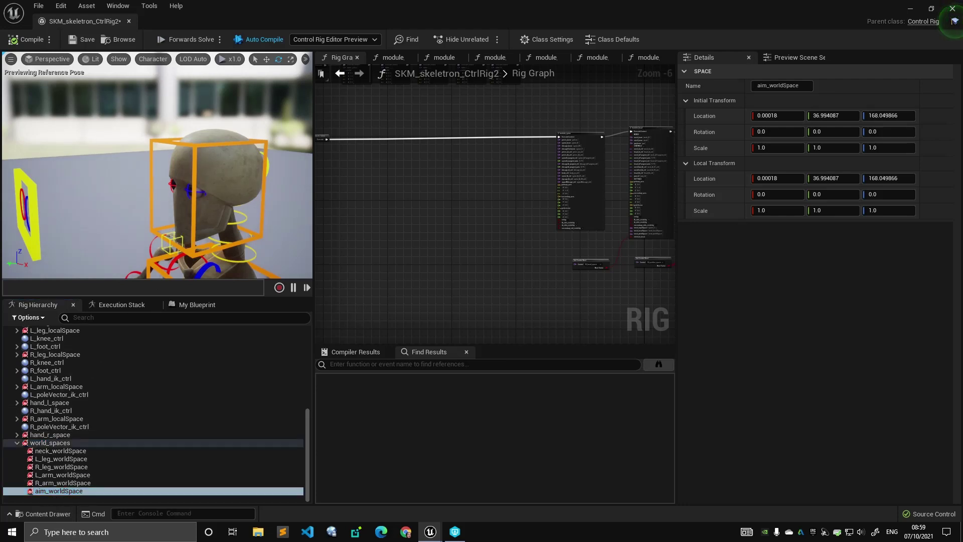
pyautogui.moveTo(155, 200)
pyautogui.keyDown('alt'); pyautogui.mouseDown()
pyautogui.moveTo(200, 206)
pyautogui.moveTo(158, 198)
pyautogui.mouseUp(); pyautogui.keyUp('alt')
pyautogui.moveTo(143, 195); pyautogui.dragTo(135, 194, button='right')
# Compare aim_localSpace under head_fk_ctrl with aim_worldSpace under world_spaces in the rig hierarchy.
pyautogui.scroll(6, 94, 385)
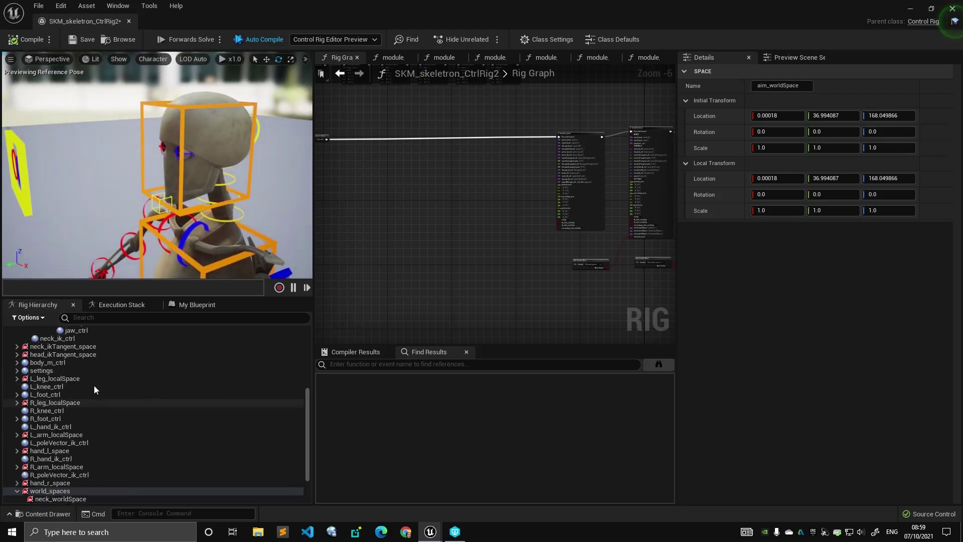
pyautogui.click(92, 363)
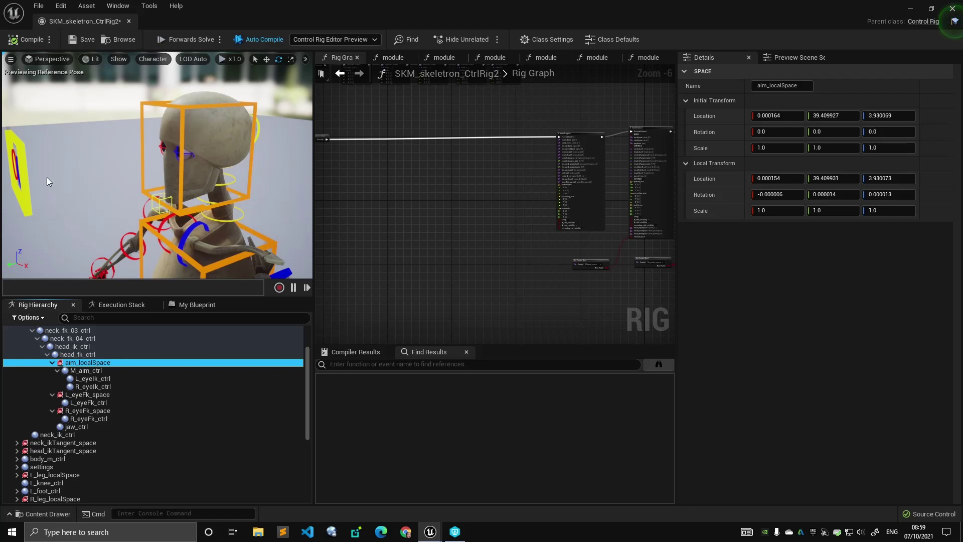
pyautogui.click(111, 362)
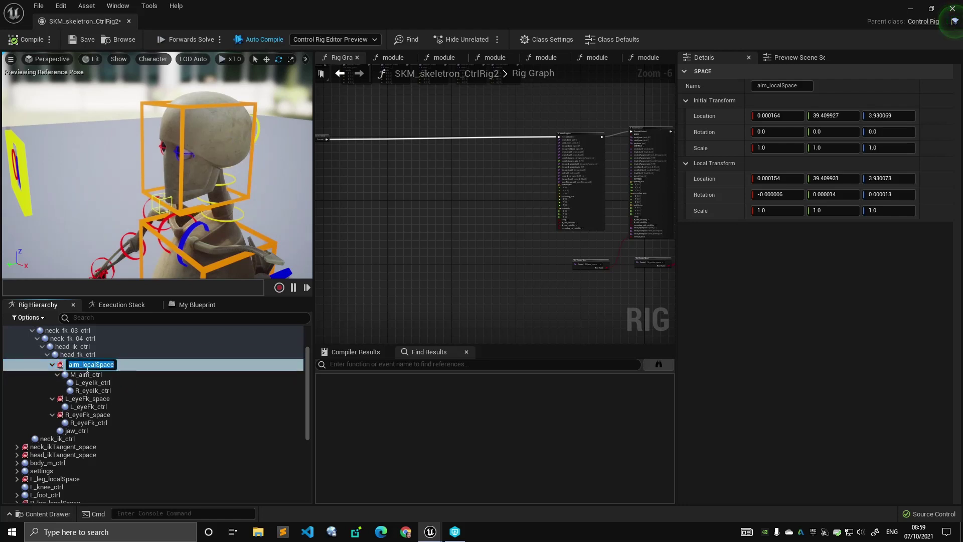
pyautogui.click(99, 381)
pyautogui.click(94, 363)
pyautogui.scroll(-6, 102, 383)
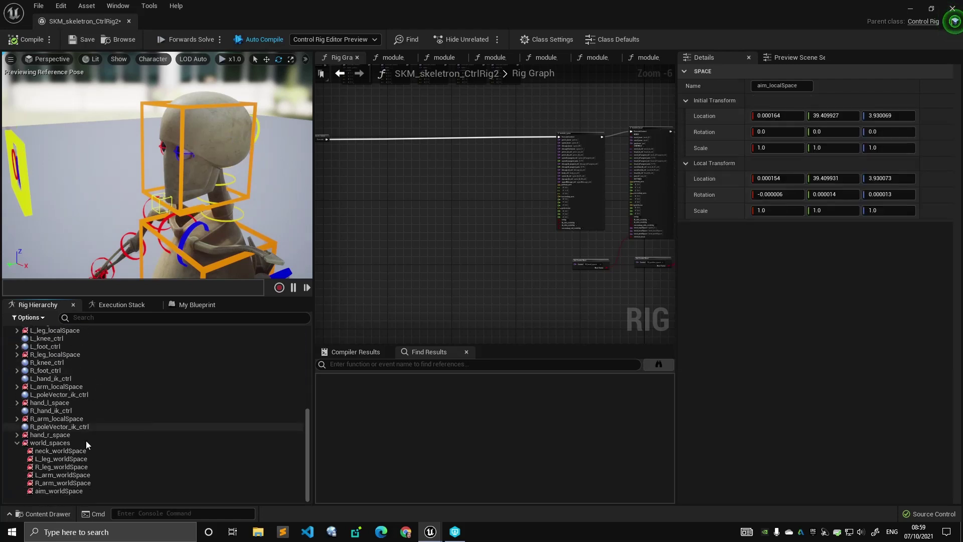
pyautogui.click(74, 492)
# Select M_aim_ctrl, try rotating head_ik_ctrl to about -26.7° around Z, and undo the rotation.
pyautogui.keyDown('alt'); pyautogui.moveTo(195, 224); pyautogui.dragTo(254, 228); pyautogui.keyUp('alt')
pyautogui.scroll(3, 124, 196)
pyautogui.click(126, 184)
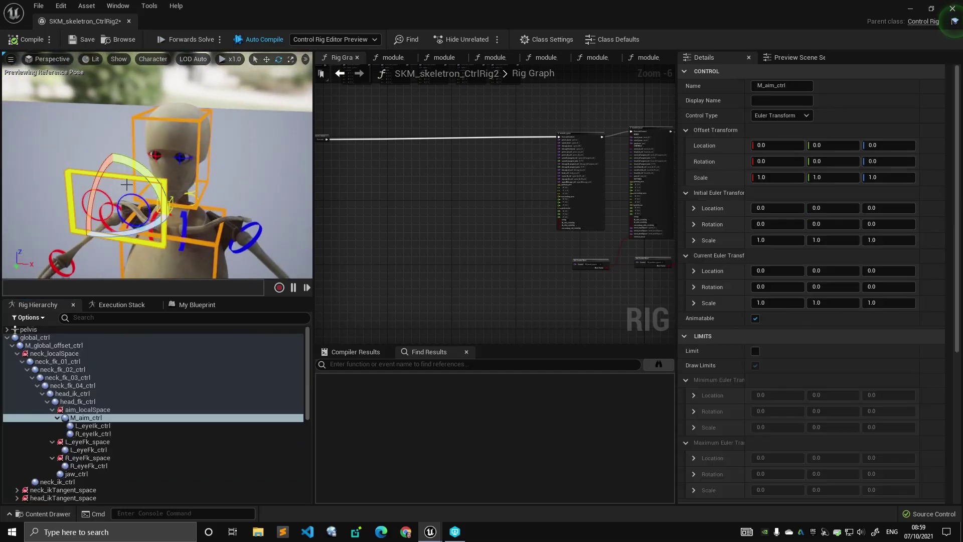
pyautogui.click(199, 135)
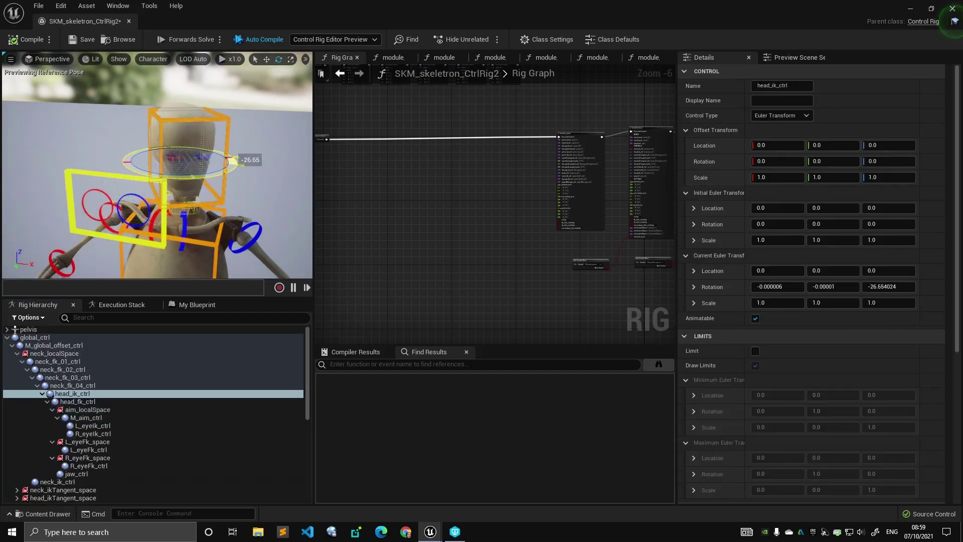
# Check aim_worldSpace and its parent world_spaces again, and view the skeleton down to its feet.
pyautogui.scroll(-10, 81, 476)
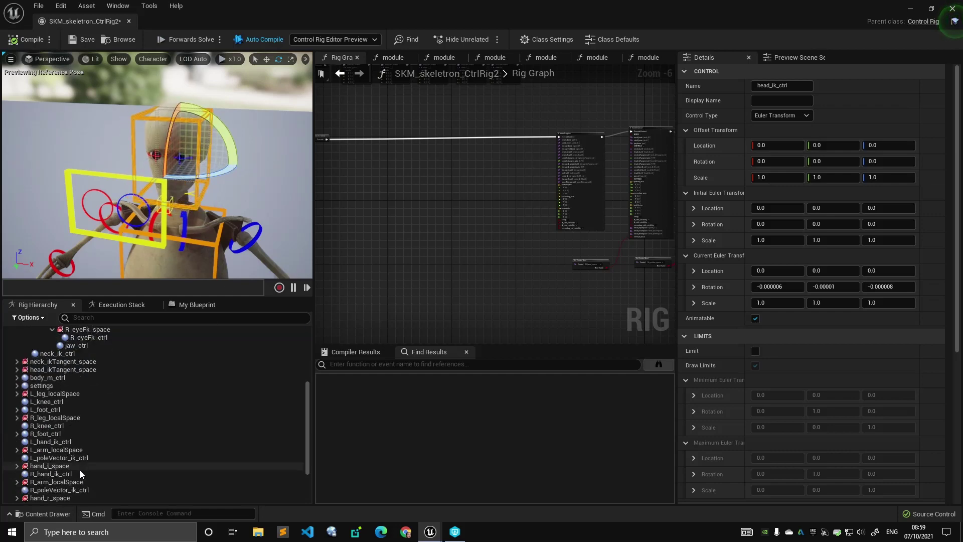
pyautogui.click(68, 491)
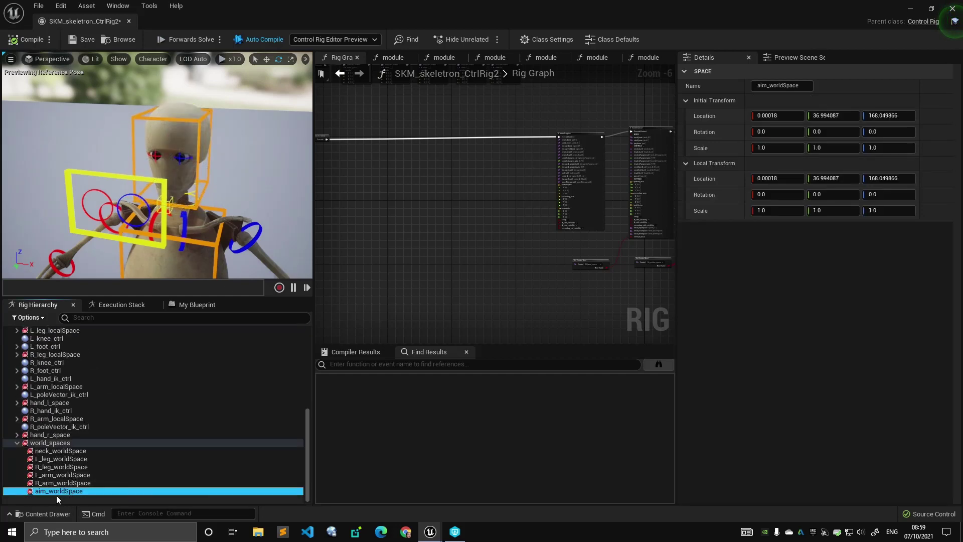
pyautogui.click(49, 444)
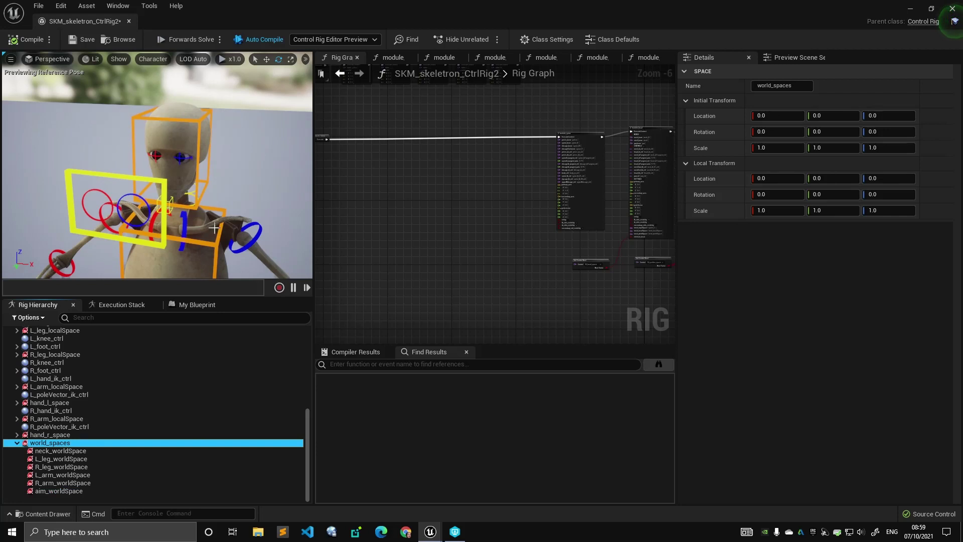
pyautogui.keyDown('alt'); pyautogui.moveTo(213, 228); pyautogui.dragTo(171, 216, button='right'); pyautogui.keyUp('alt')
pyautogui.keyDown('alt'); pyautogui.moveTo(214, 228); pyautogui.dragTo(213, 161, button='middle'); pyautogui.keyUp('alt')
pyautogui.keyDown('alt'); pyautogui.moveTo(213, 228); pyautogui.dragTo(225, 231, button='right'); pyautogui.keyUp('alt')
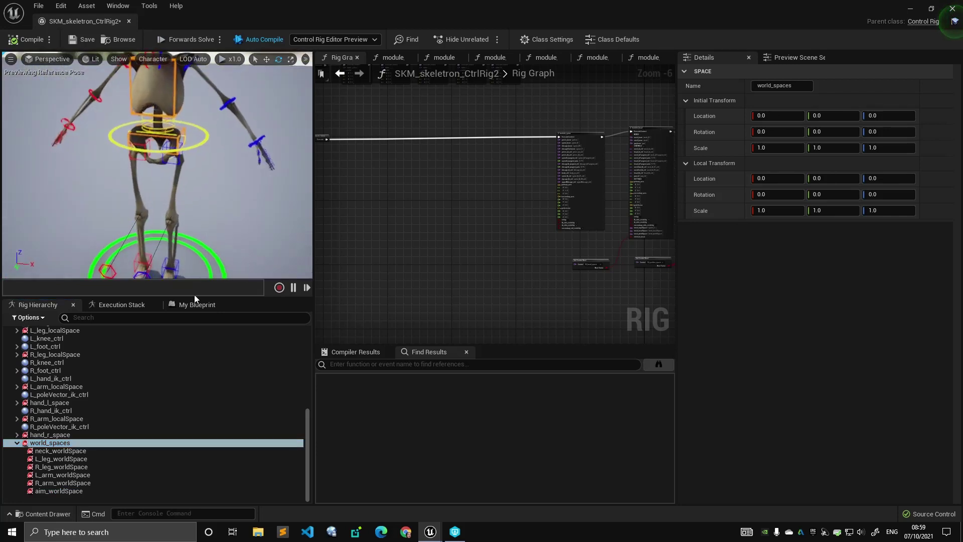
pyautogui.click(88, 443)
# Try moving and rotating M_global_offset_ctrl at the skeleton's feet, and undo both changes.
pyautogui.click(205, 260)
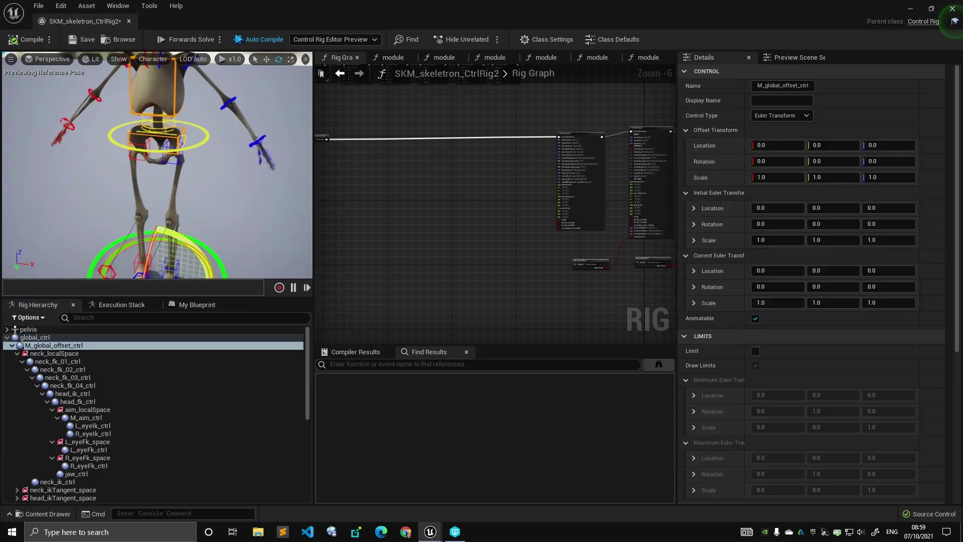
pyautogui.keyDown('alt'); pyautogui.moveTo(213, 265); pyautogui.dragTo(186, 251, button='right'); pyautogui.keyUp('alt')
pyautogui.press('w')
pyautogui.moveTo(197, 255); pyautogui.dragTo(212, 231)
pyautogui.press('e')
pyautogui.hotkey('ctrl', 'z')
pyautogui.hotkey('ctrl', 'z')
pyautogui.press('q')
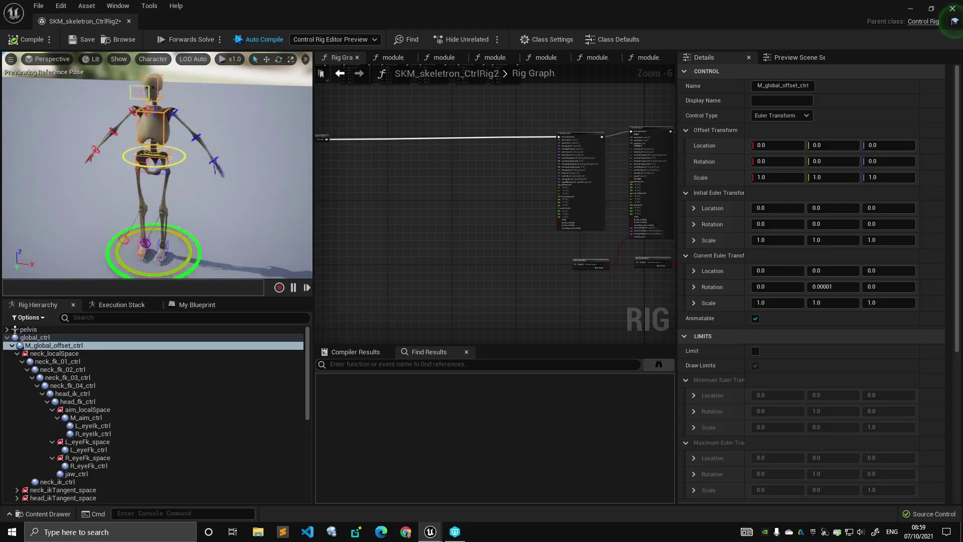
# Try moving global_ctrl about 19.4 along X, undo the move, and clear the selection.
pyautogui.click(202, 253)
pyautogui.moveTo(194, 256); pyautogui.dragTo(214, 251)
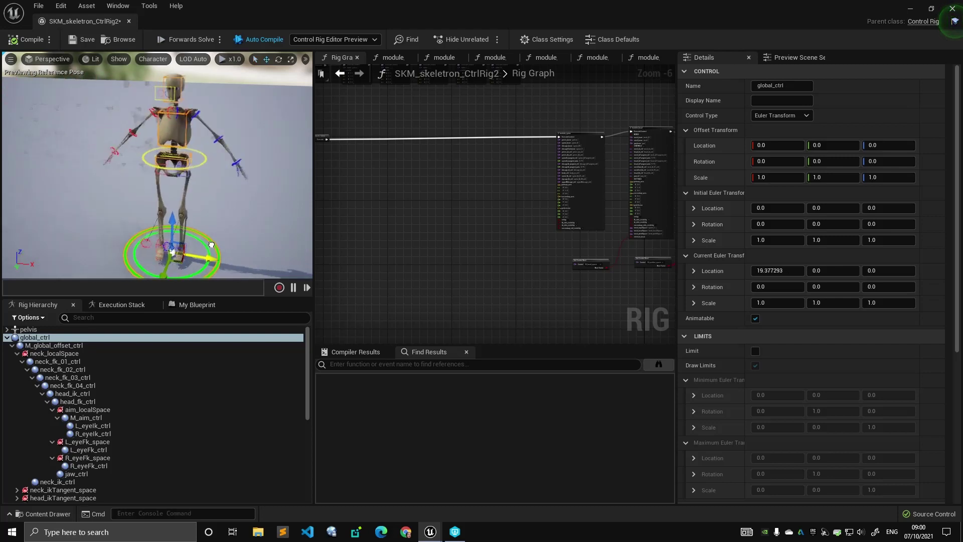
pyautogui.hotkey('ctrl', 'z')
pyautogui.click(211, 206)
pyautogui.keyDown('alt'); pyautogui.moveTo(210, 206); pyautogui.dragTo(212, 251, button='middle'); pyautogui.keyUp('alt')
pyautogui.keyDown('alt'); pyautogui.moveTo(213, 250); pyautogui.dragTo(205, 261); pyautogui.keyUp('alt')
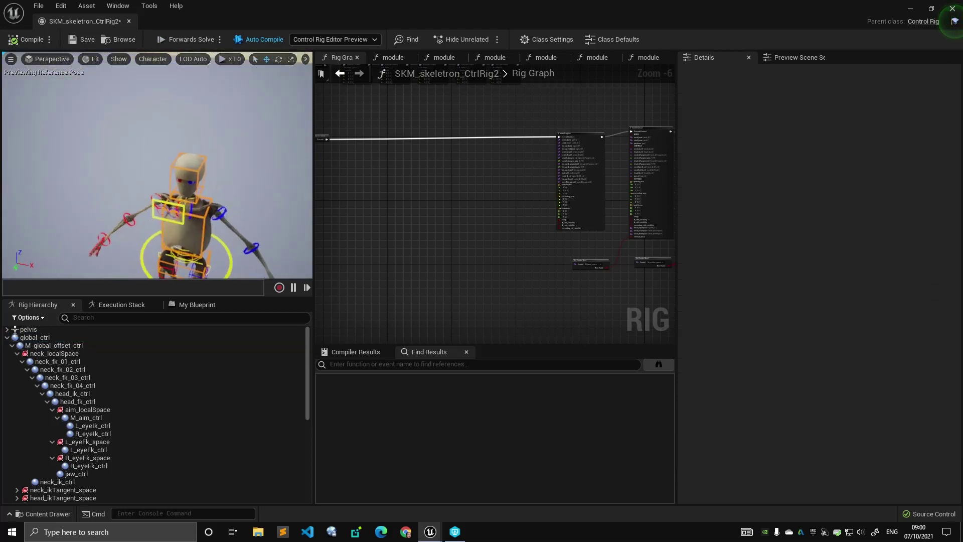
pyautogui.keyDown('alt'); pyautogui.moveTo(206, 246); pyautogui.dragTo(230, 246, button='right'); pyautogui.keyUp('alt')
pyautogui.keyDown('alt'); pyautogui.moveTo(201, 246); pyautogui.dragTo(198, 248); pyautogui.keyUp('alt')
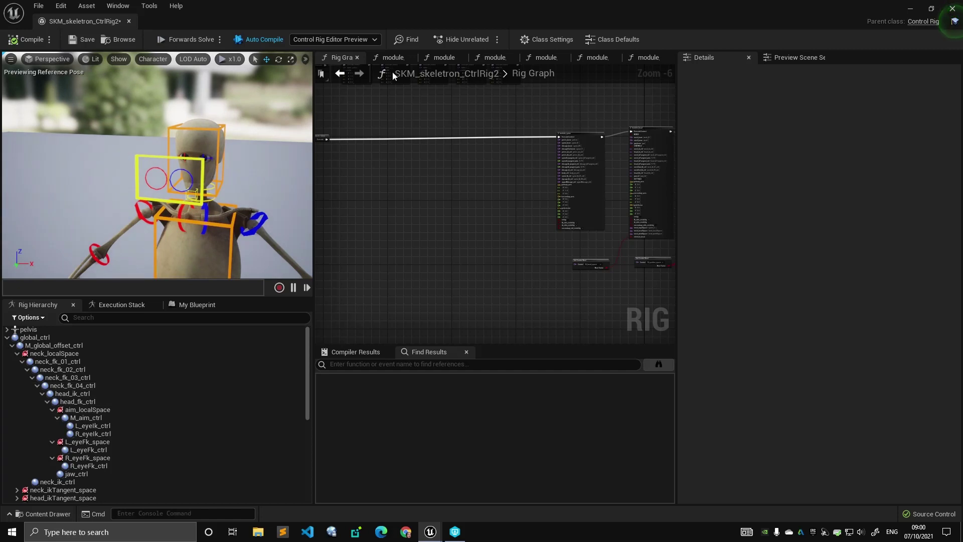
# Review the transforms of aim_localSpace and aim_worldSpace in the hierarchy, and clear the selection.
pyautogui.click(124, 410)
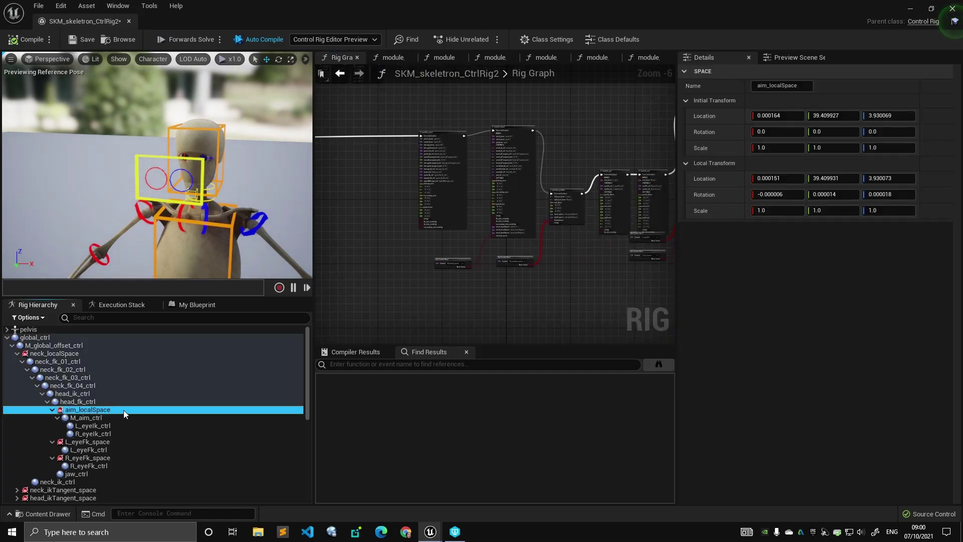
pyautogui.scroll(-5, 103, 406)
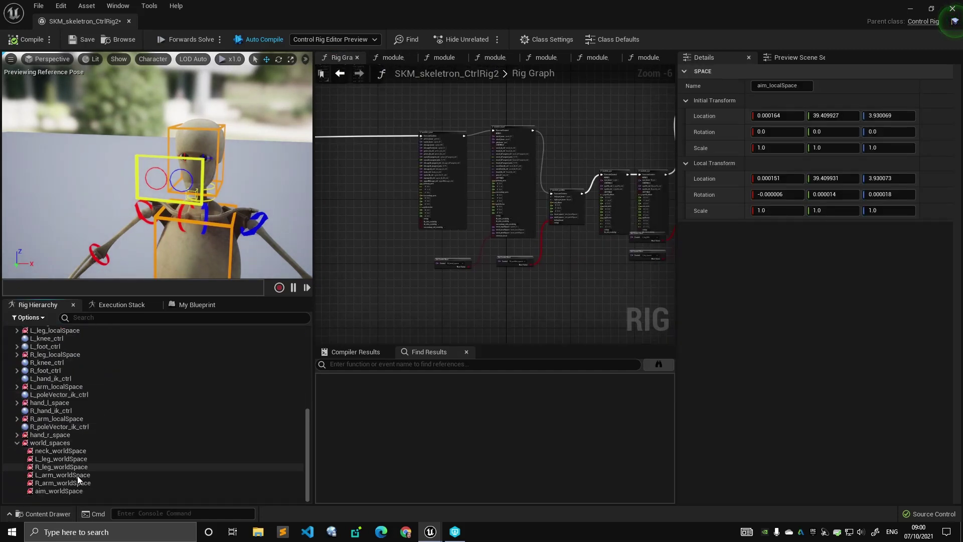
pyautogui.click(82, 491)
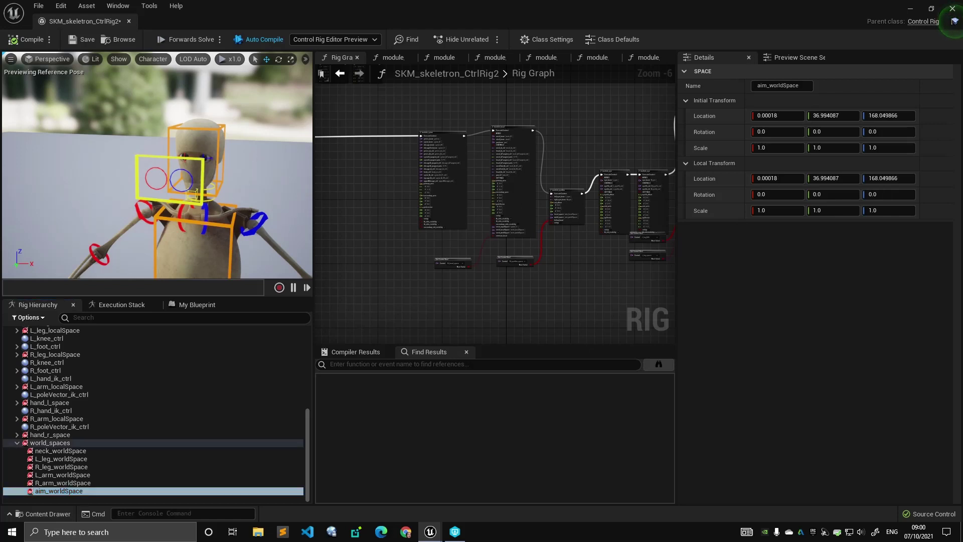
pyautogui.click(436, 95)
# Select the module_eye function in the blueprint's function list and locate its two nodes in the Rig Graph.
pyautogui.click(173, 304)
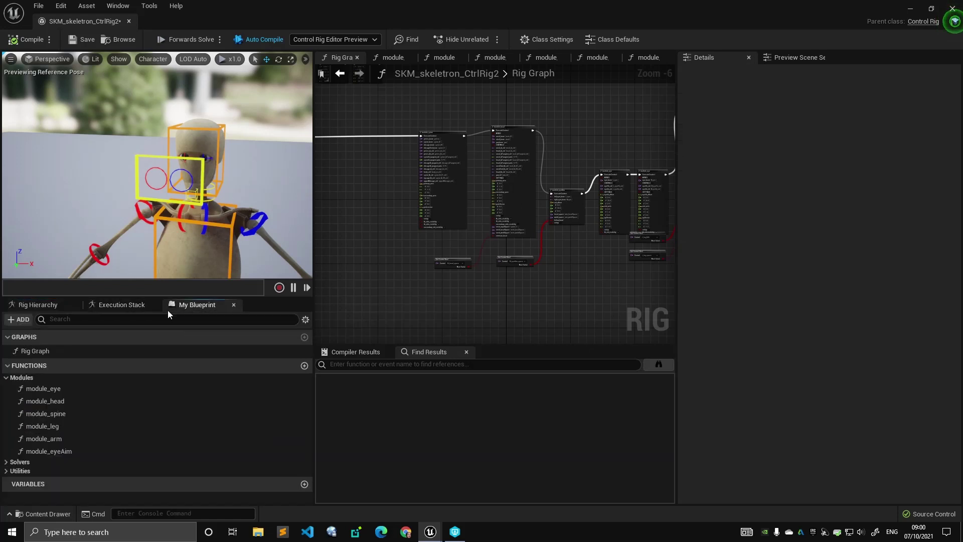
pyautogui.click(47, 387)
pyautogui.click(71, 389)
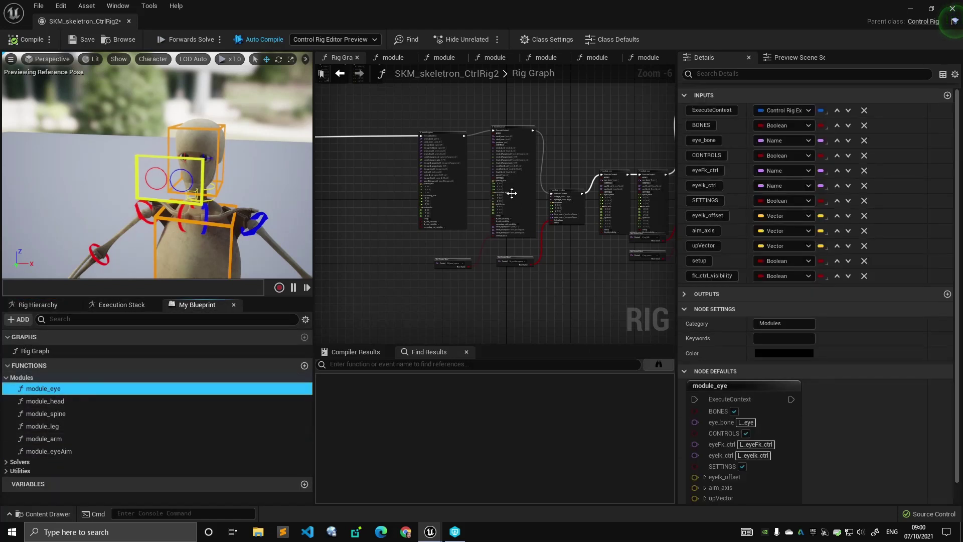
pyautogui.moveTo(601, 159); pyautogui.dragTo(407, 155, button='right')
pyautogui.scroll(1, 407, 157)
pyautogui.scroll(-1, 424, 170)
pyautogui.scroll(2, 423, 166)
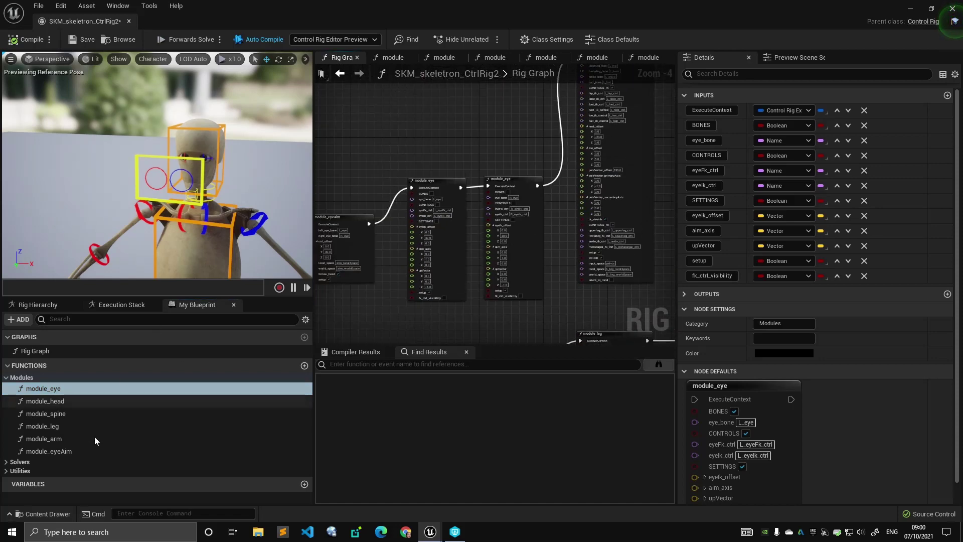
# Compare the inputs and node defaults of the module_eyeAim and module_eye functions.
pyautogui.click(92, 448)
pyautogui.click(378, 129)
pyautogui.moveTo(240, 150); pyautogui.dragTo(242, 202, button='right')
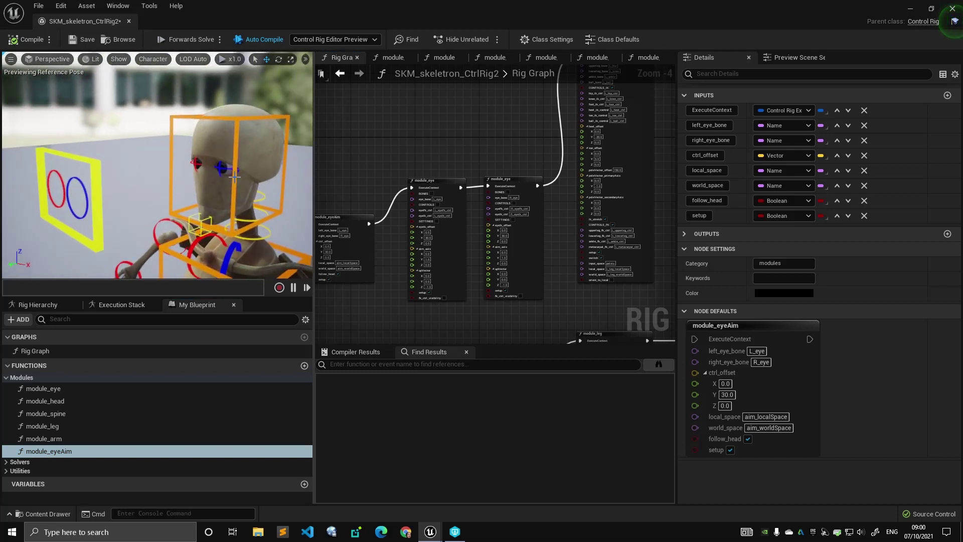
pyautogui.click(115, 389)
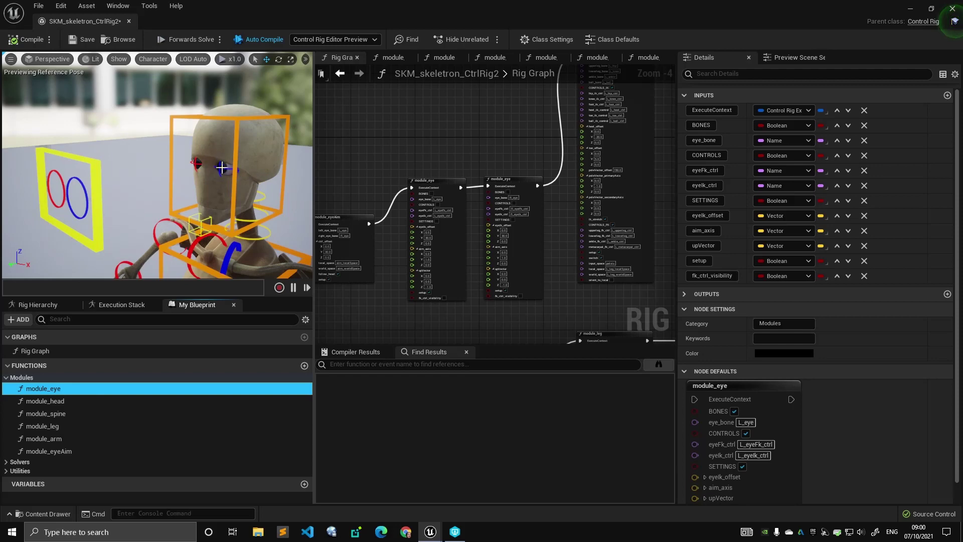
pyautogui.click(74, 453)
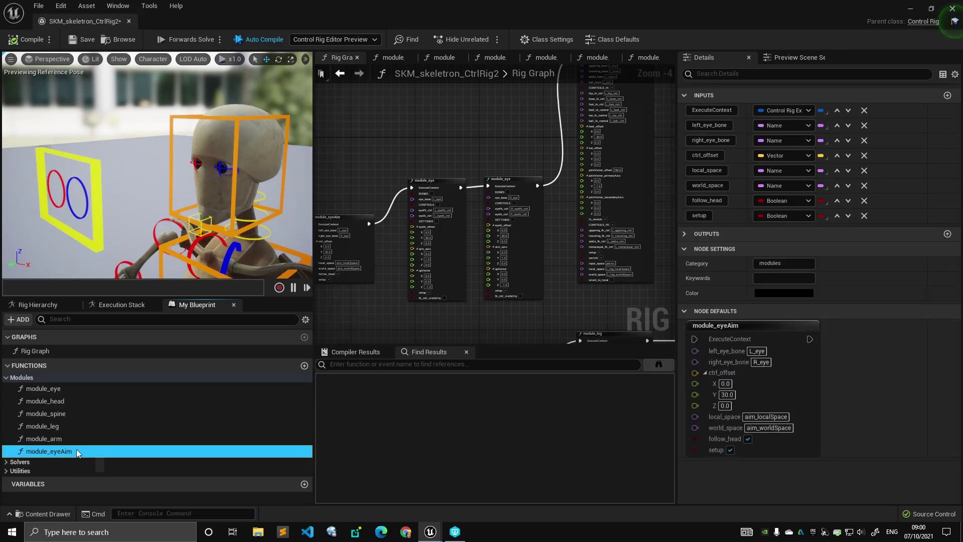
pyautogui.click(44, 388)
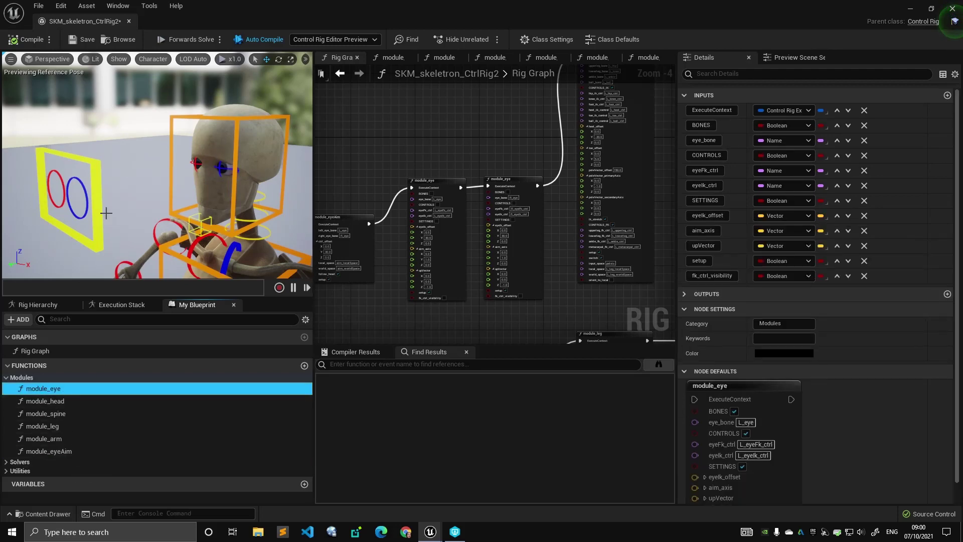
# Try moving the yellow eye aim control upward, undo the move, and reselect module_eye.
pyautogui.click(104, 202)
pyautogui.moveTo(65, 186)
pyautogui.mouseDown()
pyautogui.moveTo(66, 159)
pyautogui.moveTo(65, 171)
pyautogui.mouseUp()
pyautogui.hotkey('ctrl', 'z')
pyautogui.click(44, 389)
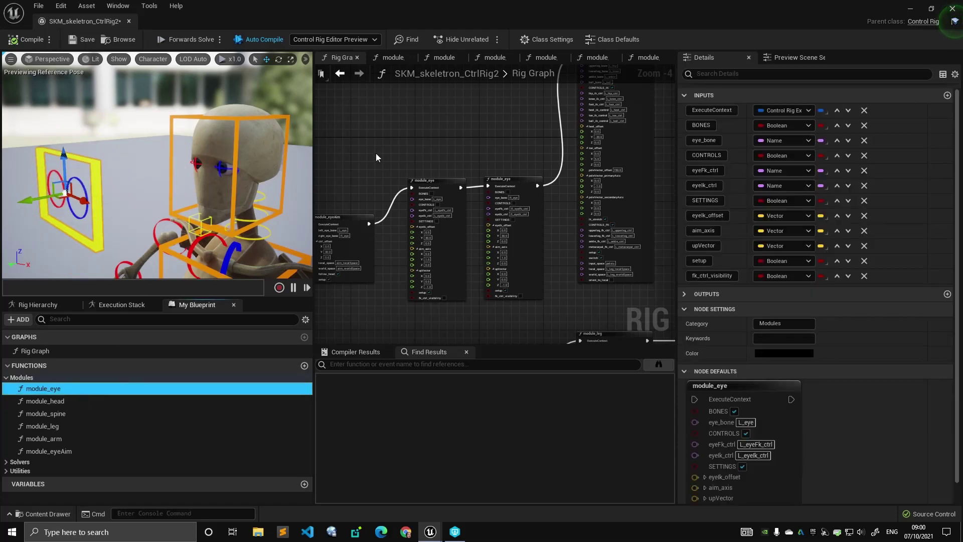
# Examine the module_eye nodes and their surrounding connections in the Rig Graph, selecting the L_eye node.
pyautogui.moveTo(358, 154); pyautogui.dragTo(422, 177, button='right')
pyautogui.scroll(-2, 417, 152)
pyautogui.scroll(2, 423, 177)
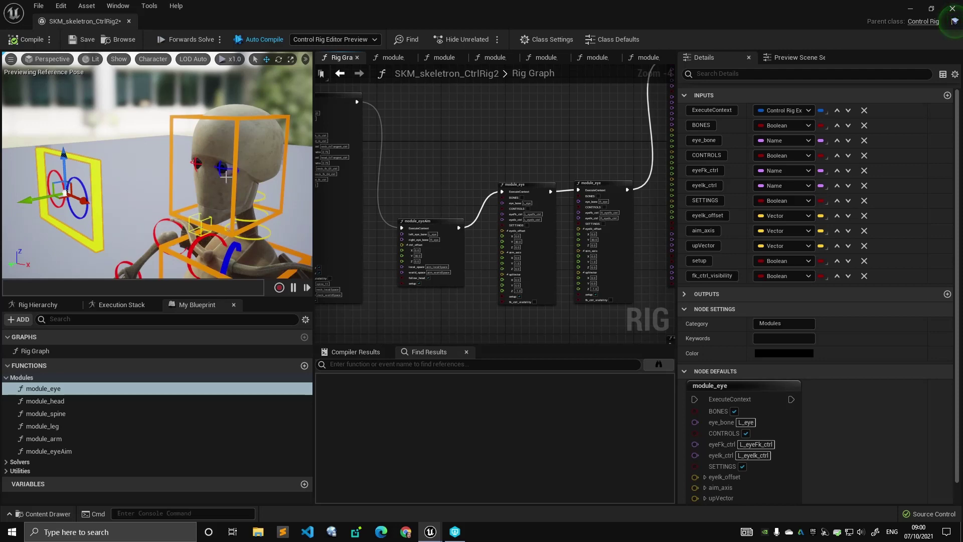
pyautogui.scroll(-3, 427, 131)
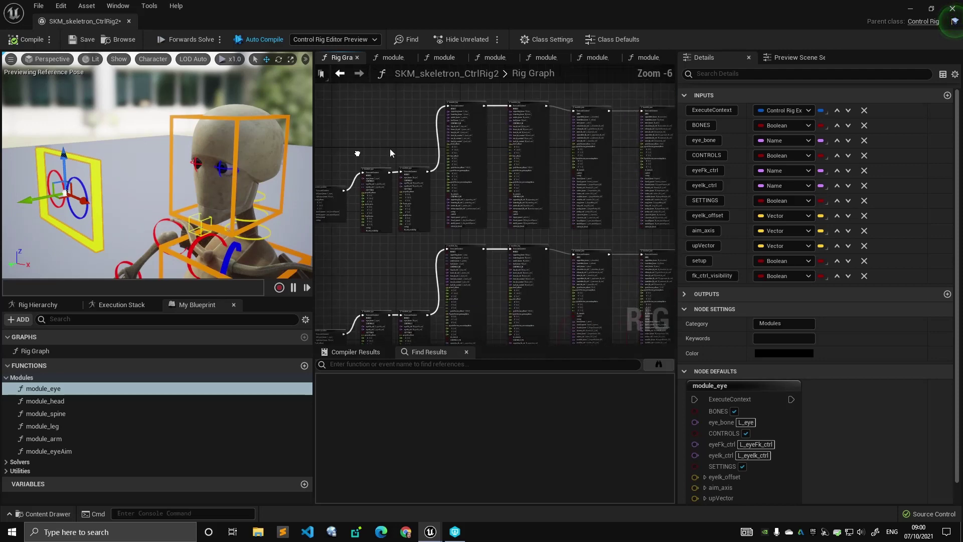
pyautogui.scroll(8, 390, 148)
pyautogui.click(425, 172)
pyautogui.moveTo(447, 149); pyautogui.dragTo(478, 100, button='right')
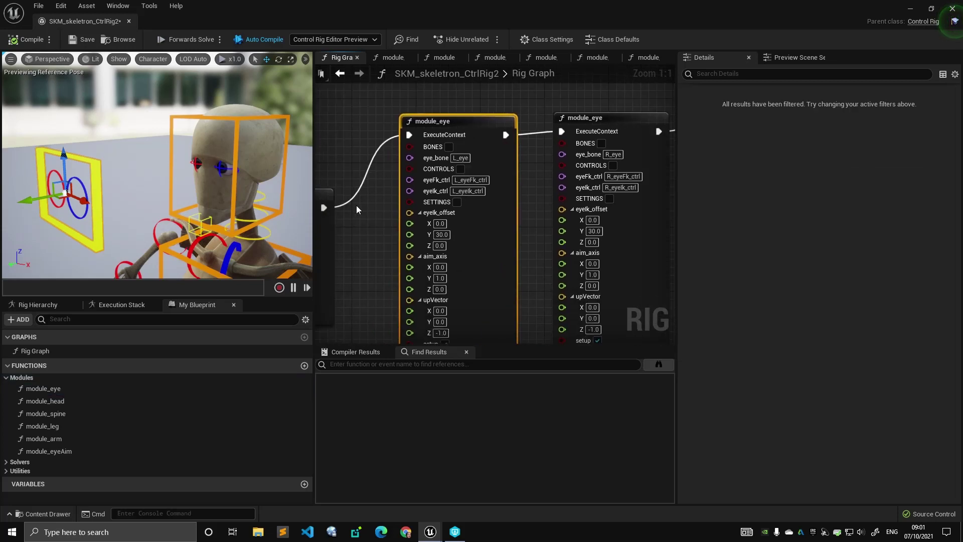
# Open the function graph of the module_eyeAim node that precedes the two module_eye nodes.
pyautogui.moveTo(359, 229); pyautogui.dragTo(398, 203, button='right')
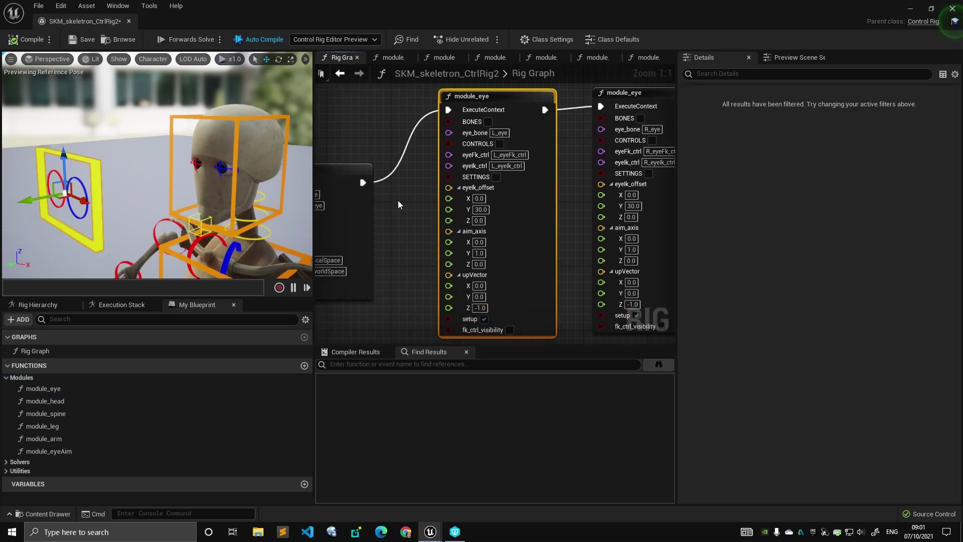
pyautogui.scroll(-2, 404, 128)
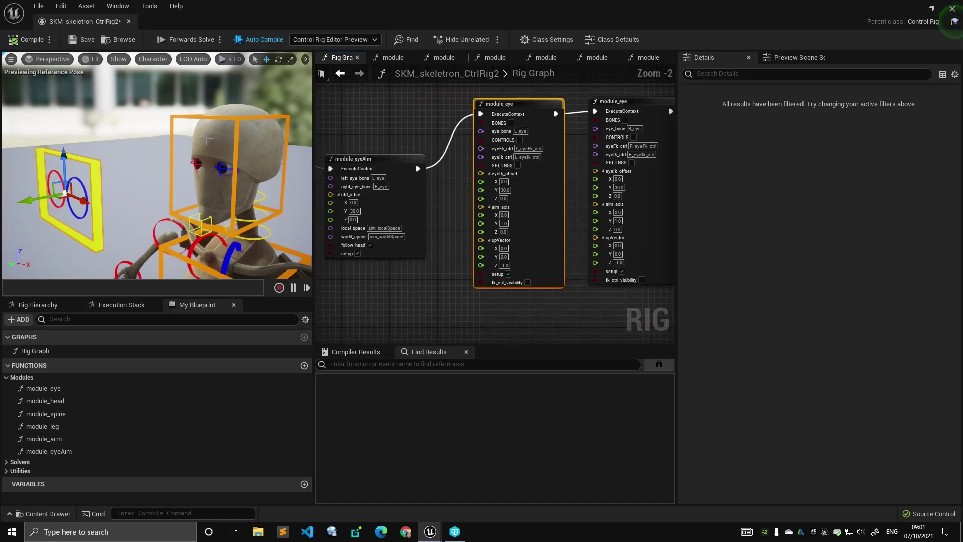
pyautogui.doubleClick(395, 156)
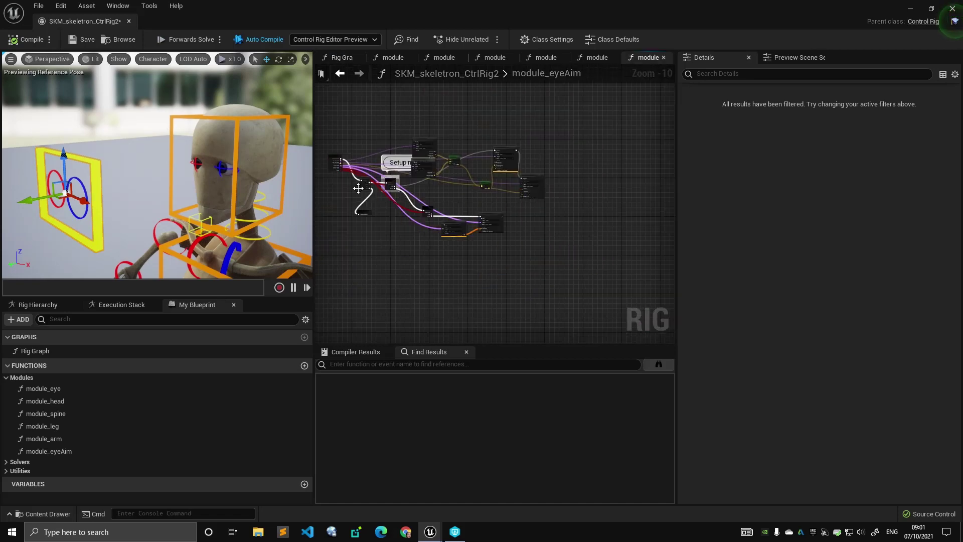
# Examine the inputs exposed on the Entry node of the module_eyeAim graph.
pyautogui.scroll(11, 434, 186)
pyautogui.moveTo(526, 162); pyautogui.dragTo(447, 210)
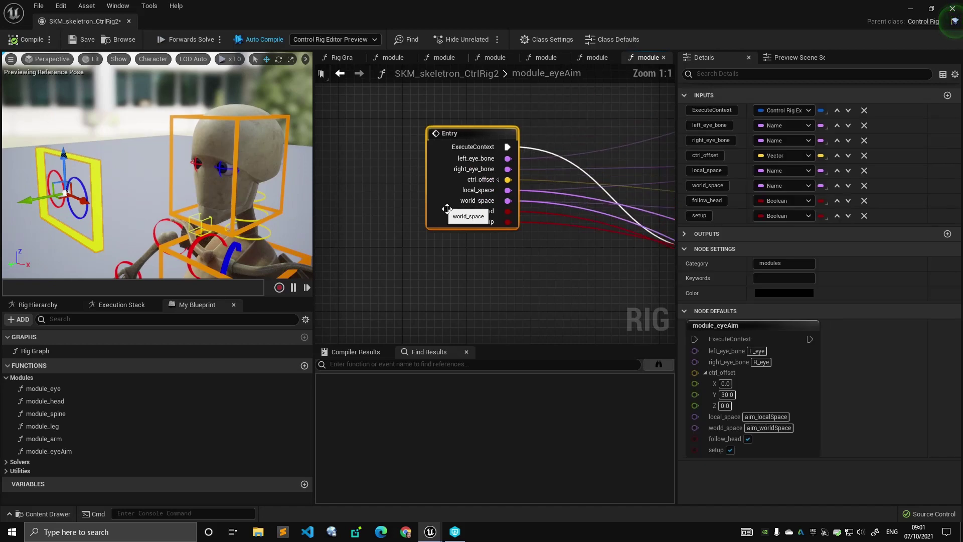
pyautogui.moveTo(447, 209); pyautogui.dragTo(405, 207, button='right')
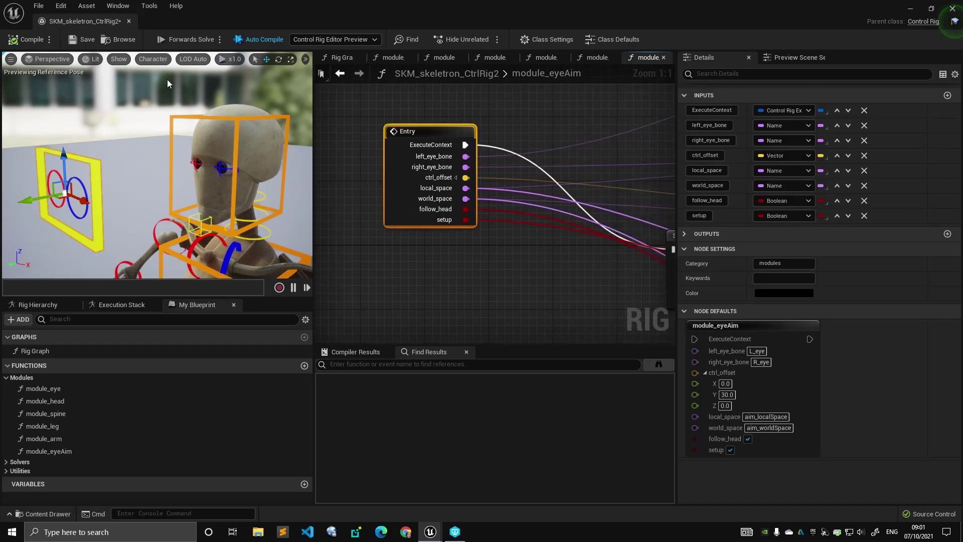
# Set the preview viewport's bone drawing to All Hierarchy.
pyautogui.click(153, 58)
pyautogui.moveTo(171, 108)
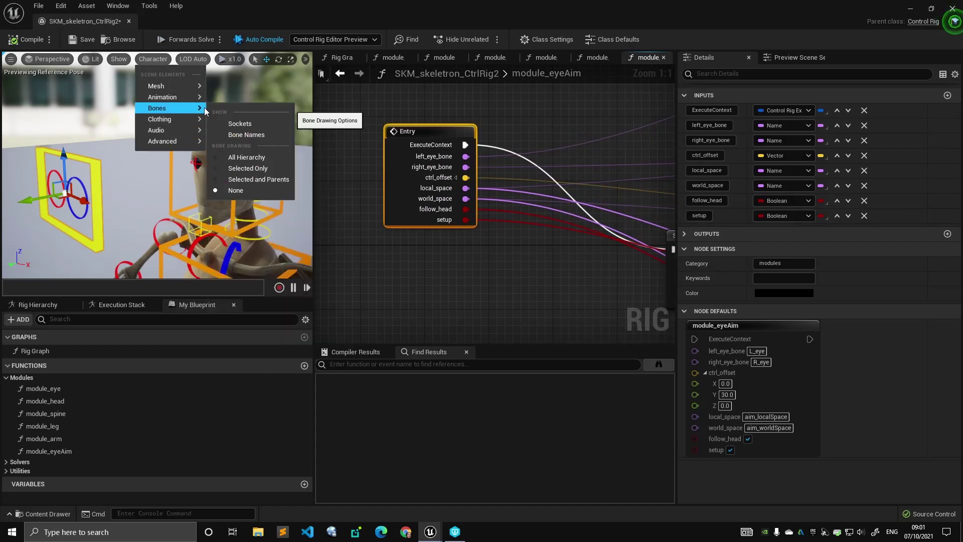
pyautogui.click(263, 159)
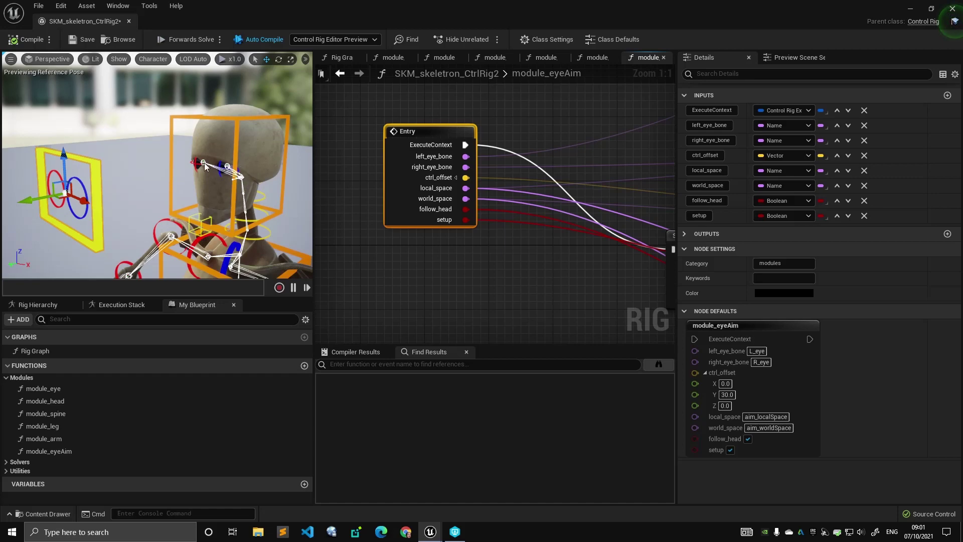
# Examine the Branch node inside the "Setup mode?" comment of the module_eyeAim graph.
pyautogui.scroll(-3, 380, 235)
pyautogui.moveTo(446, 272); pyautogui.dragTo(328, 218, button='right')
pyautogui.scroll(-4, 331, 216)
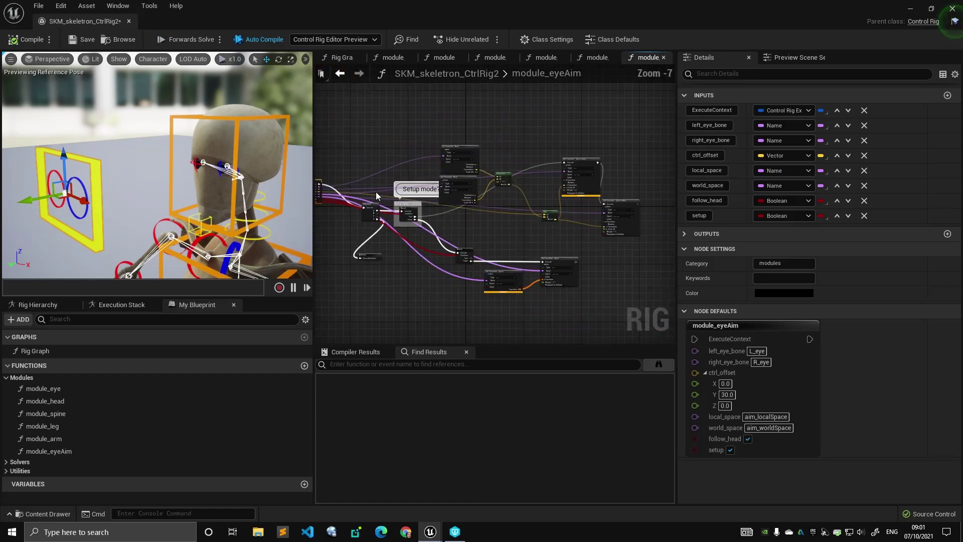
pyautogui.moveTo(417, 181); pyautogui.dragTo(414, 132, button='right')
pyautogui.scroll(8, 415, 137)
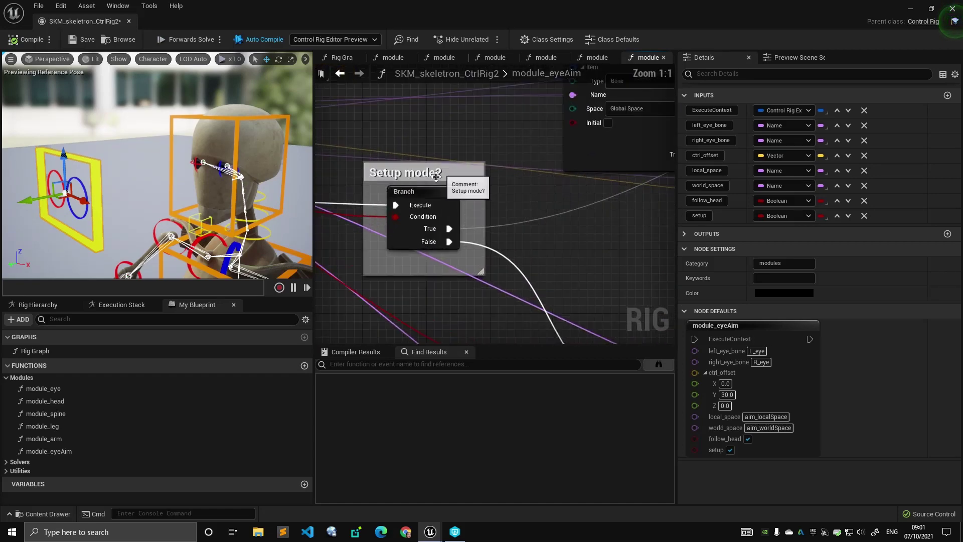
# Return to the Rig Graph and locate the module_eyeAim node in the forward chain, just before the module_eye nodes.
pyautogui.click(340, 57)
pyautogui.moveTo(408, 274); pyautogui.dragTo(492, 287, button='right')
pyautogui.scroll(2, 525, 246)
pyautogui.moveTo(389, 246); pyautogui.dragTo(442, 253, button='right')
pyautogui.scroll(-5, 441, 253)
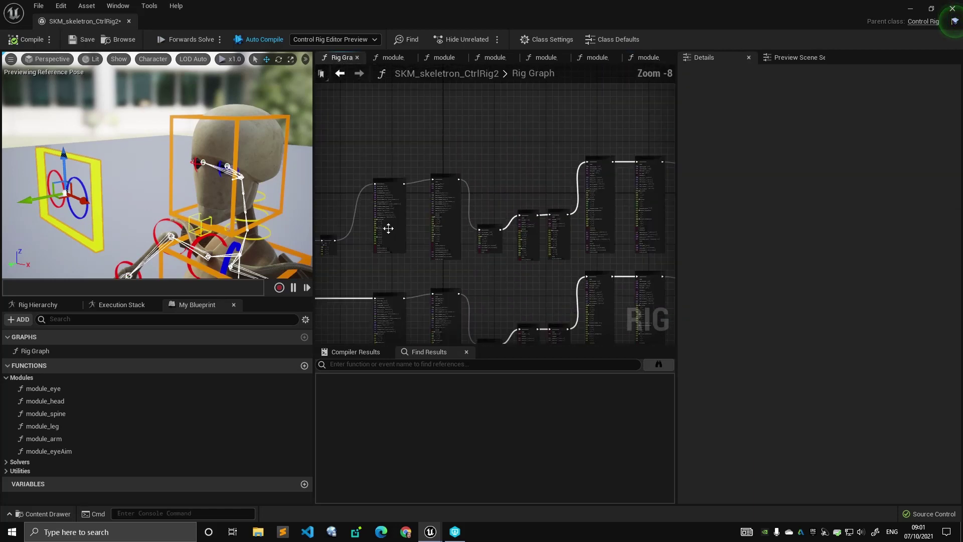
pyautogui.scroll(2, 368, 209)
pyautogui.moveTo(567, 302); pyautogui.dragTo(429, 165, button='right')
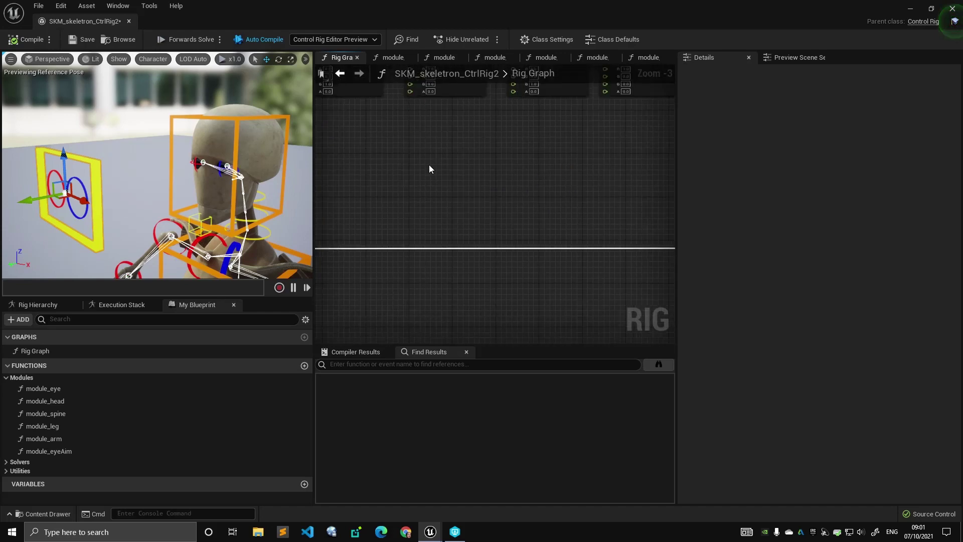
pyautogui.scroll(-5, 429, 165)
pyautogui.moveTo(637, 215); pyautogui.dragTo(471, 117, button='right')
pyautogui.scroll(5, 471, 116)
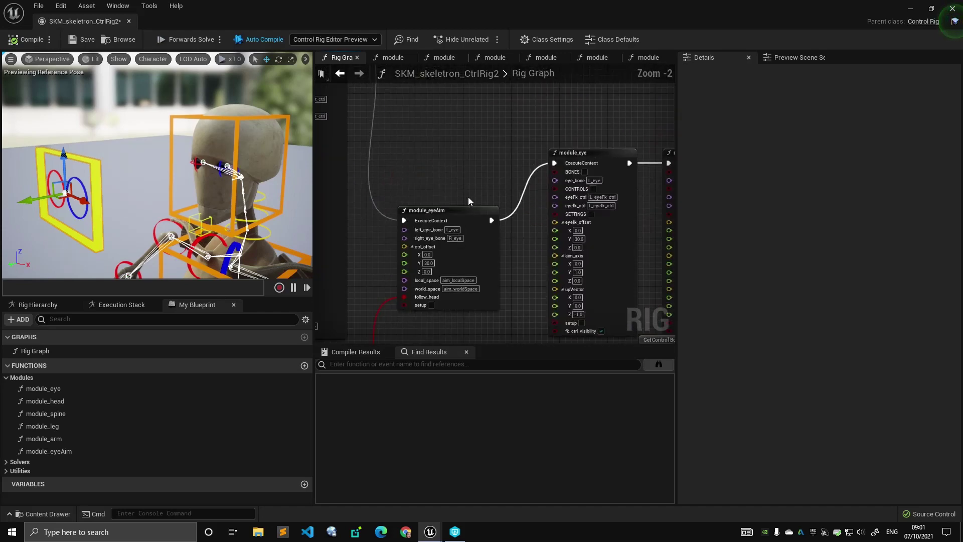
# Compare the module_eyeAim nodes in the Rig Graph and select the one that has setup enabled.
pyautogui.scroll(3, 487, 186)
pyautogui.scroll(-5, 494, 207)
pyautogui.moveTo(493, 207); pyautogui.dragTo(516, 248, button='right')
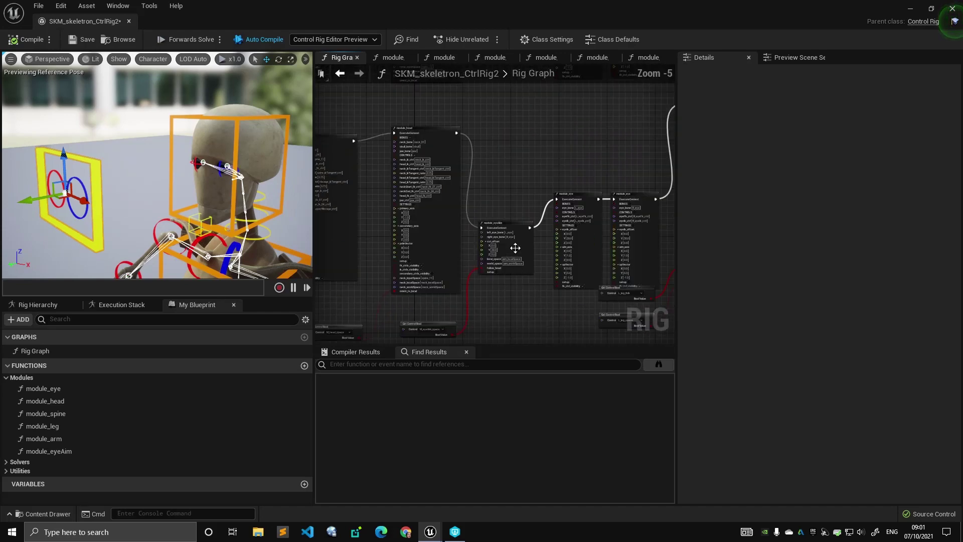
pyautogui.moveTo(509, 341); pyautogui.dragTo(504, 308, button='right')
pyautogui.moveTo(505, 264); pyautogui.dragTo(482, 298, button='right')
pyautogui.scroll(4, 481, 298)
pyautogui.click(497, 187)
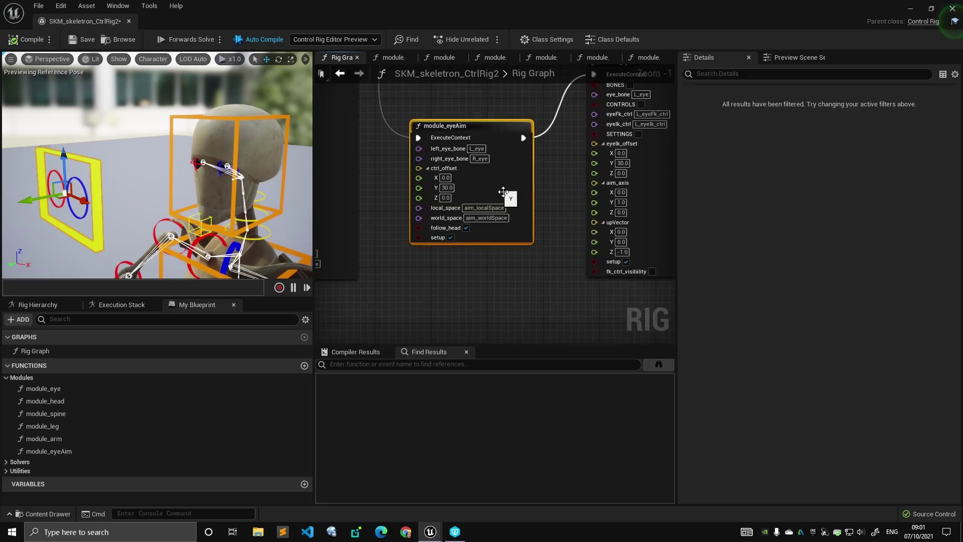
# Open the module_eyeAim function graph and follow its execution through the Sequence node to the "Setup mode?" branch.
pyautogui.doubleClick(465, 125)
pyautogui.moveTo(391, 149); pyautogui.dragTo(609, 152, button='right')
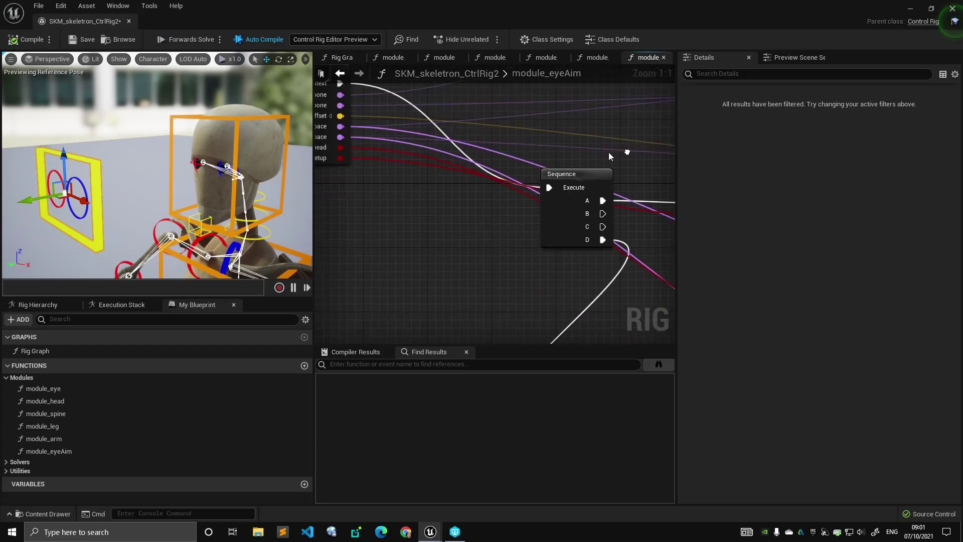
pyautogui.scroll(-4, 577, 156)
pyautogui.moveTo(442, 171); pyautogui.dragTo(432, 221, button='right')
pyautogui.scroll(3, 432, 220)
pyautogui.moveTo(505, 225); pyautogui.dragTo(316, 180, button='right')
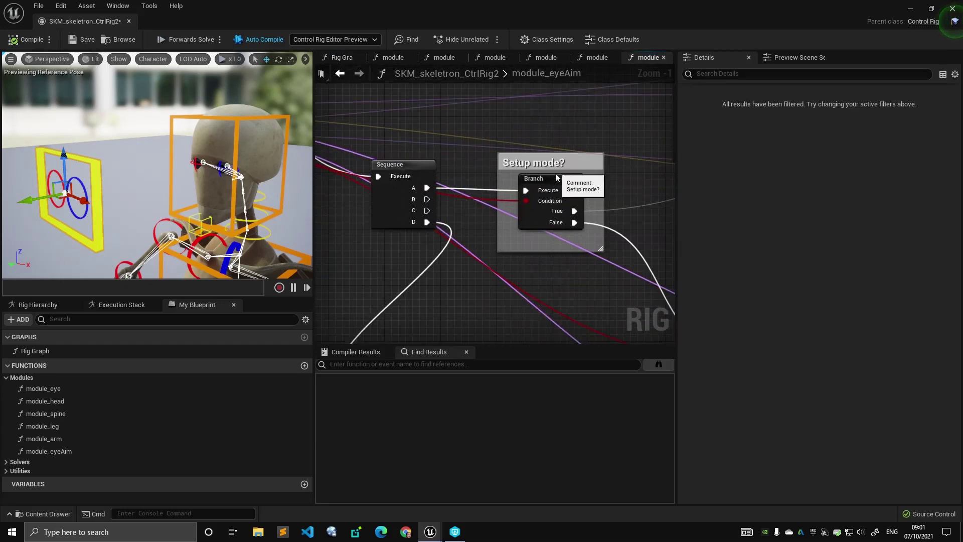
pyautogui.moveTo(556, 141); pyautogui.dragTo(407, 166, button='right')
pyautogui.moveTo(481, 186); pyautogui.dragTo(432, 230, button='right')
pyautogui.scroll(-3, 431, 218)
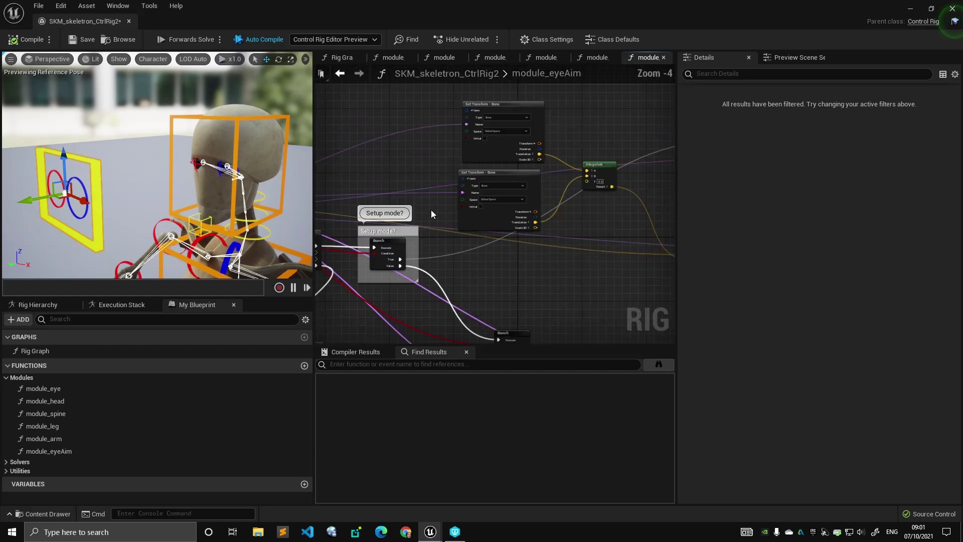
# Examine the two Get Transform - Bone nodes and the T ratio of the Interpolate node they feed.
pyautogui.moveTo(518, 250); pyautogui.dragTo(480, 219, button='right')
pyautogui.moveTo(544, 180); pyautogui.dragTo(542, 261, button='right')
pyautogui.scroll(2, 484, 244)
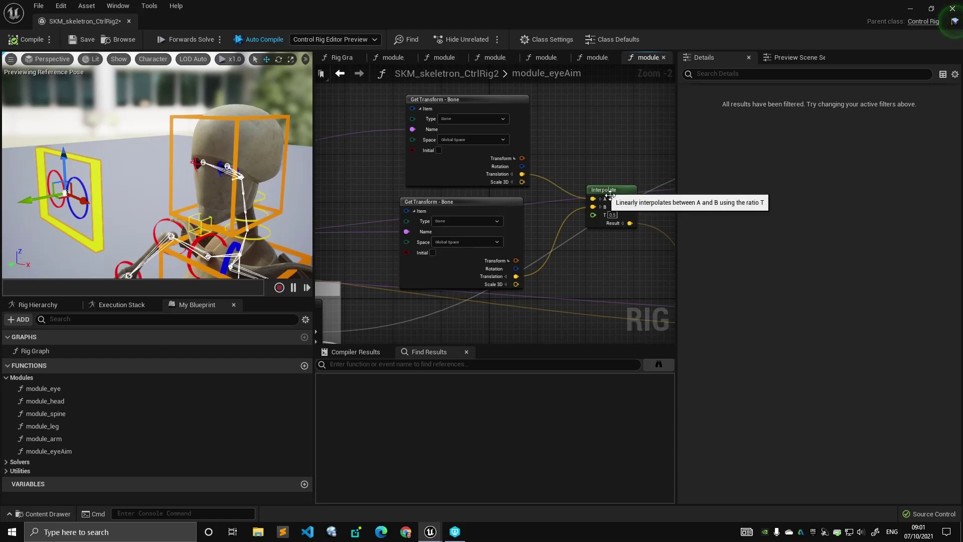
pyautogui.moveTo(604, 192); pyautogui.dragTo(598, 205)
pyautogui.moveTo(450, 164)
pyautogui.mouseDown()
pyautogui.moveTo(443, 152)
pyautogui.moveTo(455, 152)
pyautogui.moveTo(445, 159)
pyautogui.mouseUp()
pyautogui.moveTo(457, 206)
pyautogui.mouseDown()
pyautogui.moveTo(448, 206)
pyautogui.moveTo(466, 205)
pyautogui.mouseUp()
pyautogui.moveTo(438, 194); pyautogui.dragTo(336, 196, button='right')
pyautogui.moveTo(523, 228); pyautogui.dragTo(499, 223)
pyautogui.scroll(2, 517, 210)
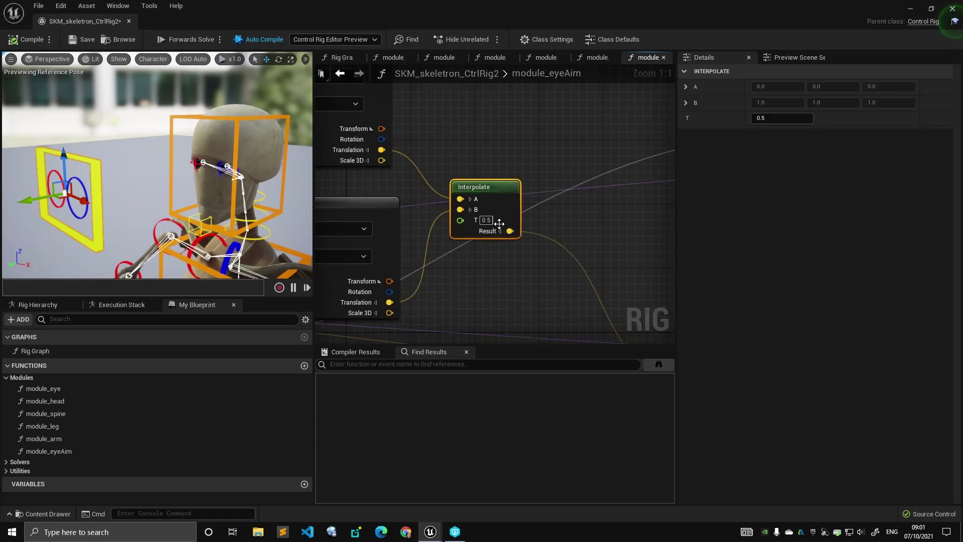
pyautogui.click(491, 221)
# Trace the connections from the Entry node forward to the Add node that follows Interpolate, and select Add.
pyautogui.scroll(-3, 396, 209)
pyautogui.moveTo(348, 209); pyautogui.dragTo(646, 186, button='right')
pyautogui.scroll(-1, 474, 206)
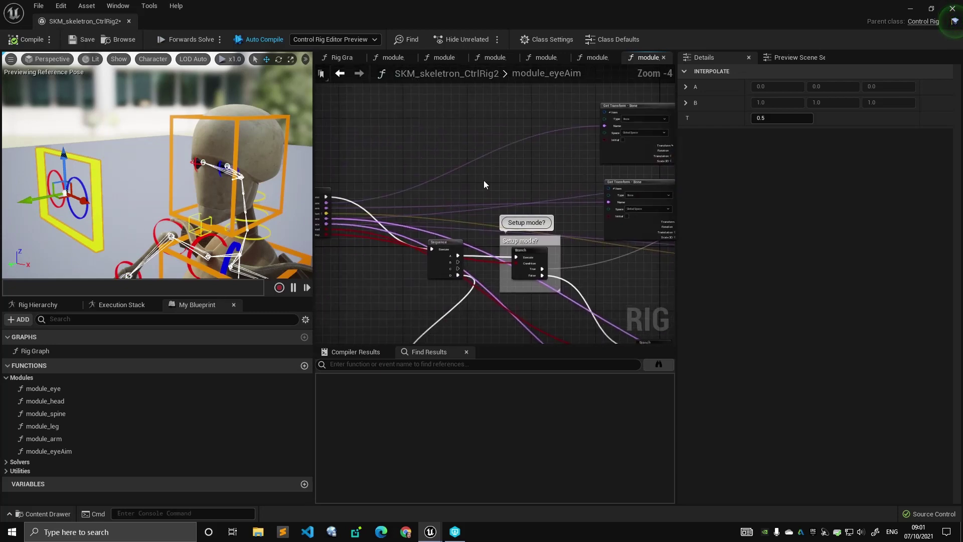
pyautogui.scroll(4, 389, 232)
pyautogui.moveTo(390, 232); pyautogui.dragTo(361, 187, button='right')
pyautogui.scroll(-4, 592, 181)
pyautogui.moveTo(635, 175); pyautogui.dragTo(341, 181, button='right')
pyautogui.click(549, 142)
pyautogui.click(516, 242)
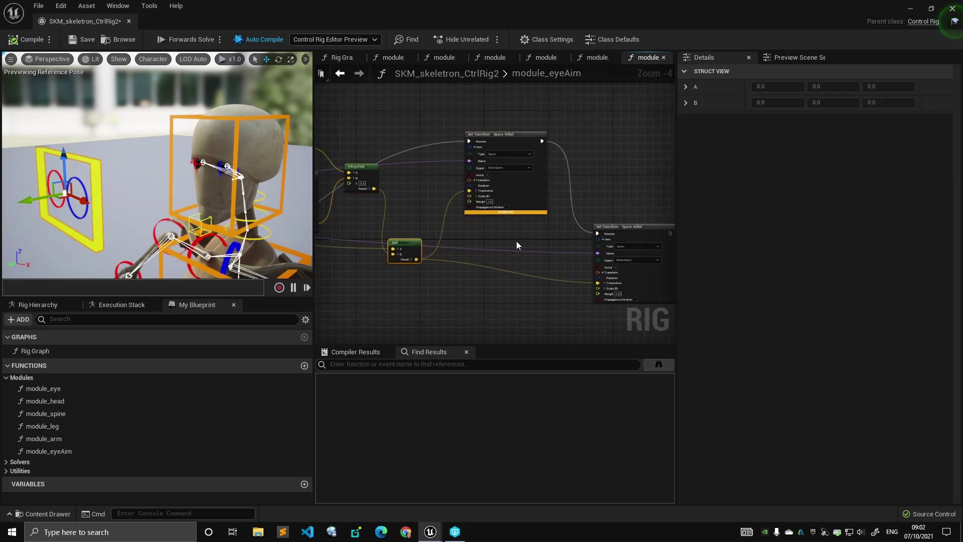
# Examine the two chained Set Transform - Space Initial nodes fed by the Add node.
pyautogui.click(592, 226)
pyautogui.scroll(3, 594, 184)
pyautogui.moveTo(593, 181); pyautogui.dragTo(583, 211, button='right')
pyautogui.click(455, 142)
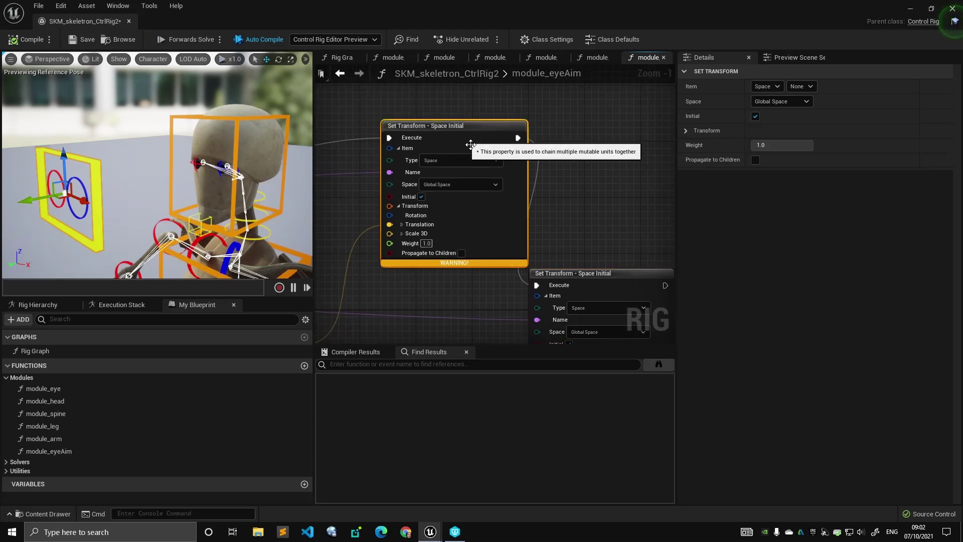
pyautogui.moveTo(613, 276); pyautogui.dragTo(641, 276)
pyautogui.scroll(-2, 622, 189)
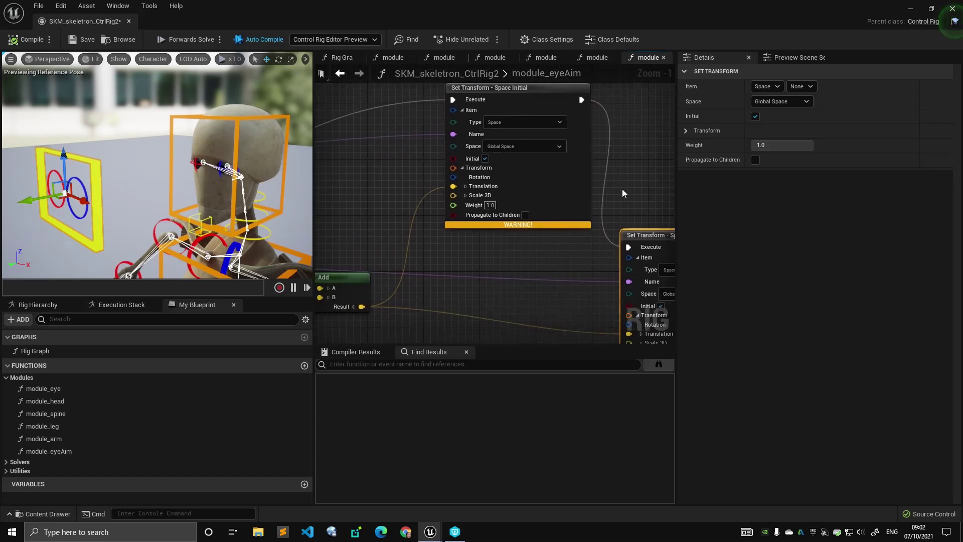
# Inspect the eye bones up close in the preview, relating them to the Get Transform and Interpolate nodes.
pyautogui.scroll(5, 213, 165)
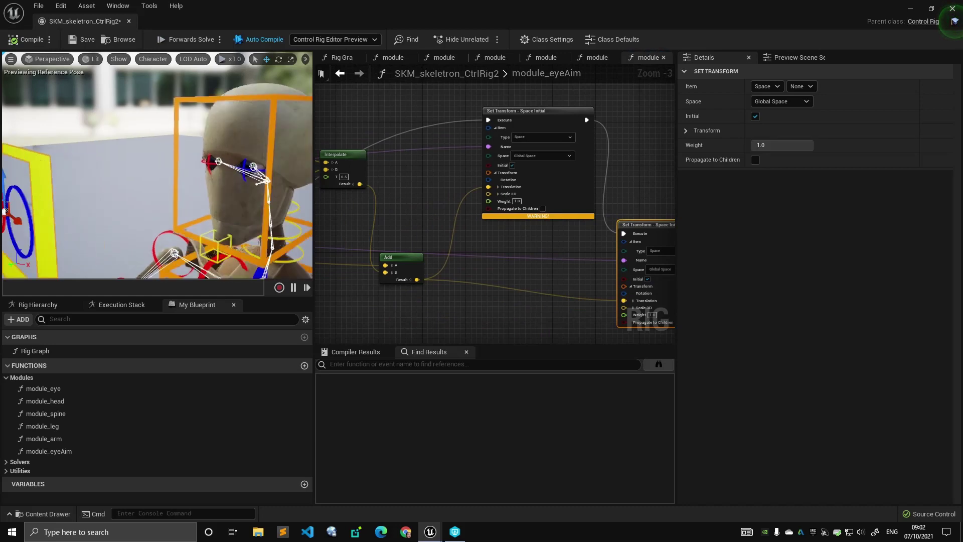
pyautogui.moveTo(213, 165); pyautogui.dragTo(250, 163, button='right')
pyautogui.moveTo(345, 190); pyautogui.dragTo(528, 189, button='right')
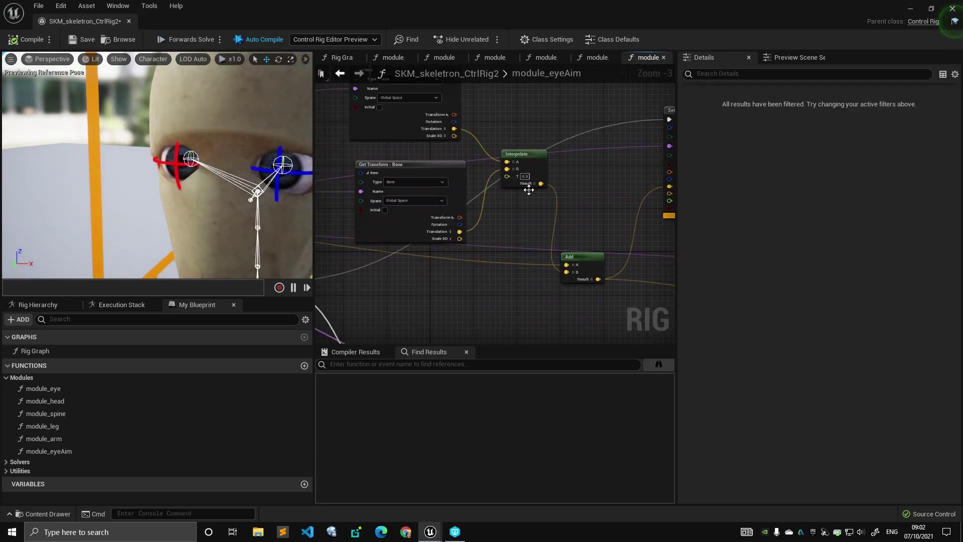
pyautogui.scroll(-4, 528, 189)
pyautogui.moveTo(383, 167); pyautogui.dragTo(416, 151, button='right')
pyautogui.scroll(3, 521, 167)
pyautogui.scroll(-2, 522, 165)
pyautogui.scroll(-7, 208, 160)
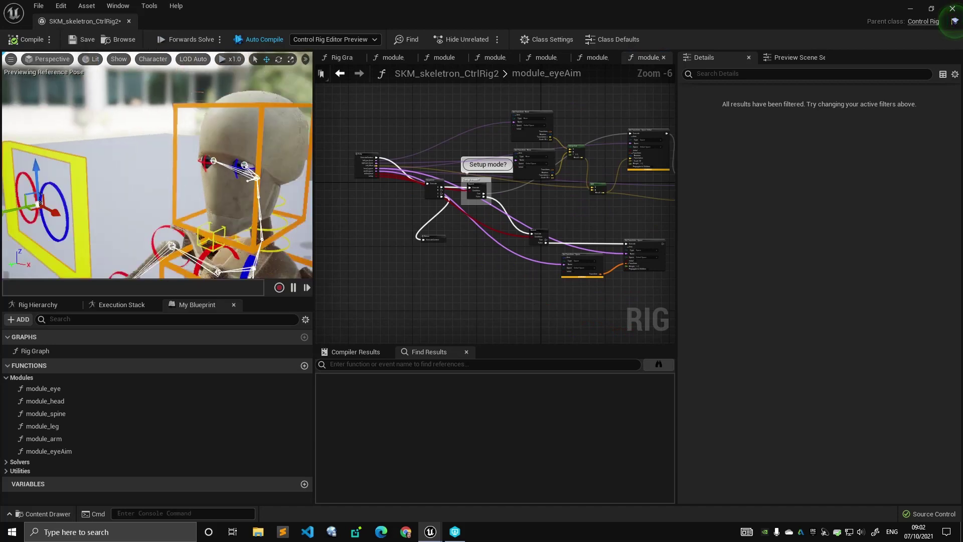
# Select the yellow M_aim_ctrl control in front of the head in the preview viewport.
pyautogui.click(165, 160)
pyautogui.moveTo(208, 160); pyautogui.dragTo(156, 164, button='right')
pyautogui.scroll(3, 174, 158)
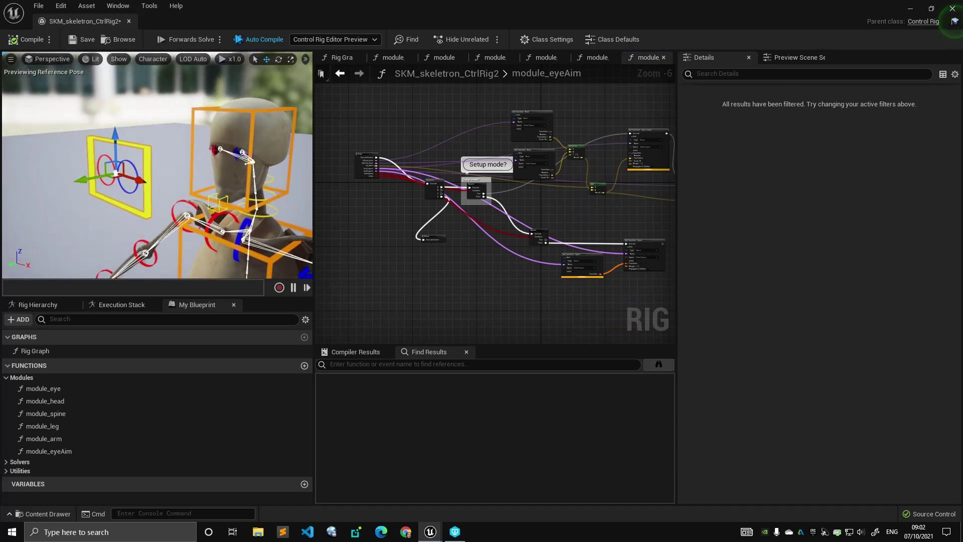
pyautogui.click(136, 173)
pyautogui.click(117, 160)
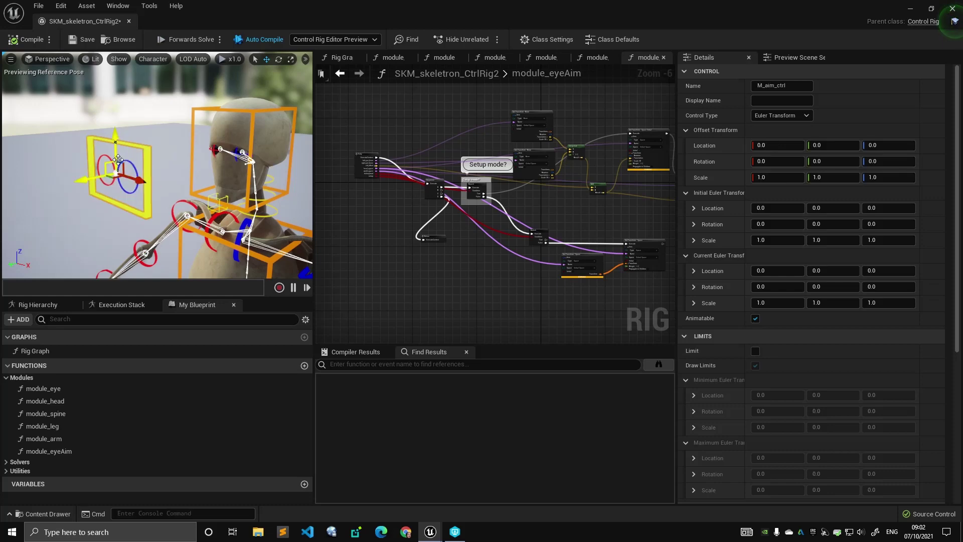
# Review the Interpolate node between the two Get Transform - Bone nodes and the Add node, selecting it.
pyautogui.moveTo(425, 125); pyautogui.dragTo(356, 123, button='right')
pyautogui.scroll(4, 517, 161)
pyautogui.moveTo(506, 145); pyautogui.dragTo(580, 236, button='right')
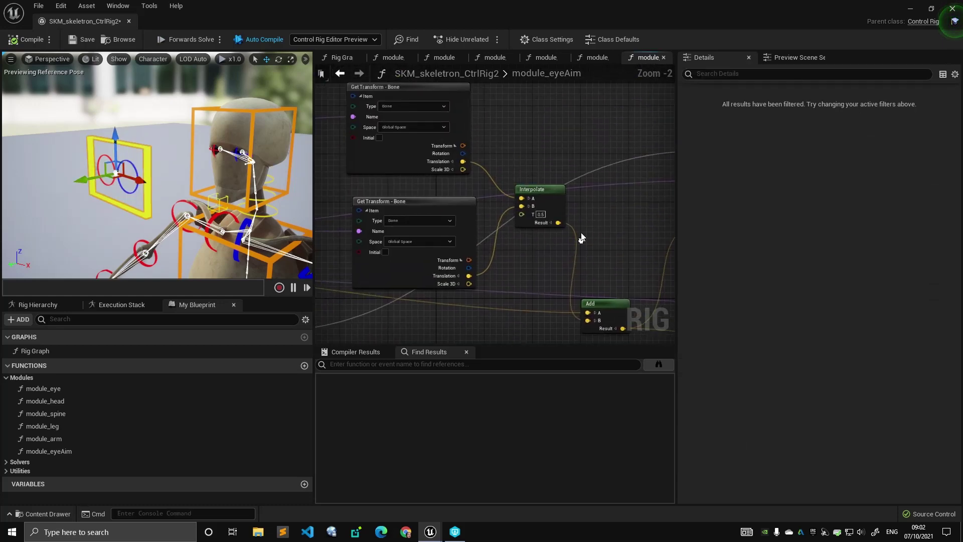
pyautogui.scroll(-1, 577, 235)
pyautogui.moveTo(551, 201); pyautogui.dragTo(552, 206)
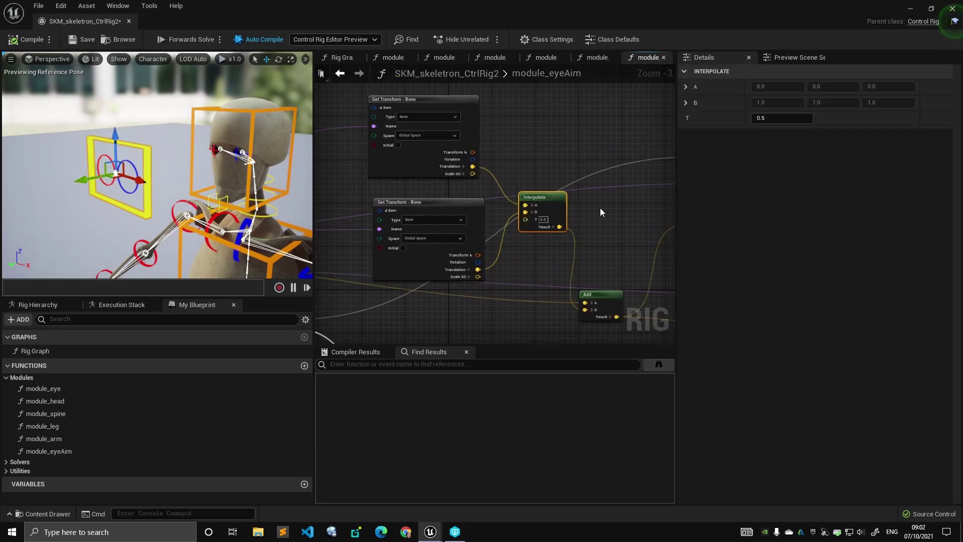
# Try shifting the two Set Transform - Space Initial nodes slightly, and undo the last node move.
pyautogui.moveTo(599, 208); pyautogui.dragTo(321, 205, button='right')
pyautogui.click(481, 159)
pyautogui.moveTo(601, 234); pyautogui.dragTo(516, 173, button='right')
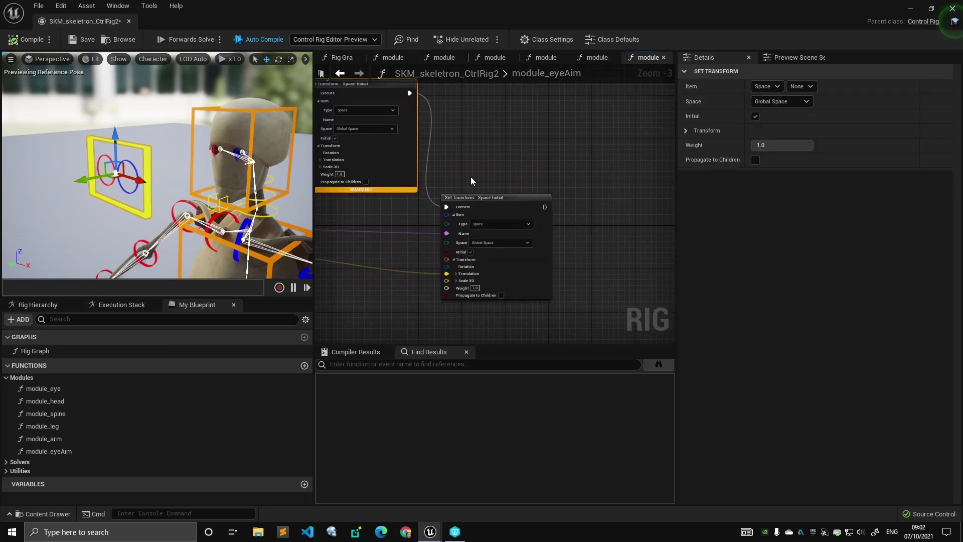
pyautogui.scroll(2, 479, 156)
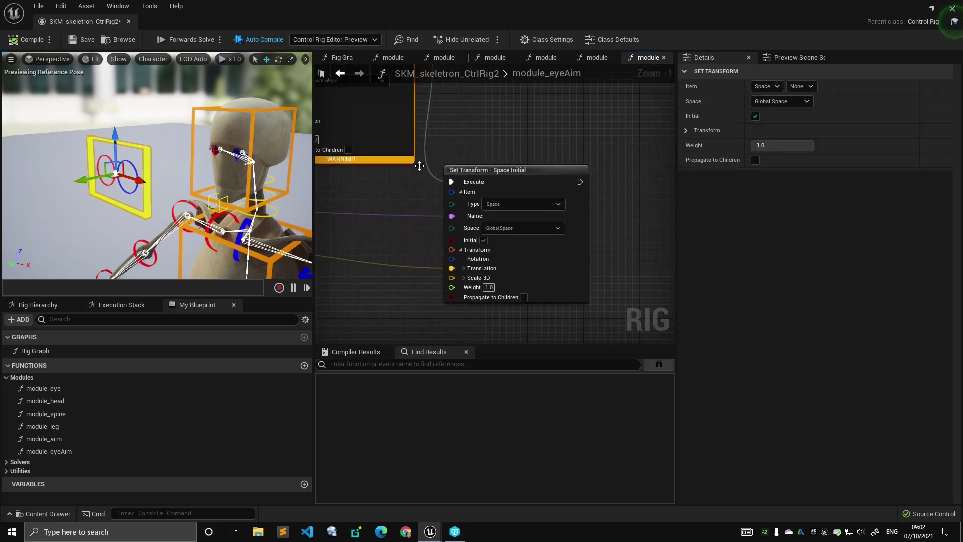
pyautogui.moveTo(502, 171); pyautogui.dragTo(531, 173)
pyautogui.moveTo(527, 161); pyautogui.dragTo(578, 333, button='right')
pyautogui.moveTo(427, 200); pyautogui.dragTo(449, 200)
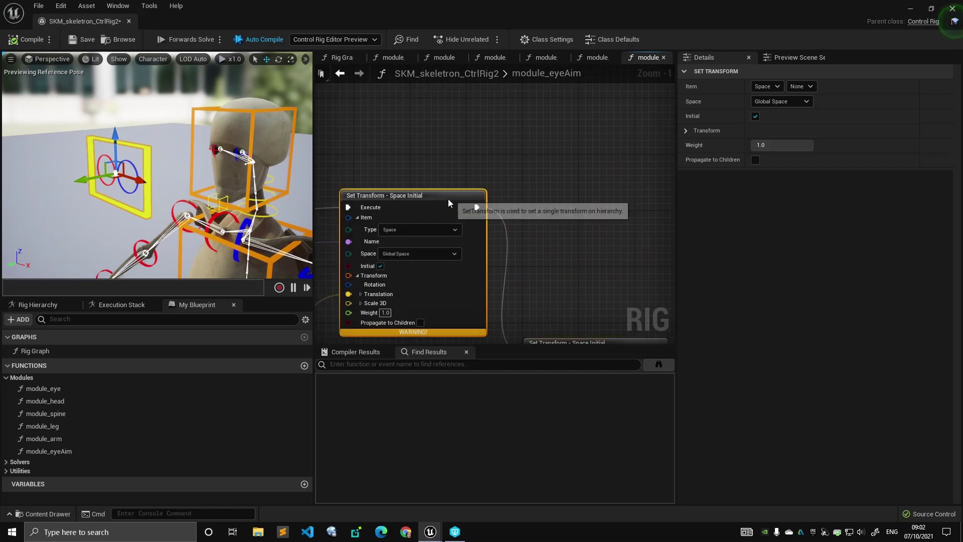
pyautogui.hotkey('ctrl', 'z')
# Trace the wires feeding both Set Transform - Space Initial nodes, undo another node move, and select the second node.
pyautogui.scroll(-3, 475, 200)
pyautogui.moveTo(475, 200); pyautogui.dragTo(577, 156, button='right')
pyautogui.moveTo(398, 146); pyautogui.dragTo(482, 109, button='right')
pyautogui.scroll(2, 482, 108)
pyautogui.moveTo(540, 122); pyautogui.dragTo(430, 89, button='right')
pyautogui.moveTo(451, 197); pyautogui.dragTo(323, 199, button='right')
pyautogui.hotkey('ctrl', 'z')
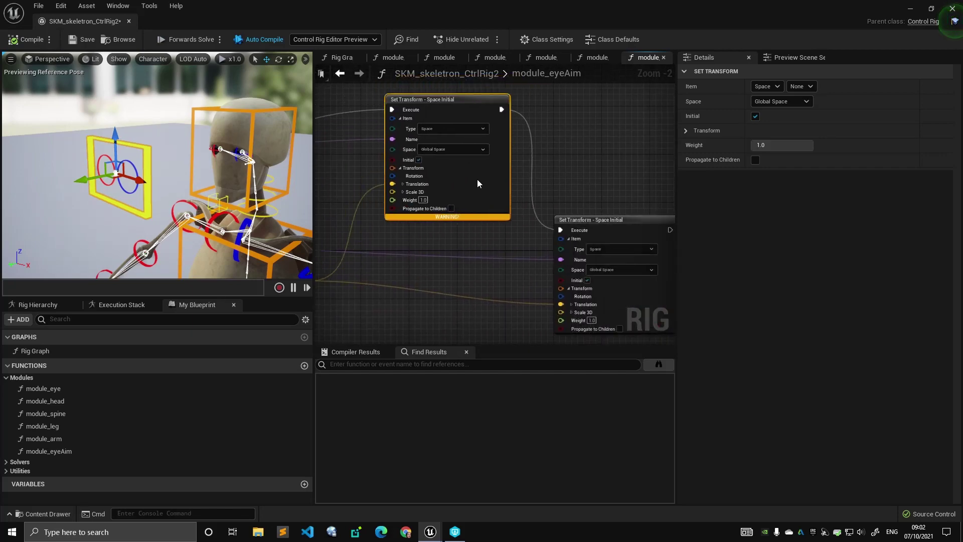
pyautogui.moveTo(477, 179); pyautogui.dragTo(483, 173)
pyautogui.click(591, 219)
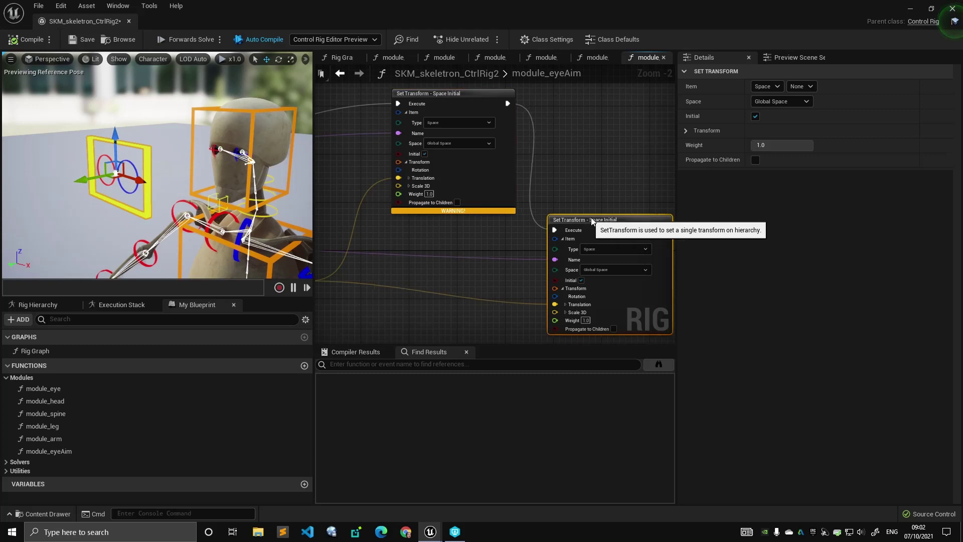
# Inspect aim_localSpace and aim_worldSpace in the rig hierarchy, and reselect the first Set Transform - Space Initial node.
pyautogui.click(53, 304)
pyautogui.click(135, 409)
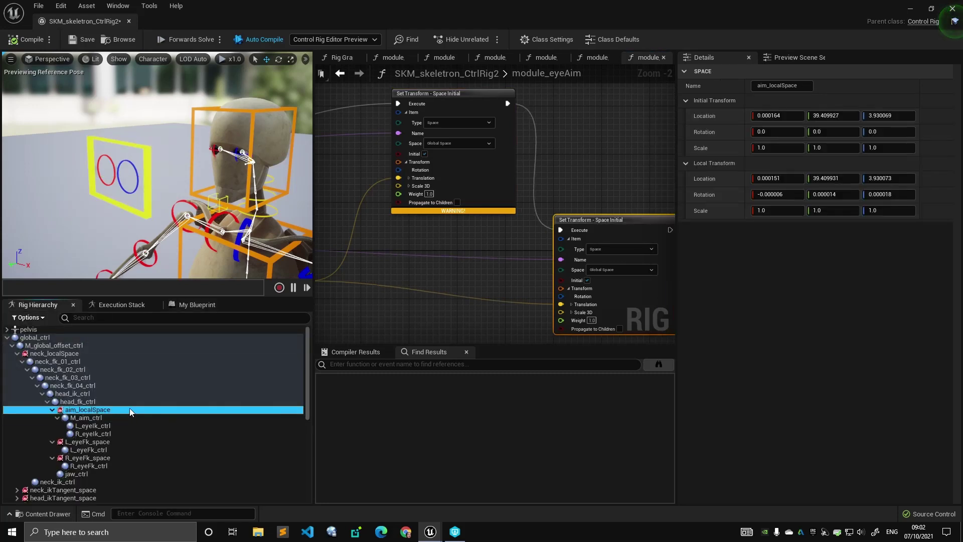
pyautogui.scroll(-13, 130, 411)
pyautogui.click(74, 492)
pyautogui.scroll(8, 137, 452)
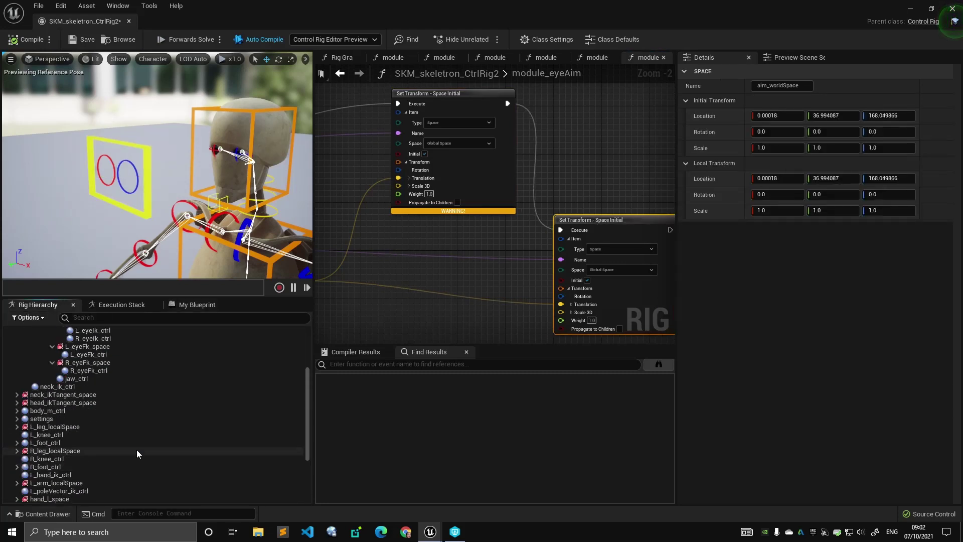
pyautogui.scroll(6, 137, 450)
pyautogui.moveTo(494, 184); pyautogui.dragTo(474, 184)
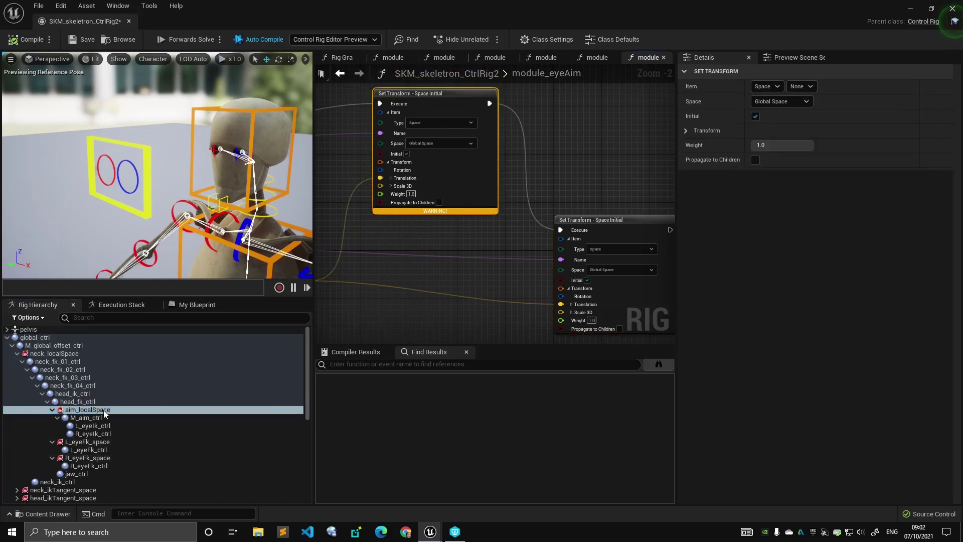
# Nudge the second Set Transform - Space Initial node and select aim_localSpace in the rig hierarchy.
pyautogui.moveTo(614, 248); pyautogui.dragTo(620, 236)
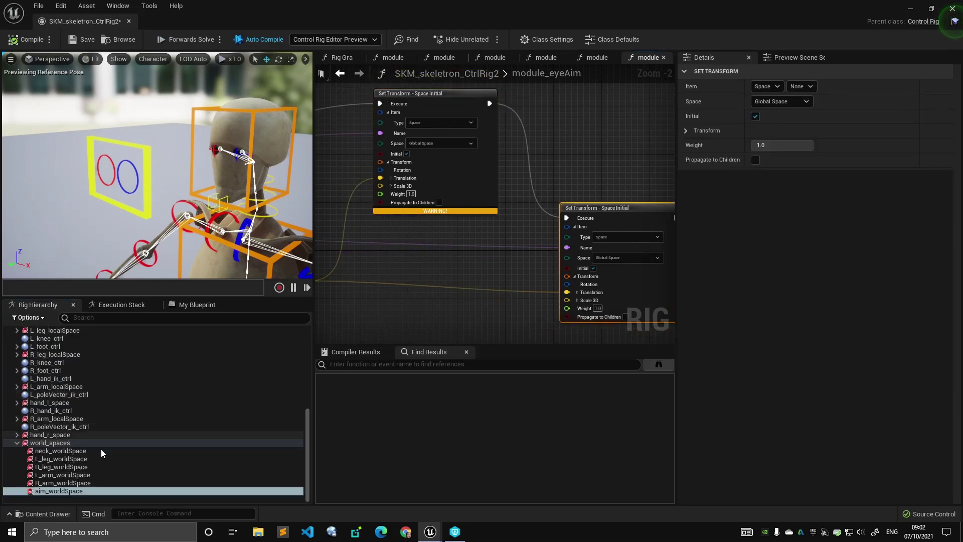
pyautogui.moveTo(407, 250); pyautogui.dragTo(515, 238, button='right')
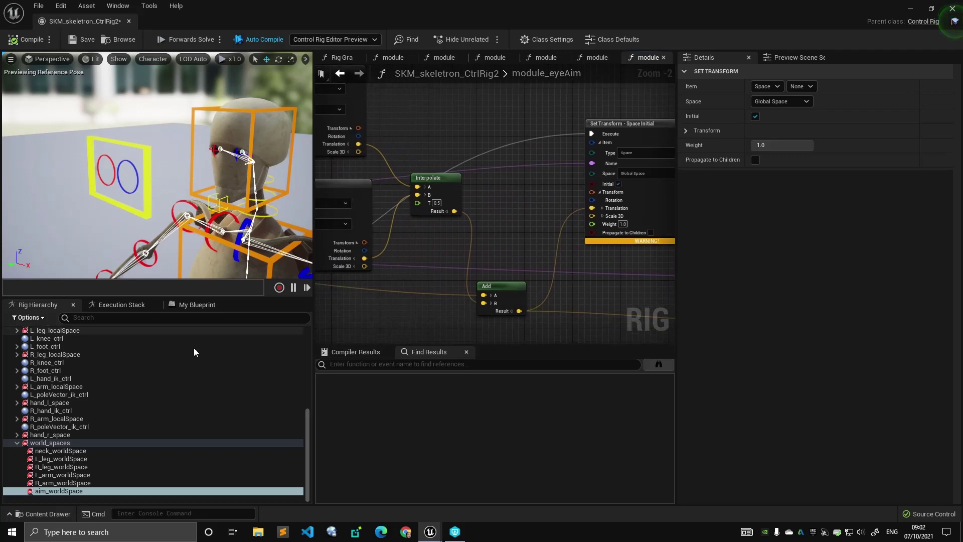
pyautogui.scroll(8, 89, 401)
pyautogui.click(99, 393)
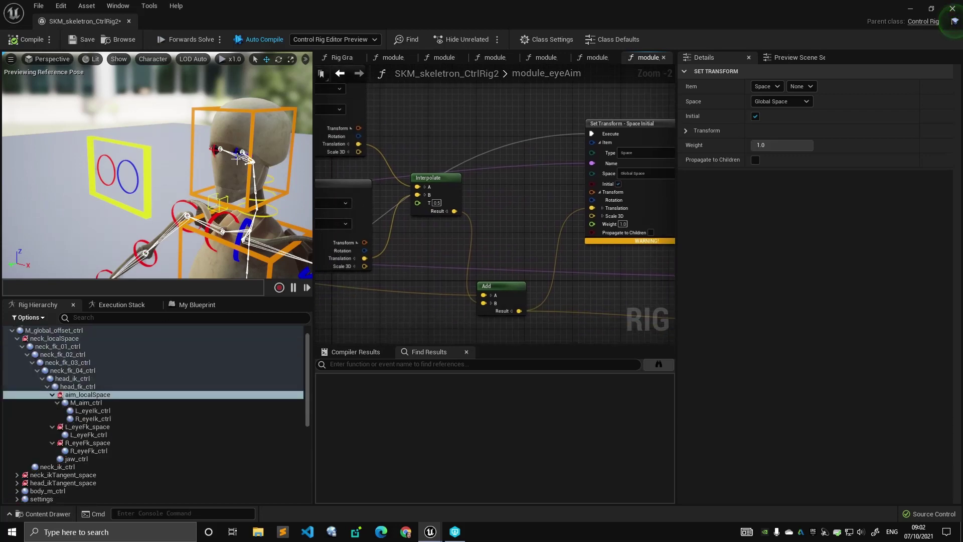
# Reposition the Interpolate and Add nodes slightly within module_eyeAim's setup branch.
pyautogui.click(438, 187)
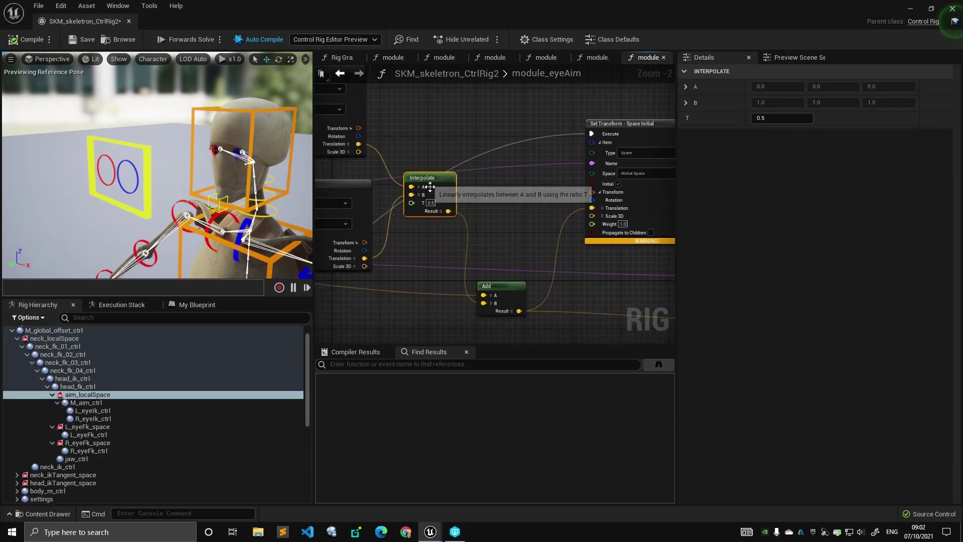
pyautogui.moveTo(342, 140); pyautogui.dragTo(423, 152, button='right')
pyautogui.moveTo(523, 263); pyautogui.dragTo(434, 225, button='right')
pyautogui.scroll(2, 435, 226)
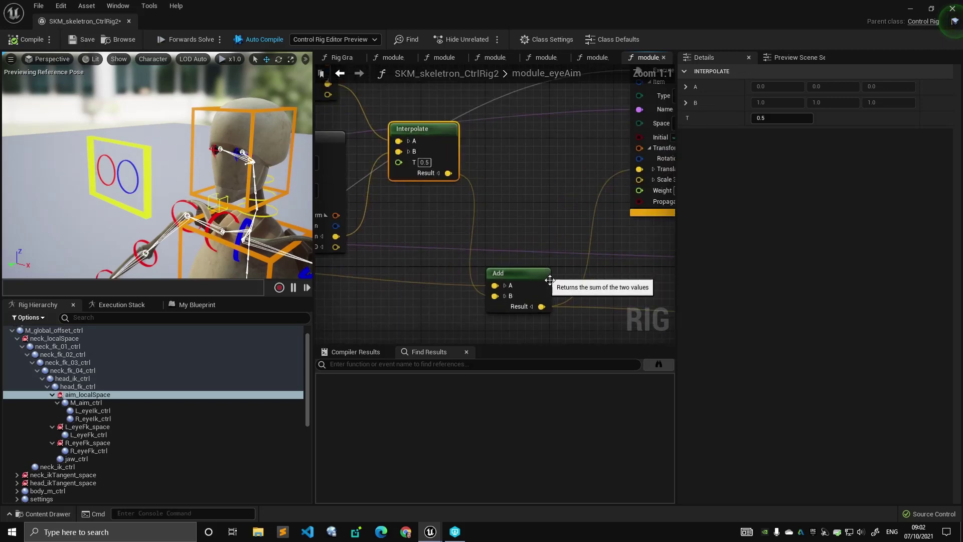
pyautogui.moveTo(545, 275); pyautogui.dragTo(528, 220)
# Trace the wires from the Add node back to the inputs on module_eyeAim's Entry node.
pyautogui.moveTo(492, 181); pyautogui.dragTo(553, 256, button='right')
pyautogui.moveTo(401, 178); pyautogui.dragTo(586, 150, button='right')
pyautogui.scroll(-5, 413, 192)
pyautogui.scroll(5, 462, 163)
pyautogui.moveTo(486, 172); pyautogui.dragTo(459, 127, button='right')
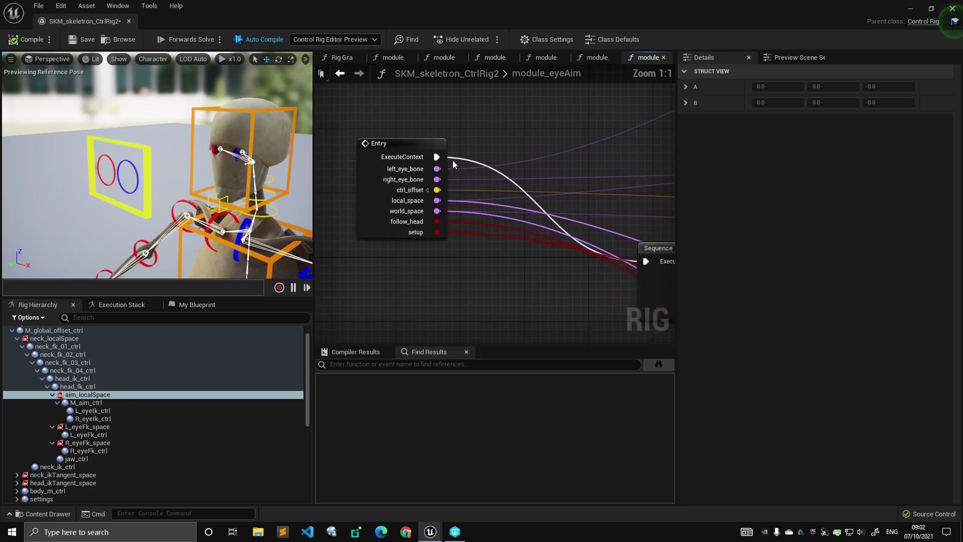
# Return to the main Rig Graph and move the module_eyeAim node closer to the first module_eye node.
pyautogui.click(329, 60)
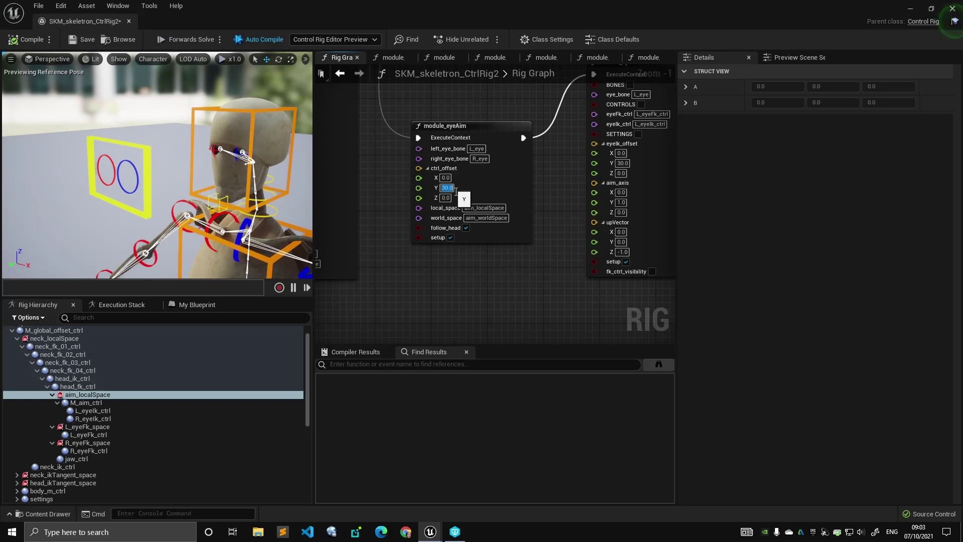
pyautogui.keyDown('alt'); pyautogui.moveTo(214, 143); pyautogui.dragTo(135, 142); pyautogui.keyUp('alt')
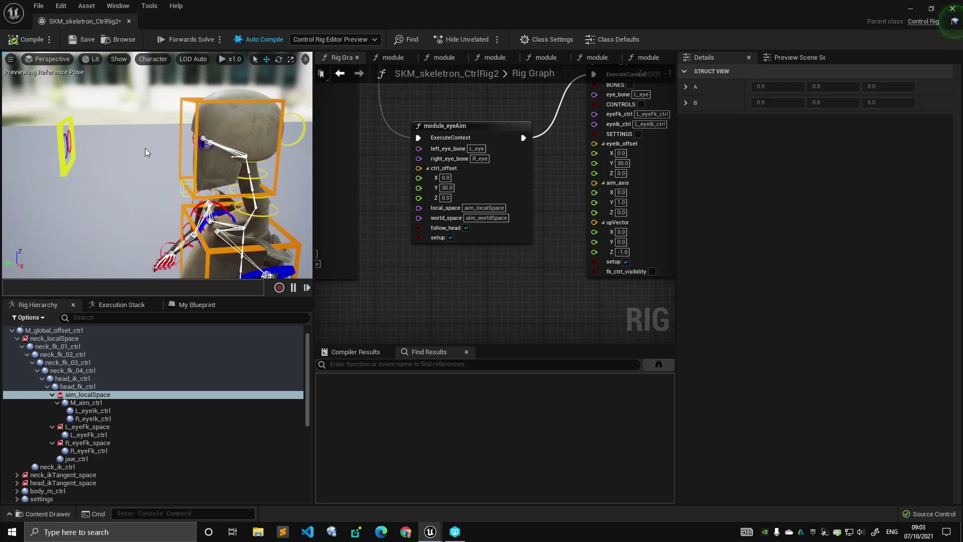
pyautogui.moveTo(571, 170); pyautogui.dragTo(478, 225, button='right')
pyautogui.moveTo(380, 179); pyautogui.dragTo(420, 130)
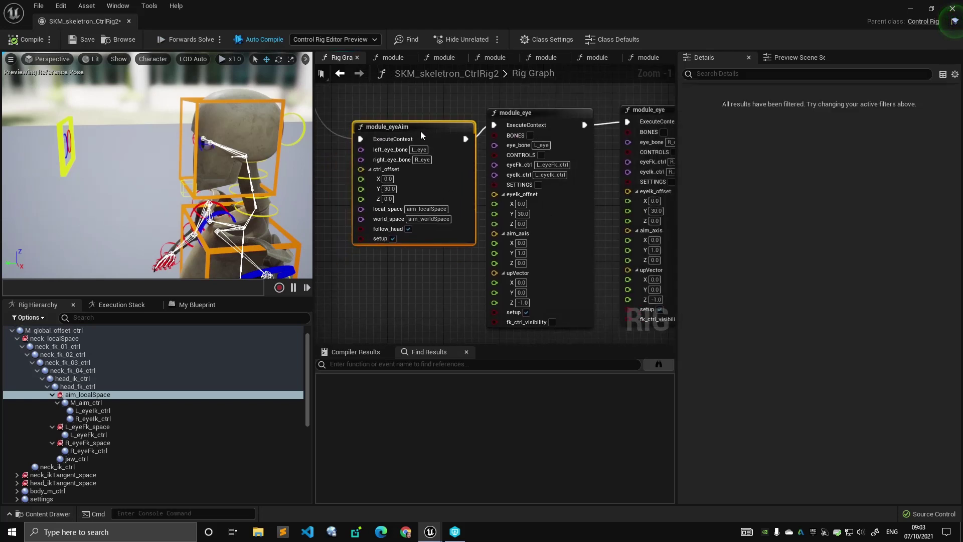
pyautogui.scroll(1, 502, 211)
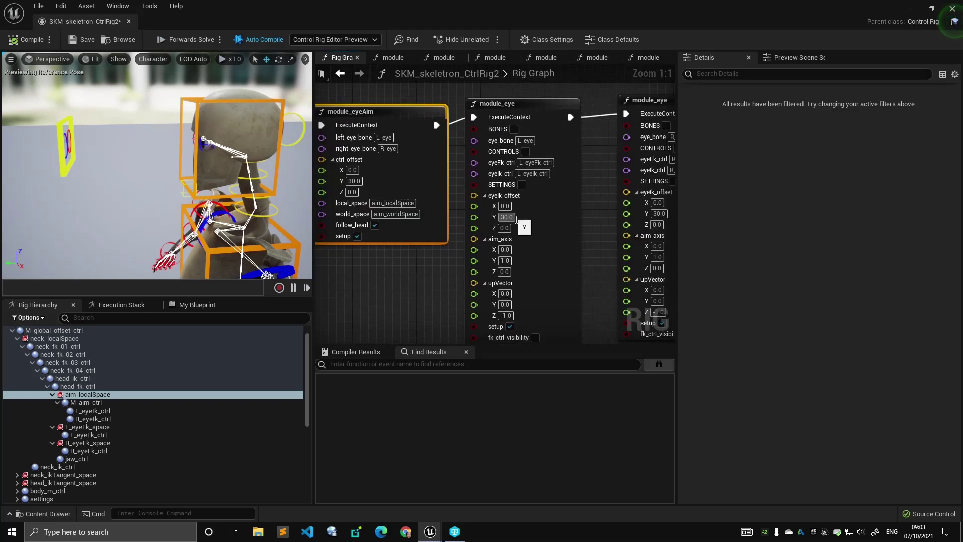
# Compare module_eyeAim's ctrl_offset Y with the first module_eye's eyeIk_offset Y, and check M_aim_ctrl's position in front of the face.
pyautogui.click(358, 182)
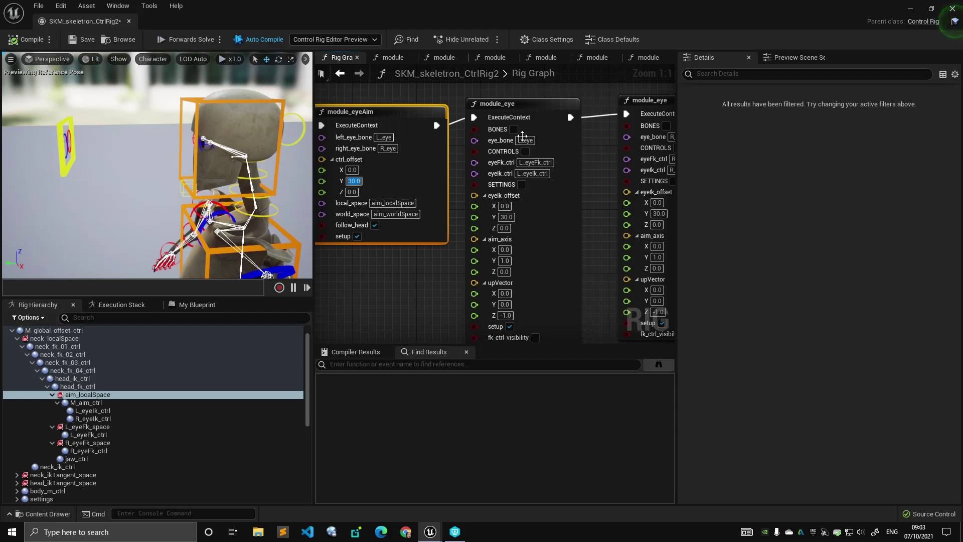
pyautogui.click(507, 216)
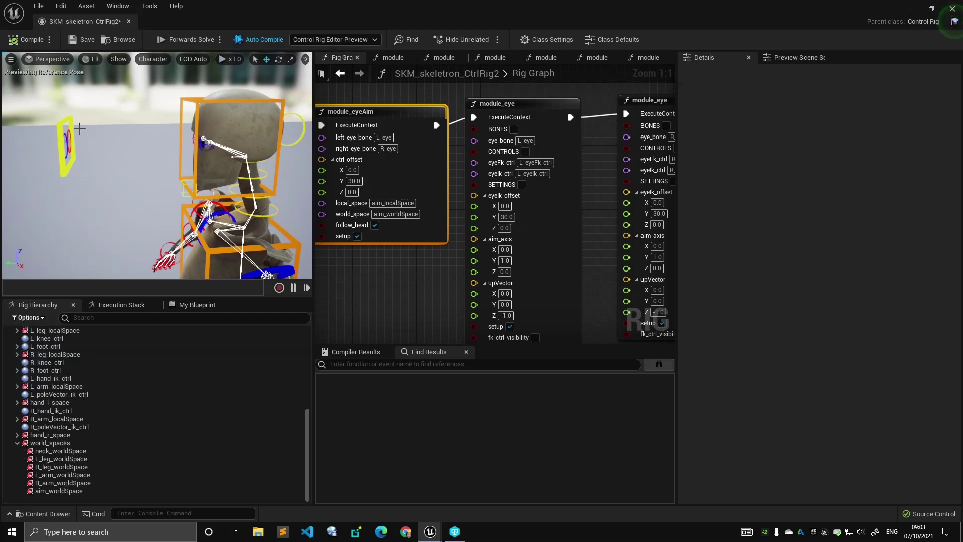
pyautogui.click(74, 126)
pyautogui.click(361, 183)
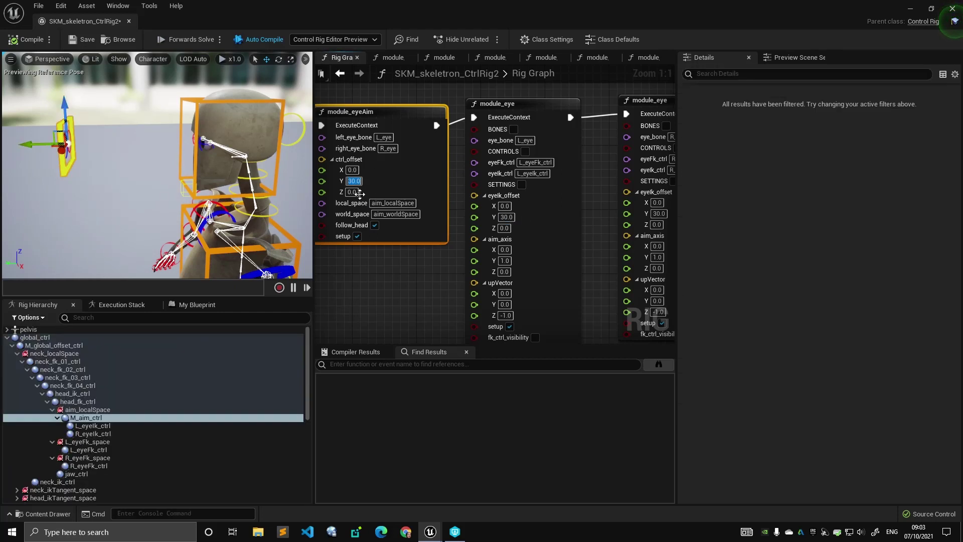
pyautogui.click(365, 181)
pyautogui.click(359, 182)
pyautogui.click(155, 195)
pyautogui.moveTo(155, 196); pyautogui.dragTo(99, 161, button='right')
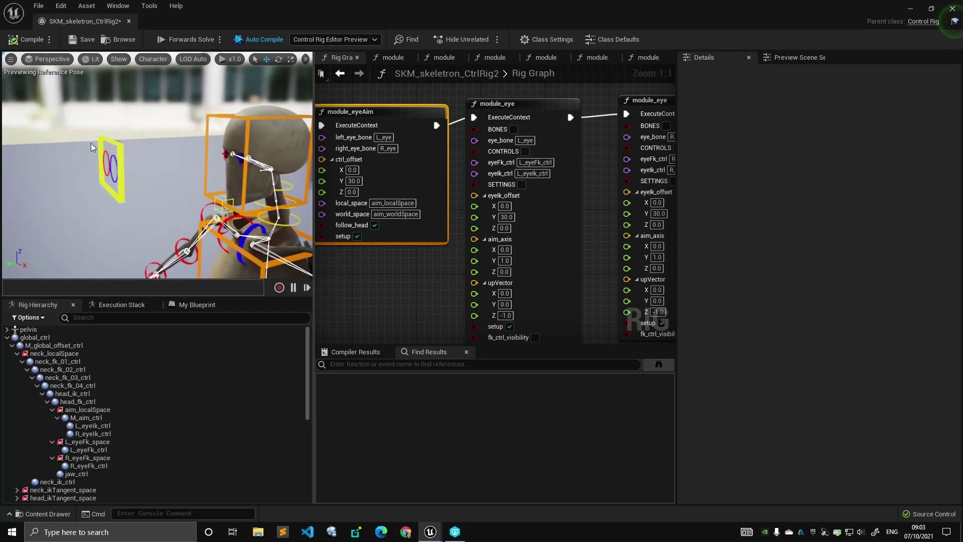
# Select M_aim_ctrl in the viewport and relate its distance from the head to module_eyeAim's ctrl_offset Y.
pyautogui.click(111, 154)
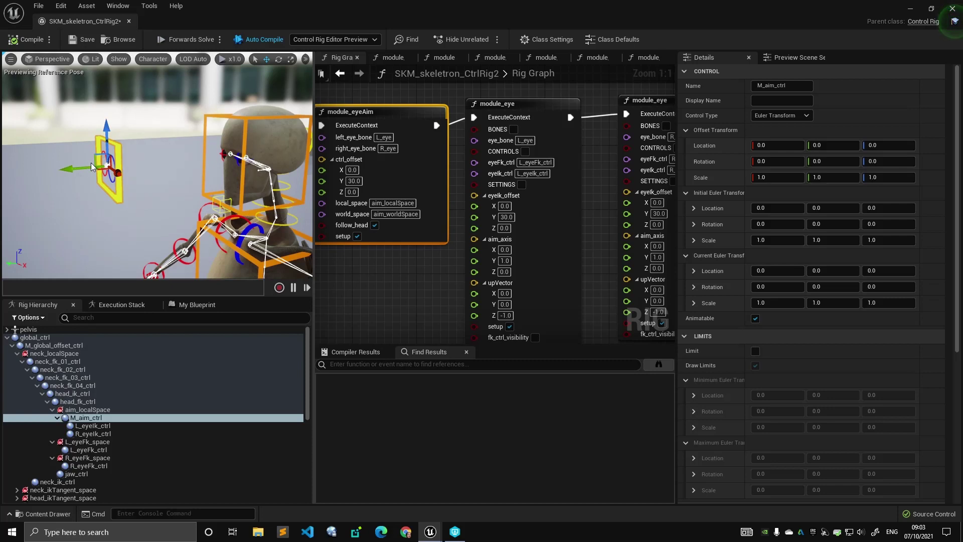
pyautogui.click(129, 158)
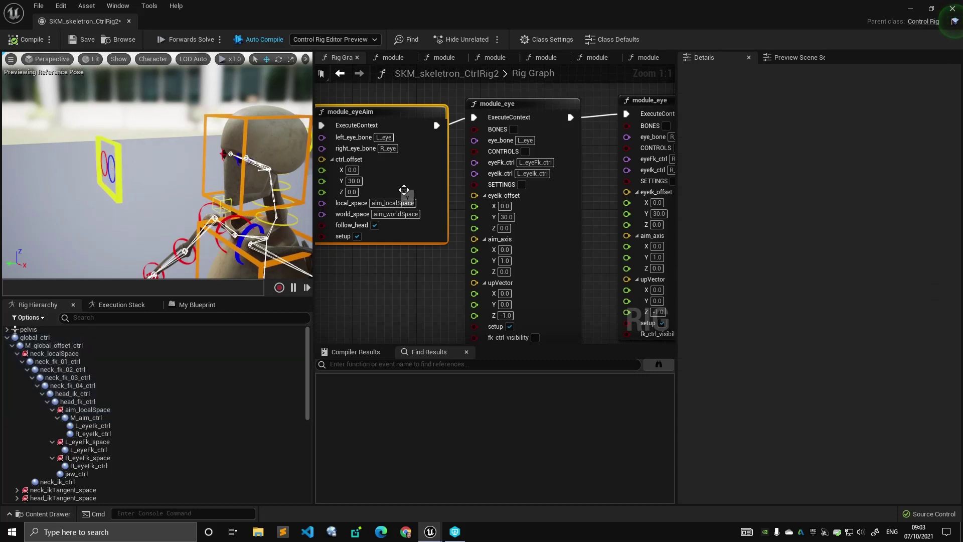
pyautogui.click(393, 188)
pyautogui.click(123, 152)
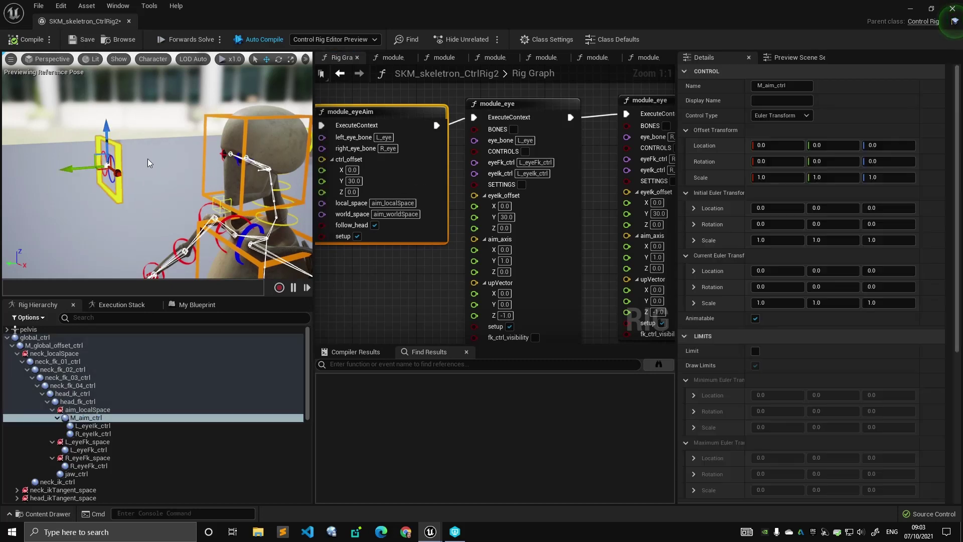
pyautogui.scroll(5, 148, 158)
pyautogui.moveTo(147, 159); pyautogui.dragTo(176, 160, button='right')
pyautogui.click(354, 182)
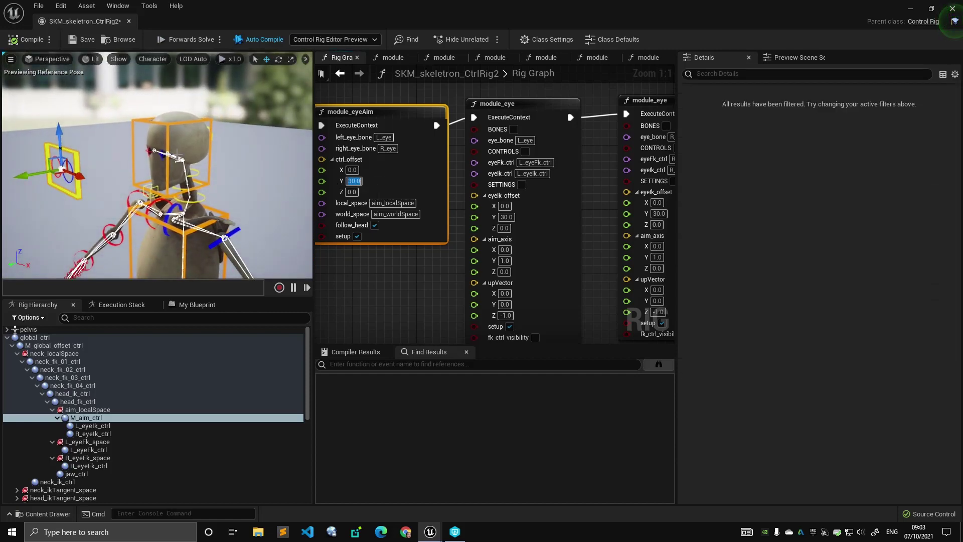
# Inspect L_eyeIk_ctrl inside the aim frame, and reselect the parent M_aim_ctrl.
pyautogui.click(87, 175)
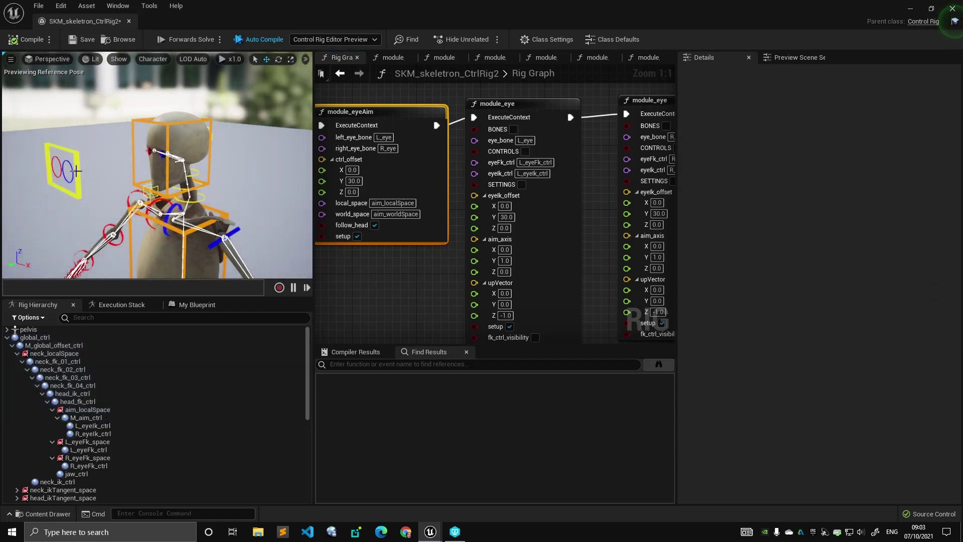
pyautogui.click(75, 171)
pyautogui.moveTo(121, 171); pyautogui.dragTo(91, 180, button='right')
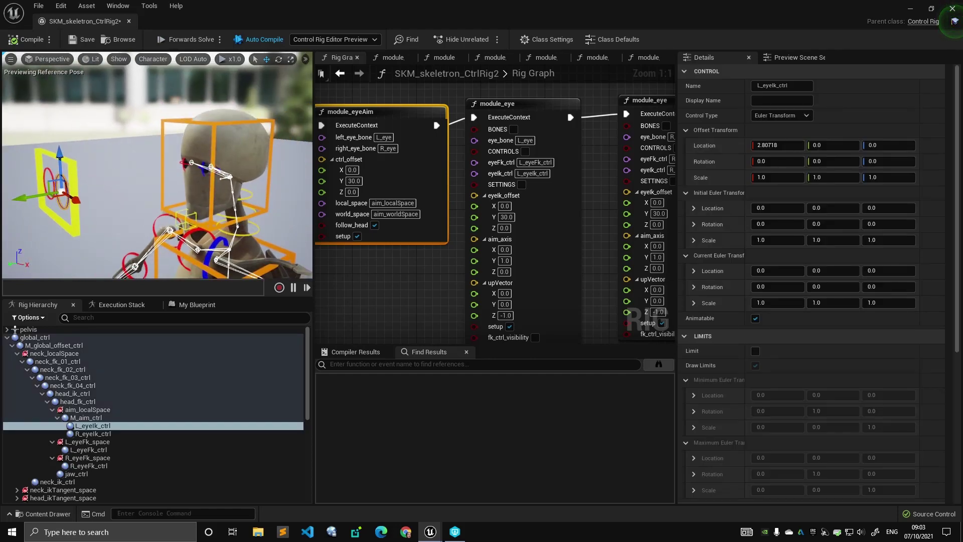
pyautogui.click(63, 159)
pyautogui.click(73, 191)
pyautogui.click(83, 171)
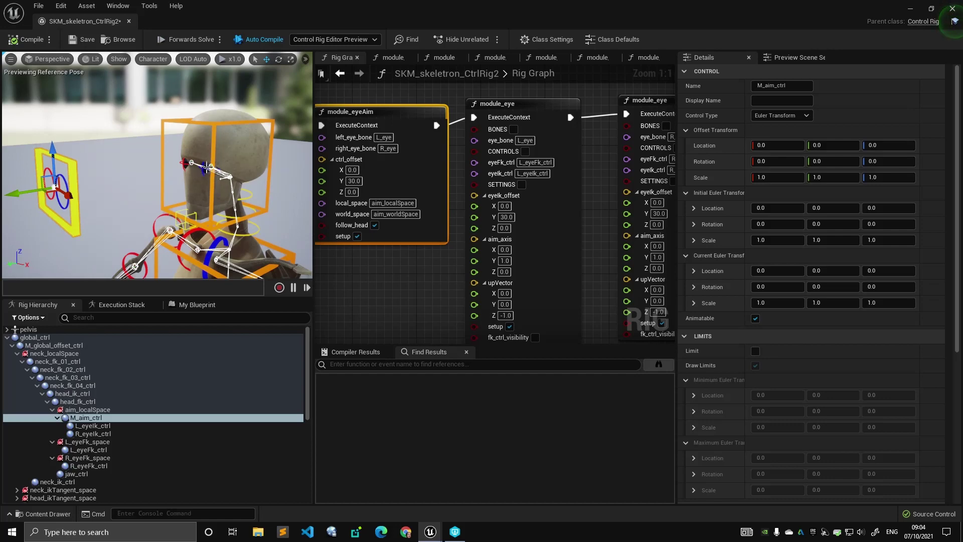
# Examine the eye aim control from the front and side of the head, and clear its selection.
pyautogui.click(93, 146)
pyautogui.click(72, 159)
pyautogui.keyDown('alt'); pyautogui.moveTo(71, 142); pyautogui.dragTo(176, 141); pyautogui.keyUp('alt')
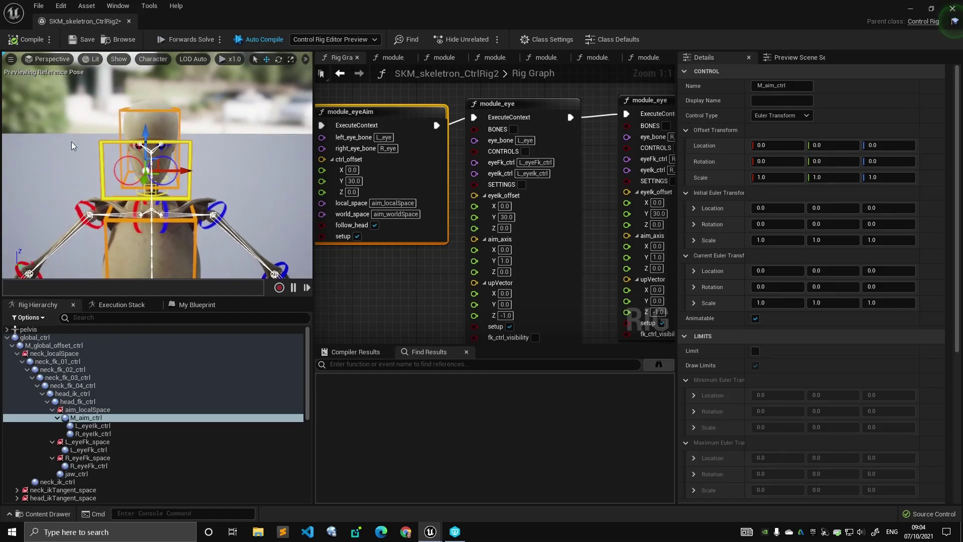
pyautogui.keyDown('alt'); pyautogui.moveTo(169, 182); pyautogui.dragTo(80, 180); pyautogui.keyUp('alt')
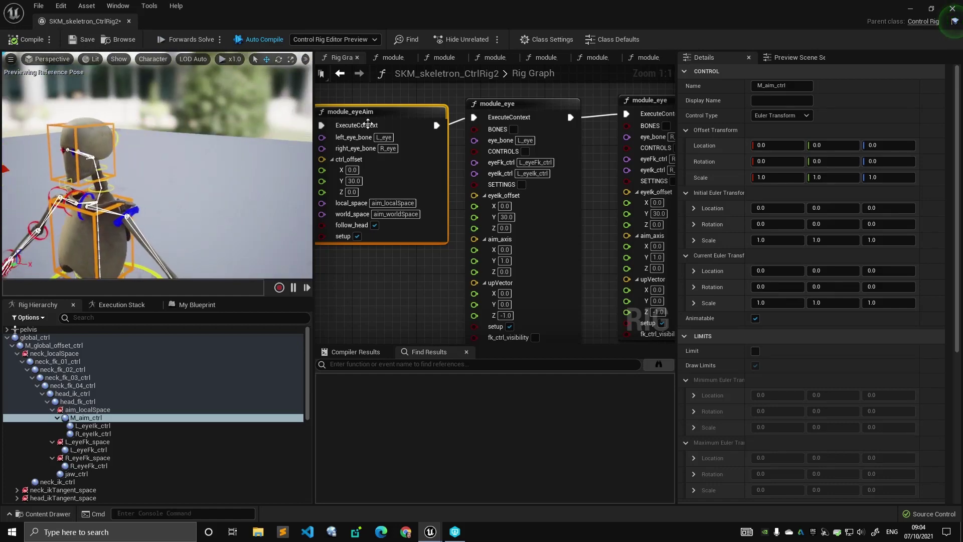
pyautogui.moveTo(377, 96); pyautogui.dragTo(387, 99, button='right')
pyautogui.scroll(-4, 455, 118)
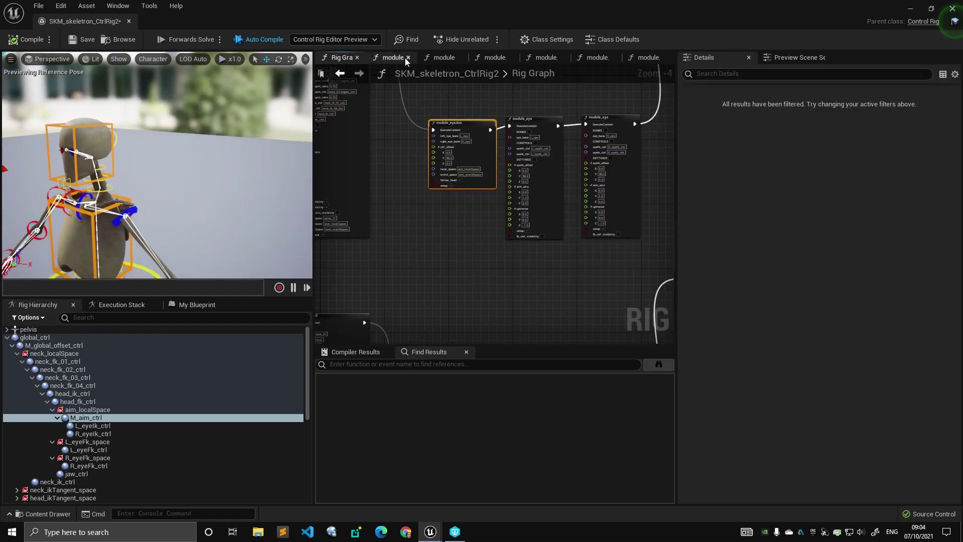
pyautogui.click(181, 176)
pyautogui.moveTo(181, 164); pyautogui.dragTo(387, 159, button='right')
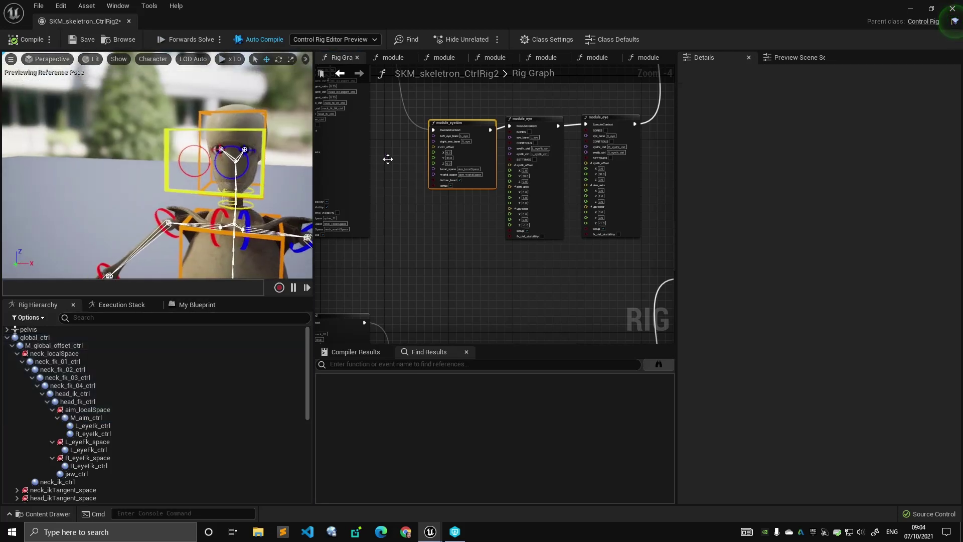
# Open the module_eyeAim function and survey its setup and non-setup branches.
pyautogui.click(195, 305)
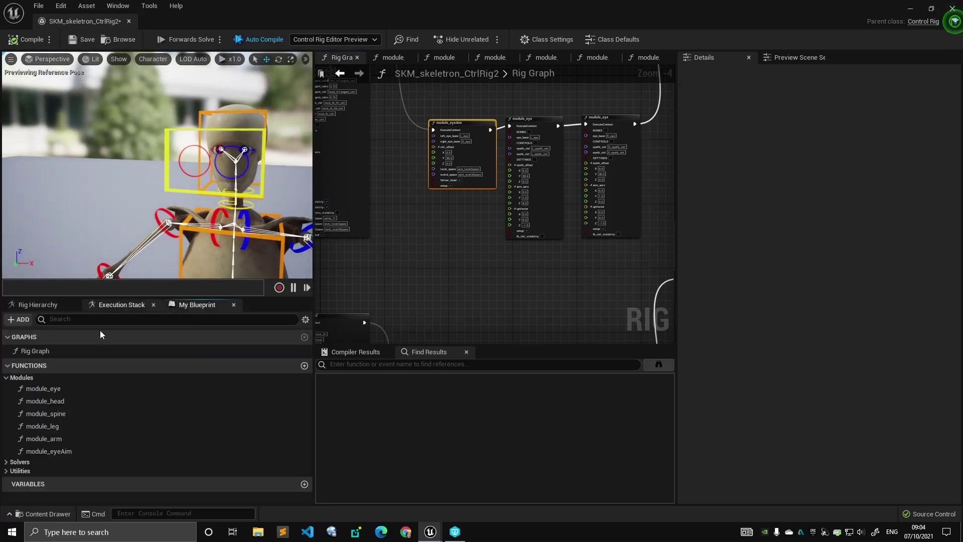
pyautogui.doubleClick(71, 452)
pyautogui.moveTo(510, 260); pyautogui.dragTo(348, 215, button='right')
pyautogui.scroll(-5, 348, 215)
pyautogui.moveTo(511, 185); pyautogui.dragTo(413, 250, button='right')
pyautogui.scroll(3, 429, 187)
pyautogui.scroll(-2, 411, 245)
pyautogui.moveTo(466, 207); pyautogui.dragTo(411, 208, button='right')
pyautogui.scroll(1, 410, 207)
pyautogui.scroll(-3, 416, 206)
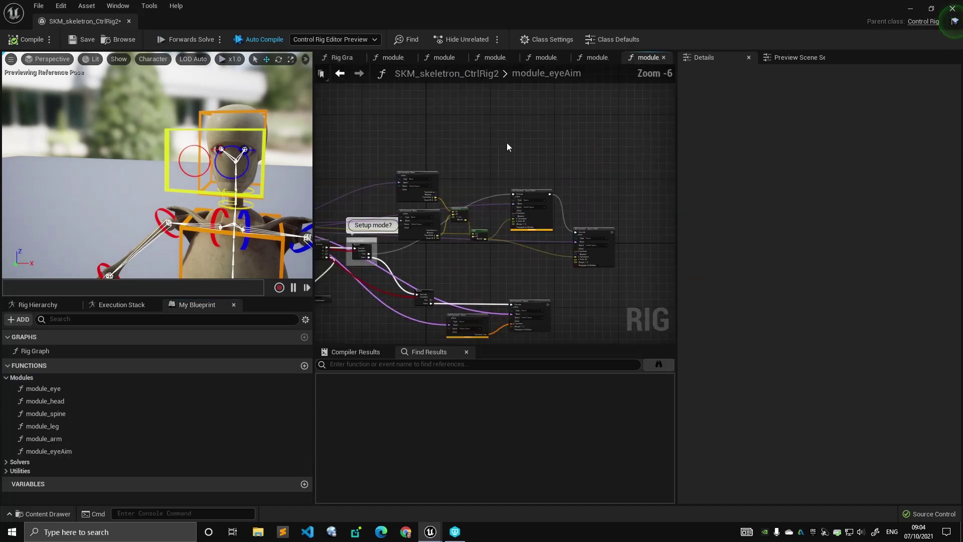
pyautogui.moveTo(506, 143); pyautogui.dragTo(478, 142, button='right')
# Highlight the group of setup-mode nodes, clear the selection, and examine the Setup mode? Branch.
pyautogui.moveTo(372, 132); pyautogui.dragTo(580, 251)
pyautogui.scroll(2, 565, 128)
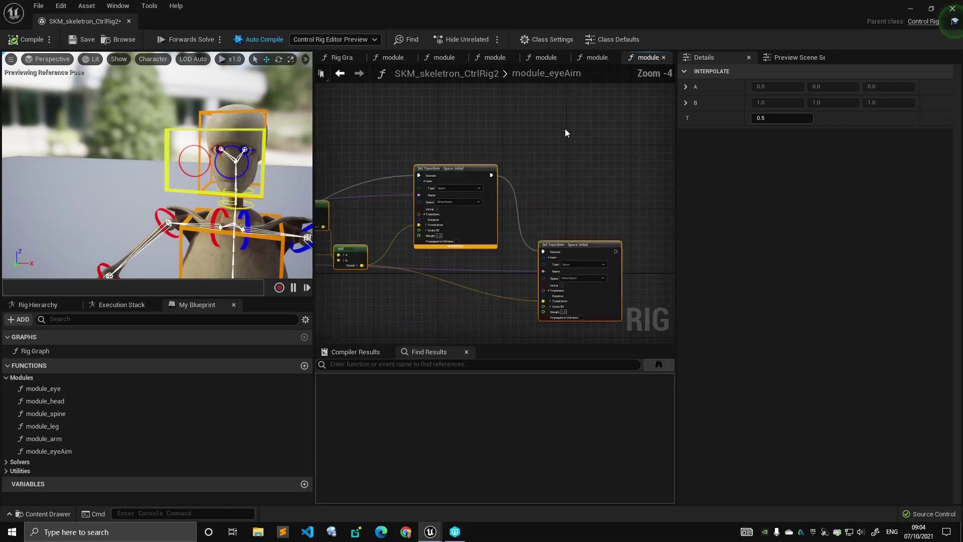
pyautogui.click(564, 128)
pyautogui.moveTo(324, 271); pyautogui.dragTo(523, 161, button='right')
pyautogui.moveTo(323, 194); pyautogui.dragTo(444, 183, button='right')
pyautogui.scroll(3, 444, 183)
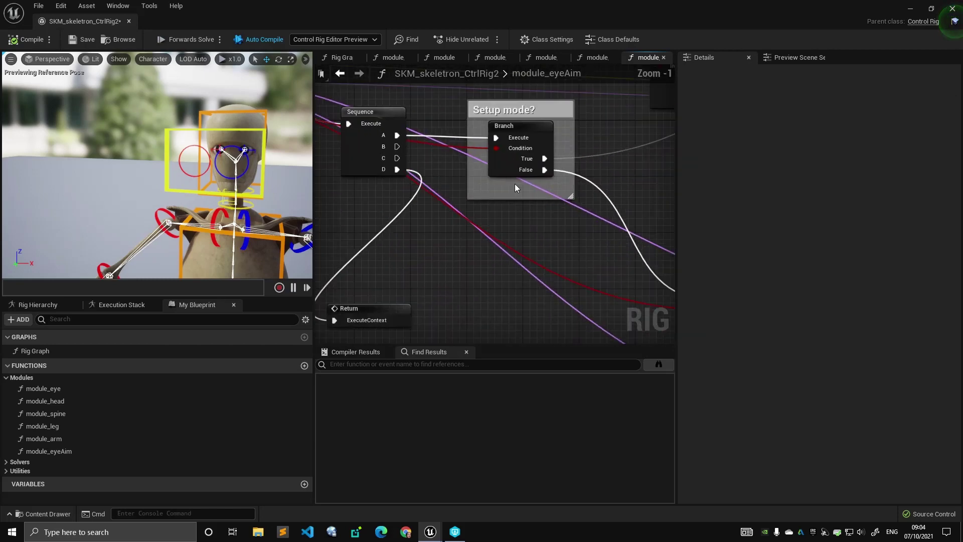
# Follow the Setup mode? Branch's False output to the second Branch node, and nudge that node slightly.
pyautogui.moveTo(550, 185); pyautogui.dragTo(443, 143, button='right')
pyautogui.scroll(-2, 445, 206)
pyautogui.moveTo(481, 222); pyautogui.dragTo(388, 162, button='right')
pyautogui.moveTo(385, 127); pyautogui.dragTo(426, 166, button='right')
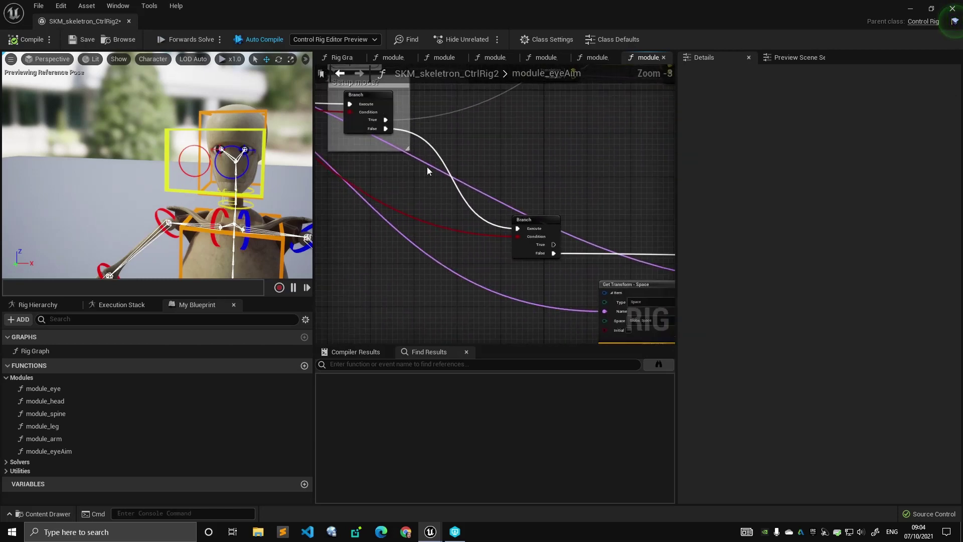
pyautogui.scroll(2, 505, 188)
pyautogui.moveTo(507, 198); pyautogui.dragTo(491, 181, button='right')
pyautogui.scroll(-4, 462, 143)
pyautogui.scroll(1, 555, 169)
pyautogui.moveTo(503, 205); pyautogui.dragTo(491, 205)
pyautogui.scroll(-2, 470, 180)
pyautogui.moveTo(470, 179); pyautogui.dragTo(626, 217, button='right')
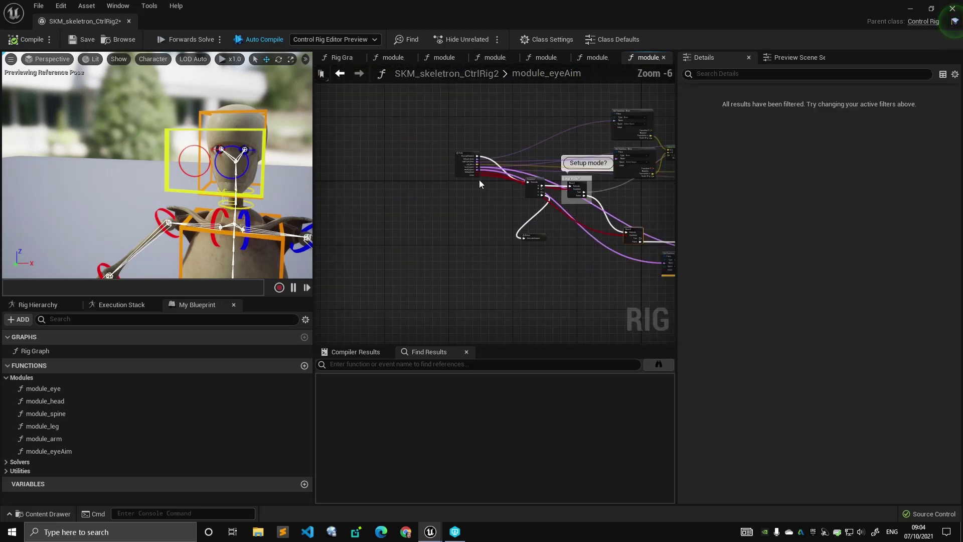
# Move module_eyeAim's Entry node closer to the second Branch, and trace its follow_head wire to the Branch's Condition.
pyautogui.moveTo(472, 179); pyautogui.dragTo(584, 238)
pyautogui.scroll(5, 589, 241)
pyautogui.moveTo(590, 242); pyautogui.dragTo(465, 250, button='right')
pyautogui.scroll(1, 464, 250)
pyautogui.moveTo(422, 207); pyautogui.dragTo(429, 230, button='right')
pyautogui.moveTo(593, 249); pyautogui.dragTo(486, 223, button='right')
pyautogui.moveTo(535, 275); pyautogui.dragTo(428, 243, button='right')
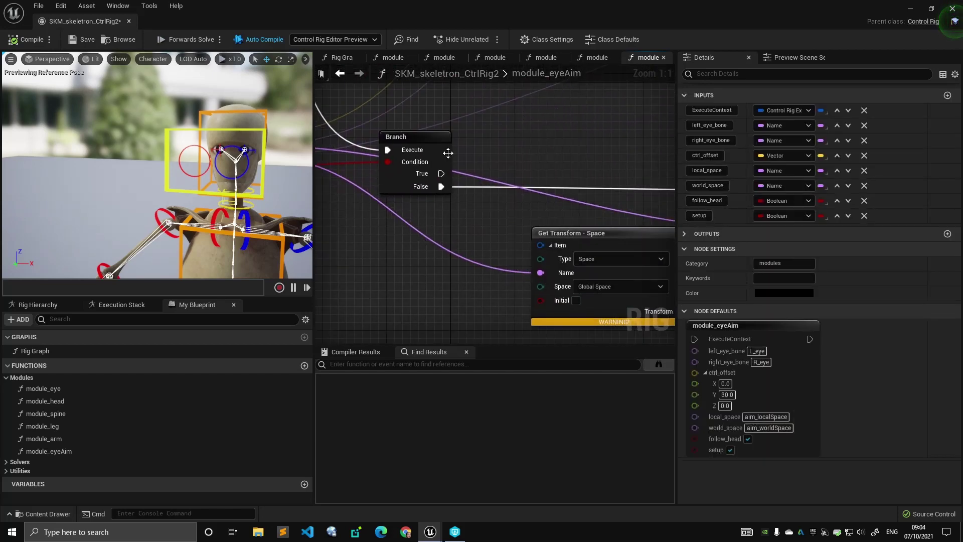
# Nudge the follow_head Branch and review its outputs alongside the Get and Set Transform - Space nodes and the rig hierarchy.
pyautogui.moveTo(448, 153); pyautogui.dragTo(440, 145)
pyautogui.moveTo(491, 151); pyautogui.dragTo(447, 183, button='right')
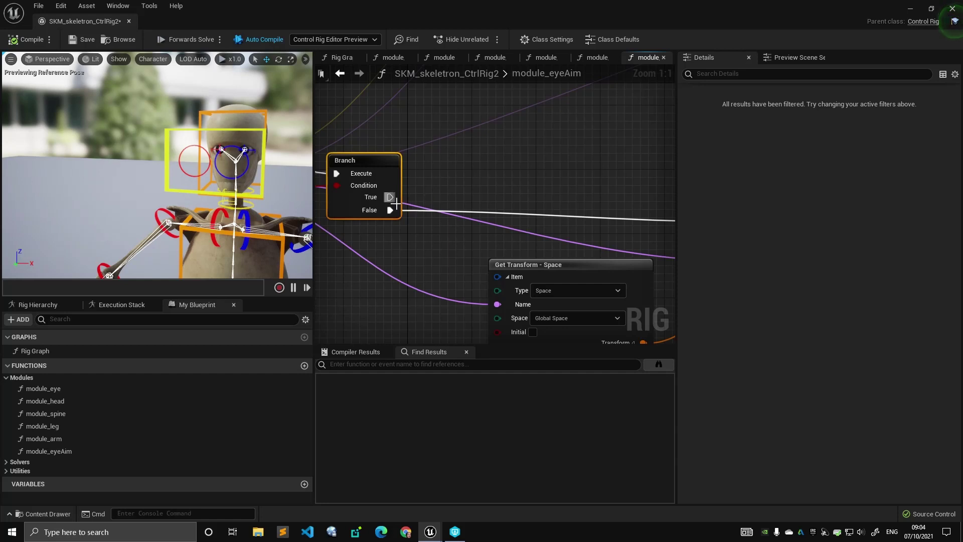
pyautogui.scroll(-2, 554, 155)
pyautogui.click(40, 304)
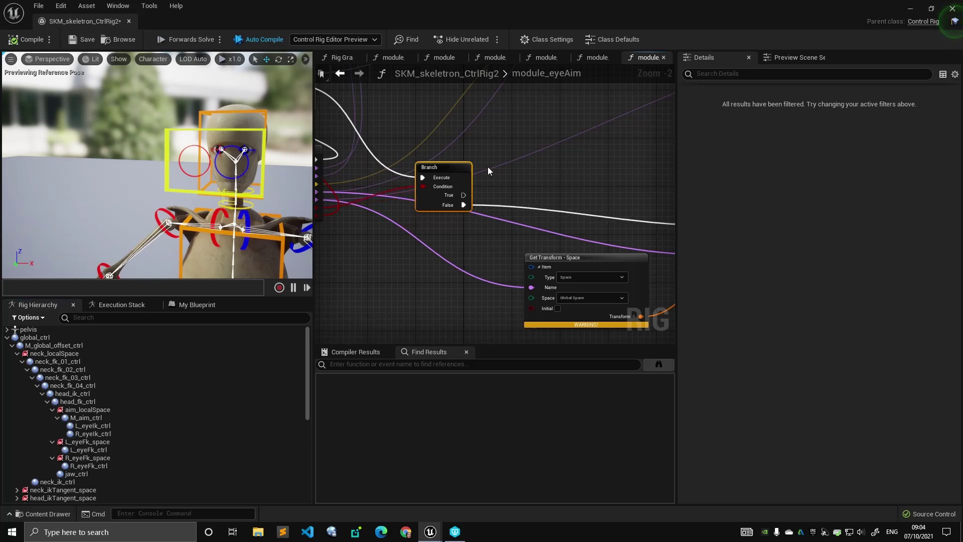
pyautogui.moveTo(533, 174); pyautogui.dragTo(456, 186, button='right')
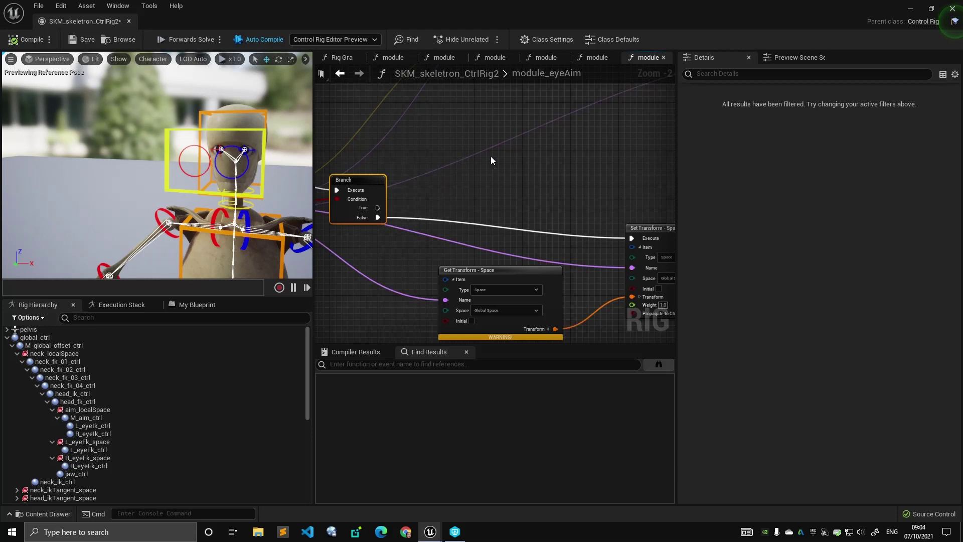
# Review the follow_head Branch's outputs to the Transform - Space nodes, and select the M_aim_ctrl eye aim control in the viewport.
pyautogui.moveTo(490, 156); pyautogui.dragTo(487, 238, button='right')
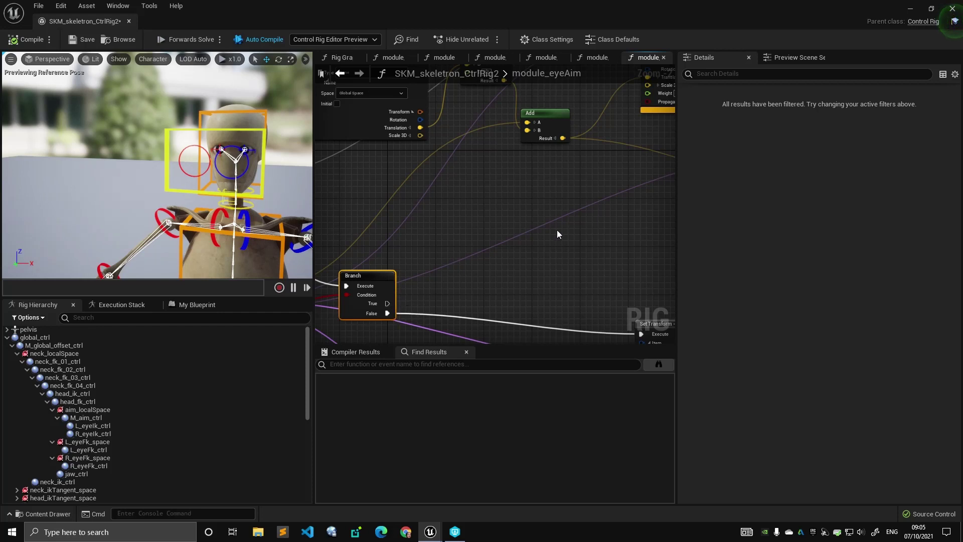
pyautogui.moveTo(556, 230); pyautogui.dragTo(516, 191, button='right')
pyautogui.moveTo(443, 222)
pyautogui.mouseDown(button='right')
pyautogui.moveTo(453, 181)
pyautogui.moveTo(447, 211)
pyautogui.mouseUp(button='right')
pyautogui.scroll(-2, 452, 182)
pyautogui.scroll(2, 432, 223)
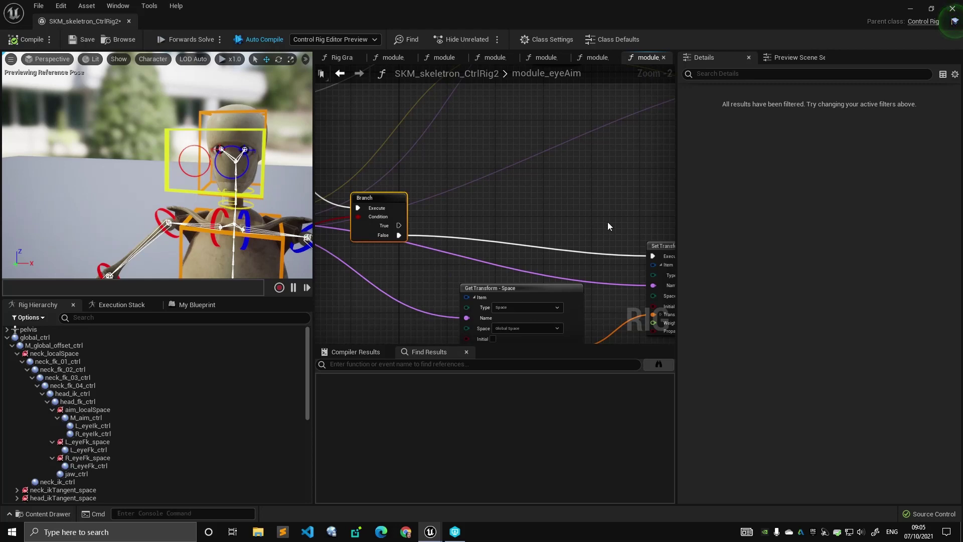
pyautogui.scroll(-2, 485, 200)
pyautogui.moveTo(438, 232); pyautogui.dragTo(442, 227)
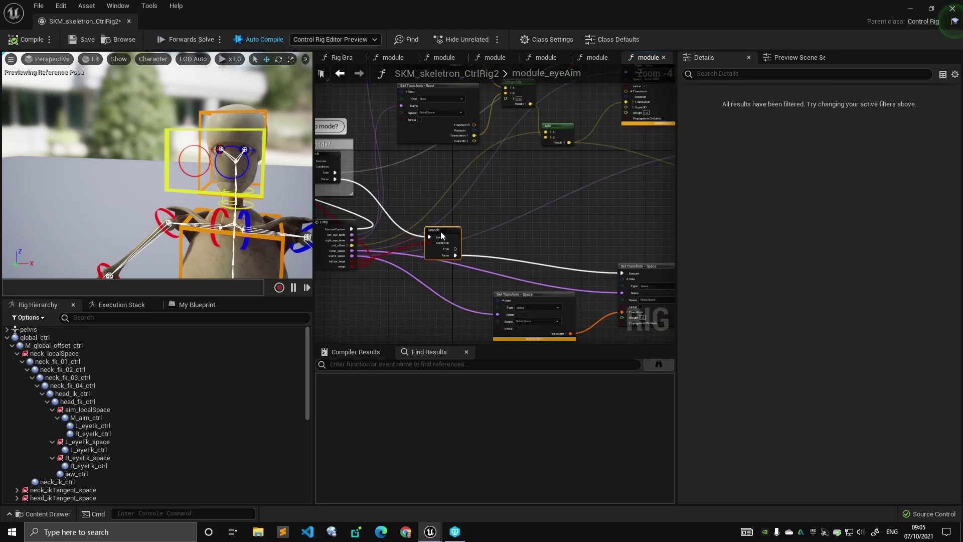
pyautogui.click(264, 156)
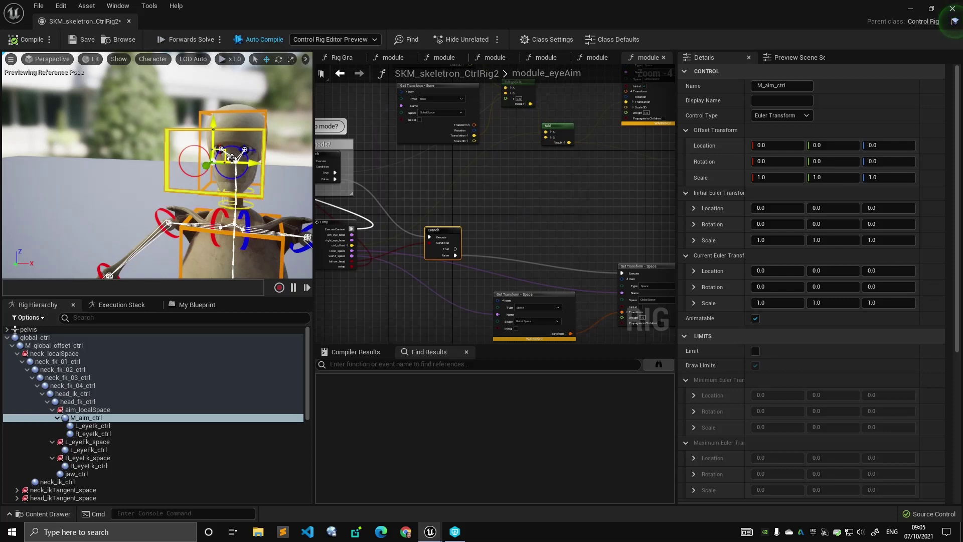
# Trace the Setup mode? Branch's False output and the Entry node's follow_head output to the second Branch.
pyautogui.click(458, 208)
pyautogui.scroll(2, 458, 209)
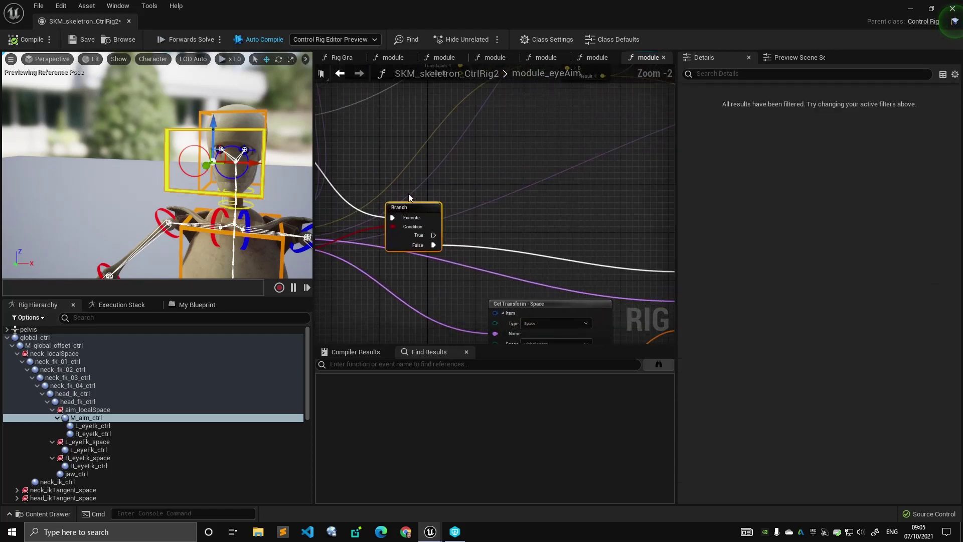
pyautogui.moveTo(420, 197); pyautogui.dragTo(446, 190, button='right')
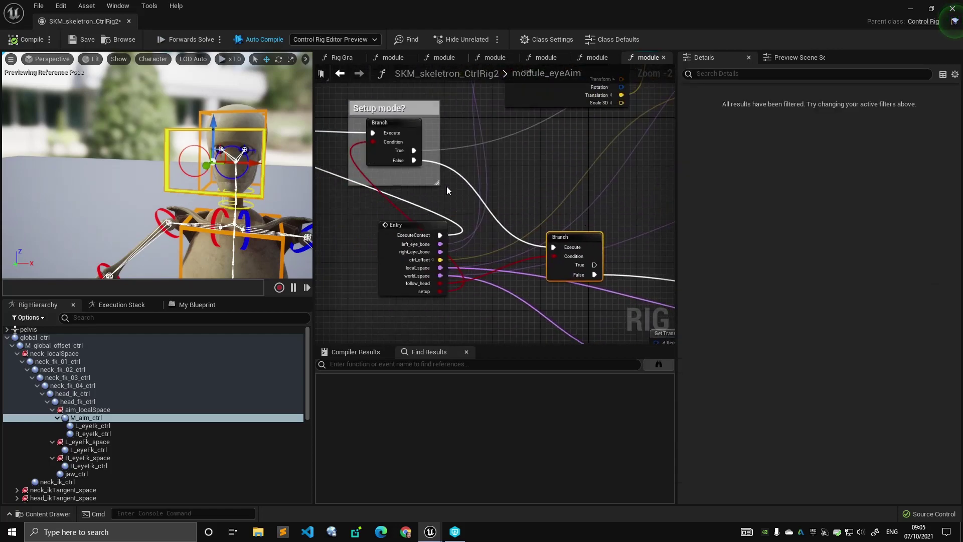
pyautogui.moveTo(338, 208); pyautogui.dragTo(602, 252, button='right')
pyautogui.moveTo(538, 261); pyautogui.dragTo(302, 164, button='right')
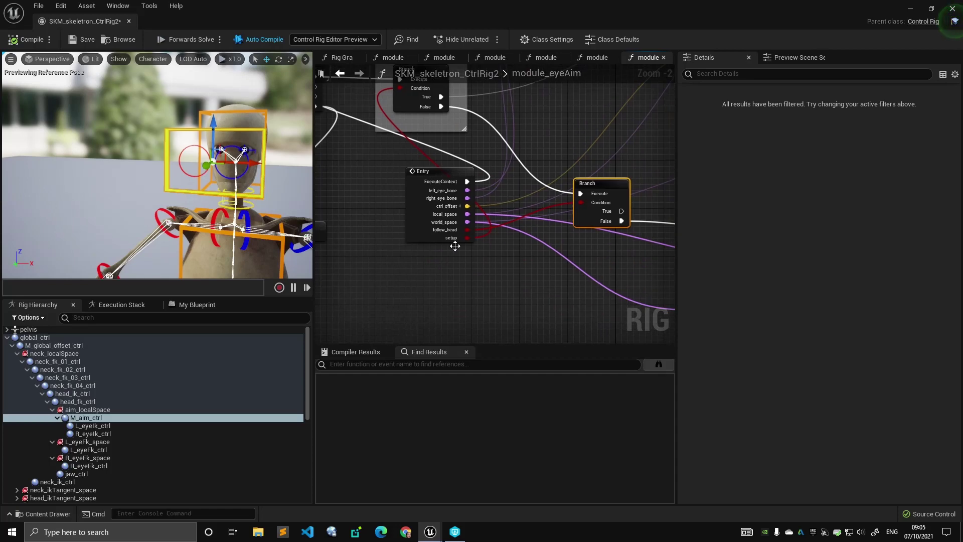
pyautogui.scroll(1, 453, 233)
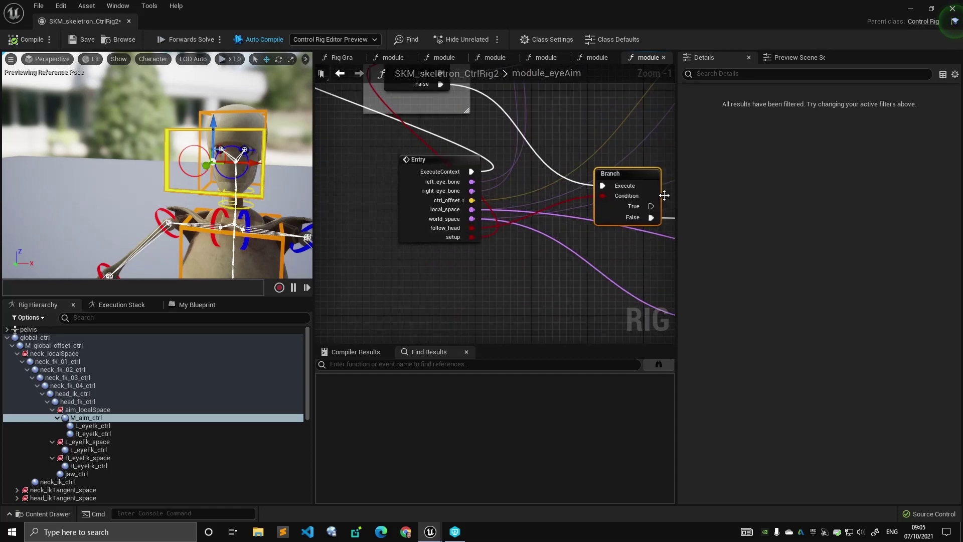
pyautogui.moveTo(664, 195); pyautogui.dragTo(448, 206, button='right')
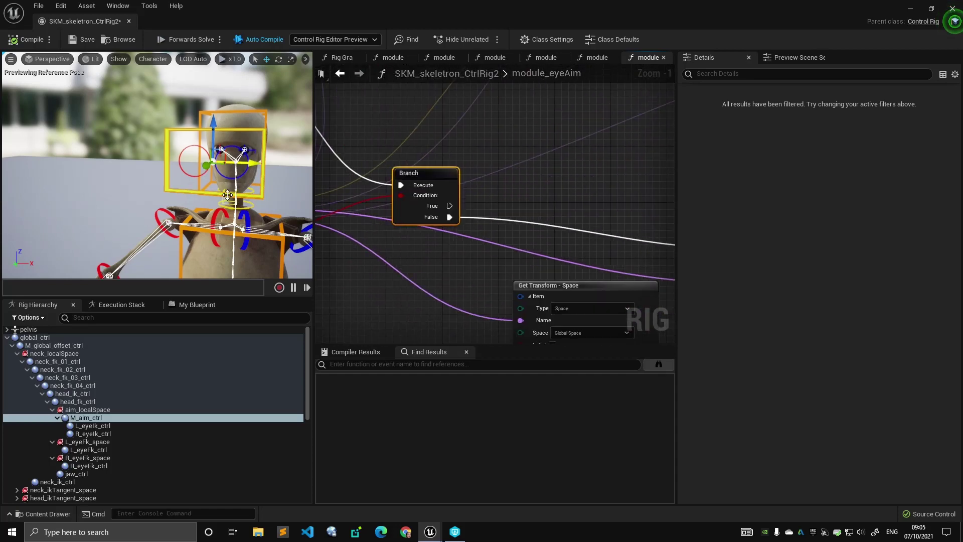
# Select head_fk_ctrl and rotate it slightly while viewing the head and eye aim control from the side.
pyautogui.click(105, 402)
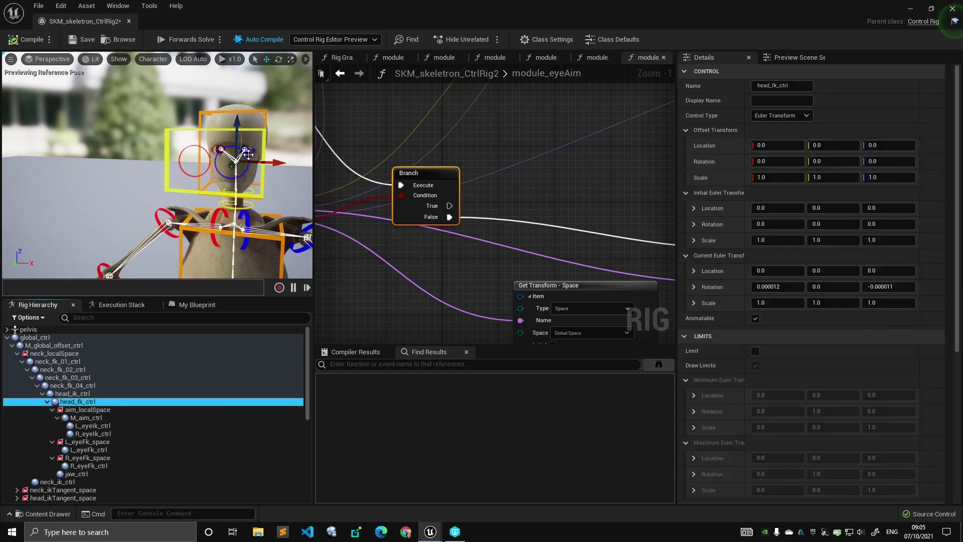
pyautogui.keyDown('alt'); pyautogui.moveTo(236, 173); pyautogui.dragTo(151, 174); pyautogui.keyUp('alt')
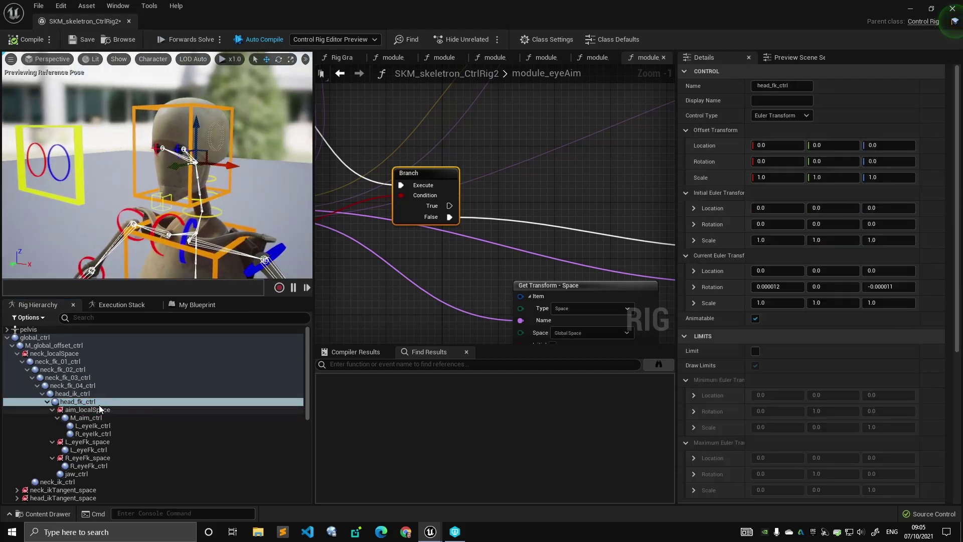
pyautogui.moveTo(240, 177); pyautogui.dragTo(228, 175, button='right')
pyautogui.press('e')
pyautogui.moveTo(202, 143); pyautogui.dragTo(215, 133)
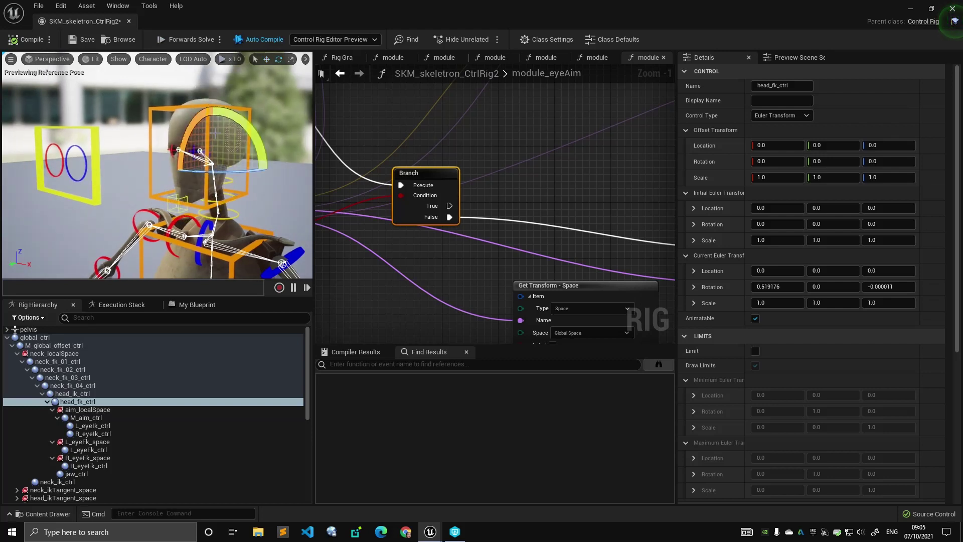
# Select the Get Transform - Space node on the follow_head branch and adjust its position near Set Transform - Space.
pyautogui.moveTo(499, 185); pyautogui.dragTo(453, 140, button='right')
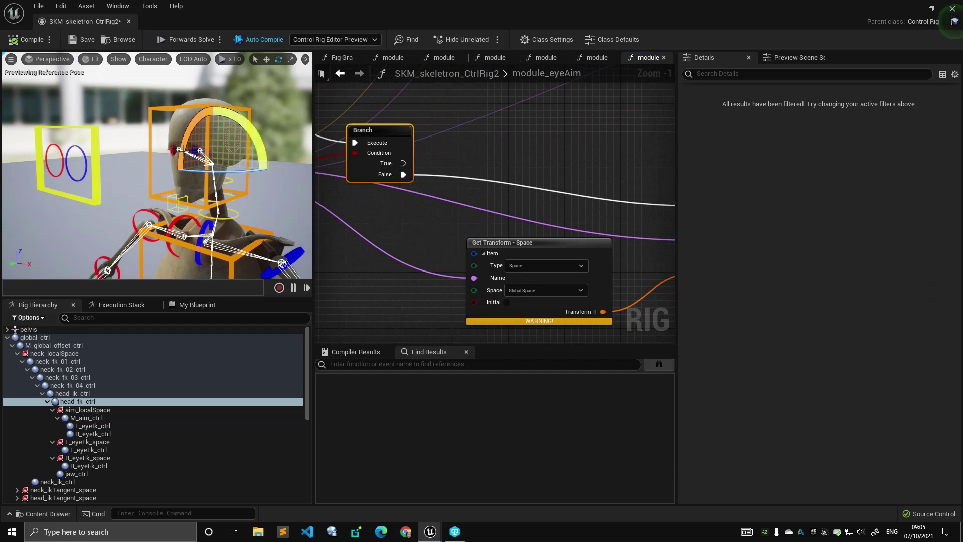
pyautogui.scroll(-2, 423, 179)
pyautogui.moveTo(516, 219); pyautogui.dragTo(450, 214, button='right')
pyautogui.scroll(2, 450, 214)
pyautogui.moveTo(443, 226); pyautogui.dragTo(435, 233)
pyautogui.moveTo(420, 192); pyautogui.dragTo(549, 188, button='right')
pyautogui.moveTo(480, 203); pyautogui.dragTo(442, 201, button='right')
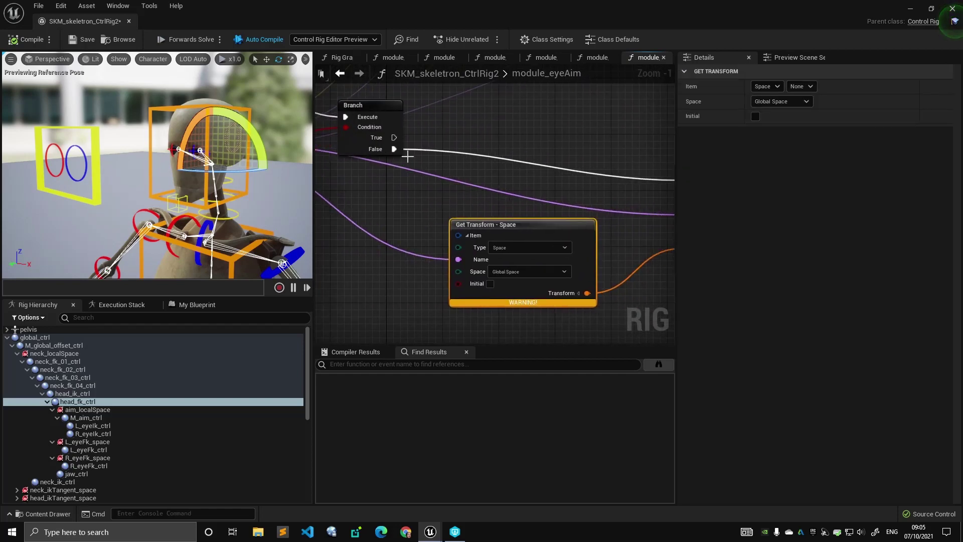
pyautogui.moveTo(625, 199); pyautogui.dragTo(503, 190, button='right')
pyautogui.moveTo(425, 223); pyautogui.dragTo(452, 237)
pyautogui.moveTo(356, 210); pyautogui.dragTo(455, 213, button='right')
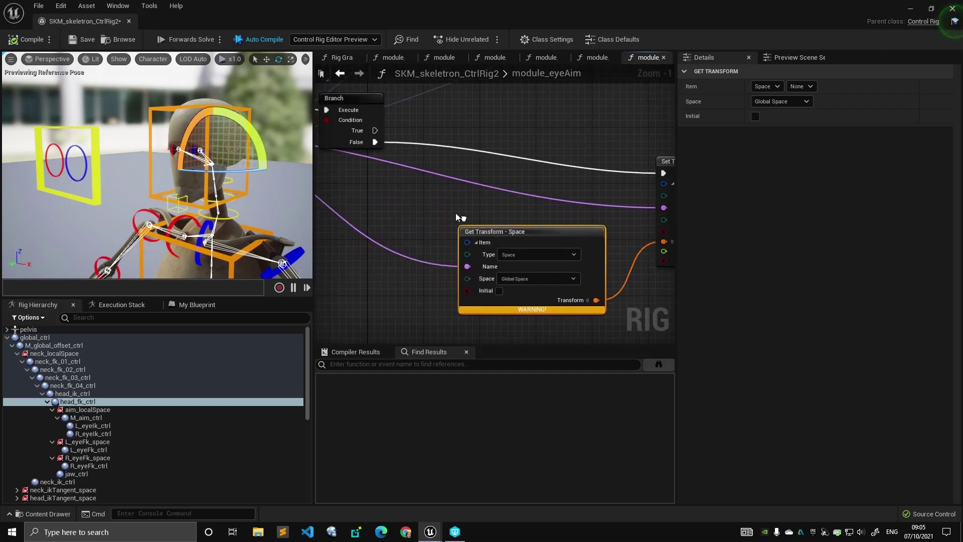
# Examine the Entry node's follow_head and space outputs and how they feed the second Branch and the Transform - Space nodes.
pyautogui.moveTo(346, 201); pyautogui.dragTo(536, 246, button='right')
pyautogui.scroll(-3, 526, 241)
pyautogui.moveTo(462, 223); pyautogui.dragTo(481, 248, button='right')
pyautogui.scroll(3, 468, 236)
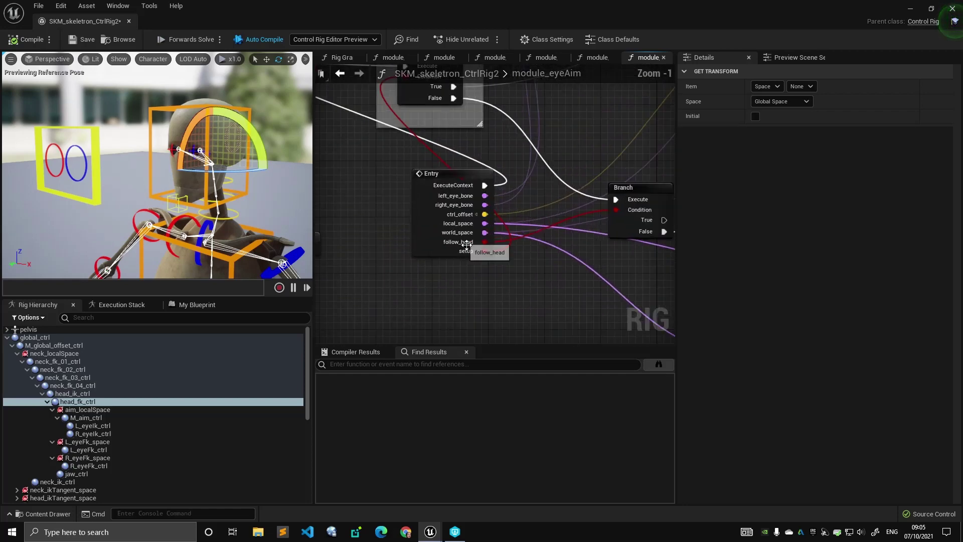
pyautogui.moveTo(608, 270); pyautogui.dragTo(331, 201, button='right')
pyautogui.scroll(1, 381, 200)
pyautogui.moveTo(489, 202); pyautogui.dragTo(411, 196)
pyautogui.moveTo(414, 179); pyautogui.dragTo(346, 206, button='right')
pyautogui.scroll(-2, 346, 206)
pyautogui.moveTo(416, 221); pyautogui.dragTo(496, 281, button='right')
# Select aim_localSpace in the rig hierarchy and review the setup-mode Interpolate, Add and Set Transform - Space Initial nodes.
pyautogui.click(140, 409)
pyautogui.scroll(-4, 496, 281)
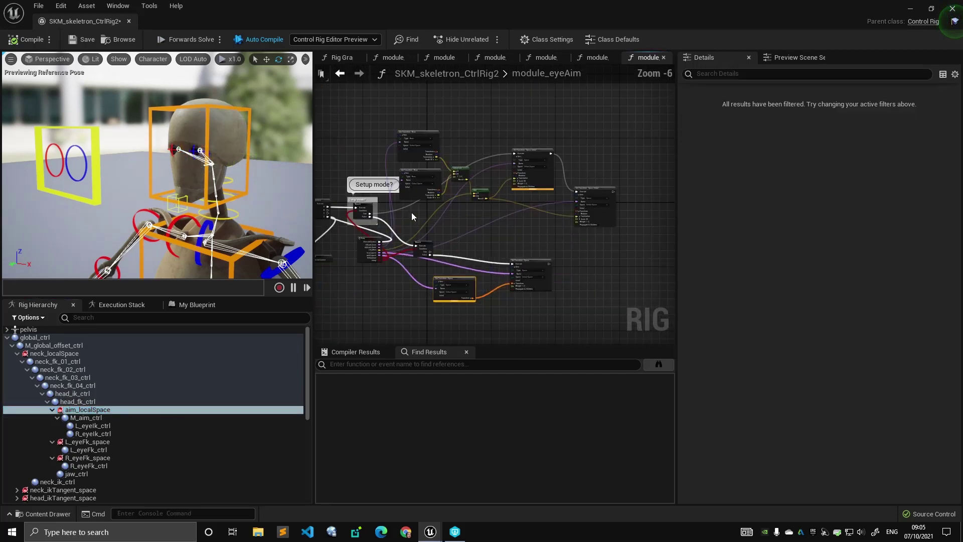
pyautogui.moveTo(520, 221); pyautogui.dragTo(454, 276, button='right')
pyautogui.scroll(4, 511, 271)
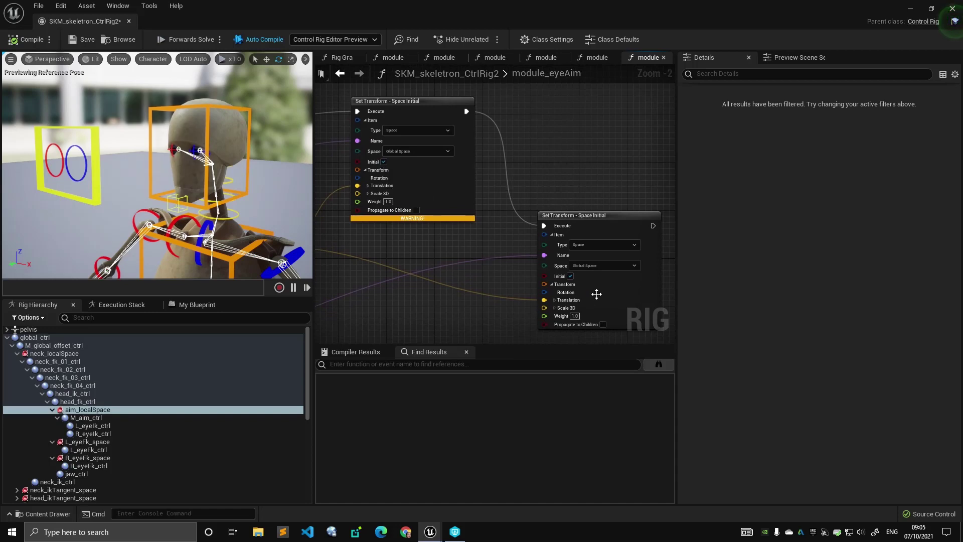
pyautogui.scroll(-2, 451, 243)
pyautogui.moveTo(400, 228); pyautogui.dragTo(538, 251, button='right')
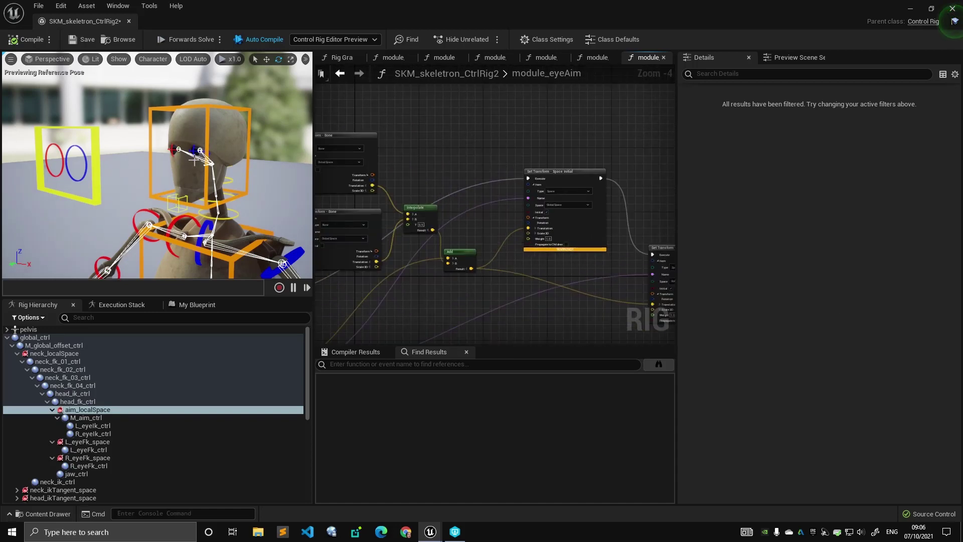
pyautogui.scroll(2, 454, 248)
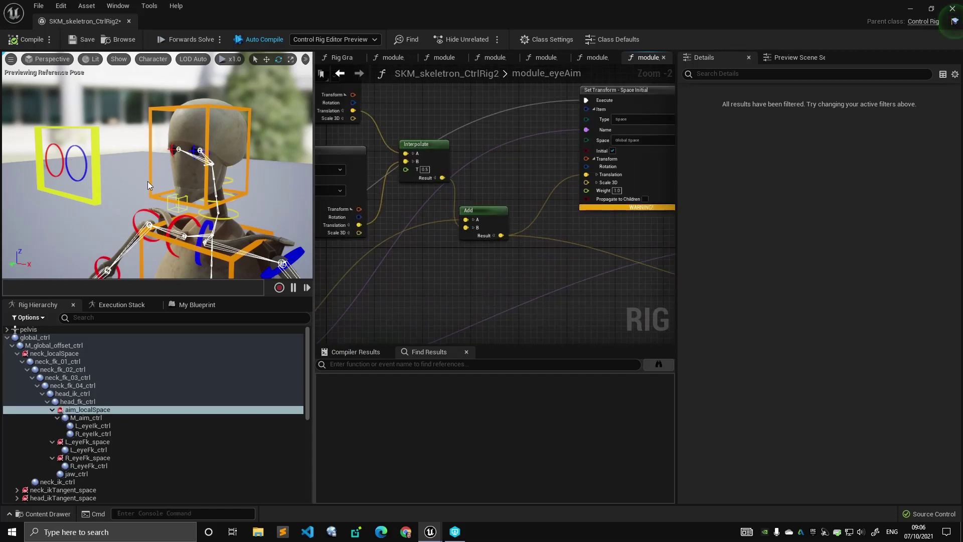
pyautogui.moveTo(385, 263); pyautogui.dragTo(464, 208, button='right')
pyautogui.scroll(-5, 465, 209)
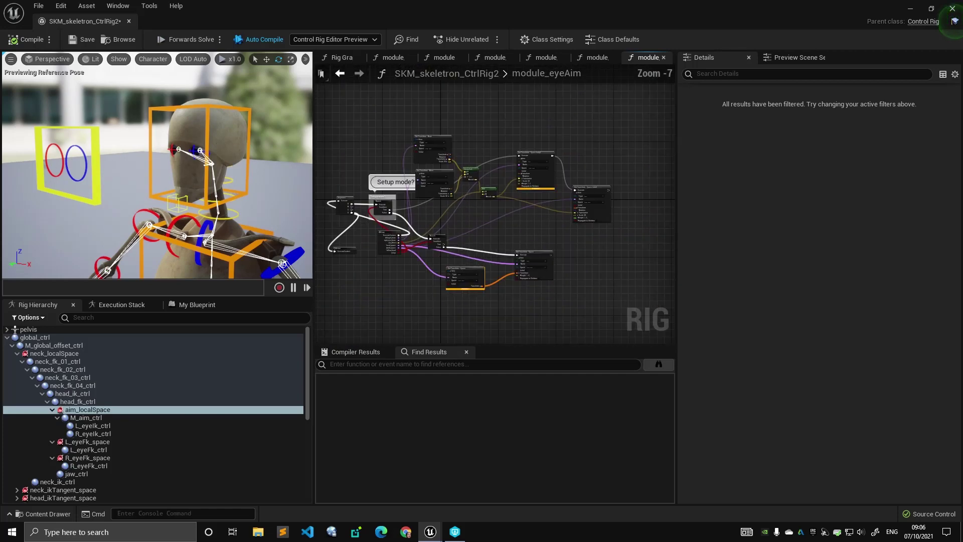
# Review the follow_head Branch's False path and the Entry node's world_space wire into Get Transform - Space.
pyautogui.scroll(4, 459, 273)
pyautogui.moveTo(460, 273); pyautogui.dragTo(501, 198, button='right')
pyautogui.moveTo(509, 186); pyautogui.dragTo(495, 192)
pyautogui.moveTo(467, 164); pyautogui.dragTo(572, 258, button='right')
pyautogui.scroll(-2, 450, 273)
pyautogui.scroll(2, 461, 227)
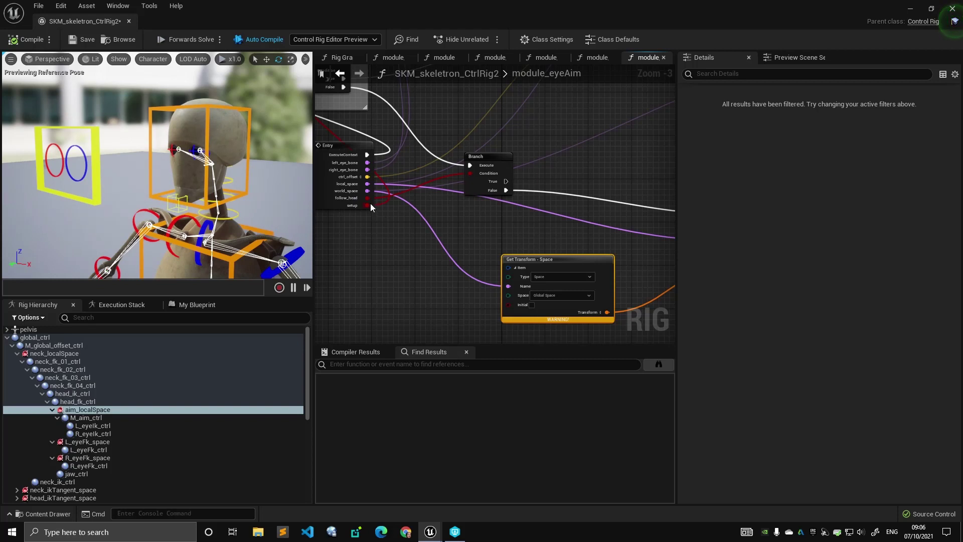
pyautogui.moveTo(575, 253); pyautogui.dragTo(508, 217, button='right')
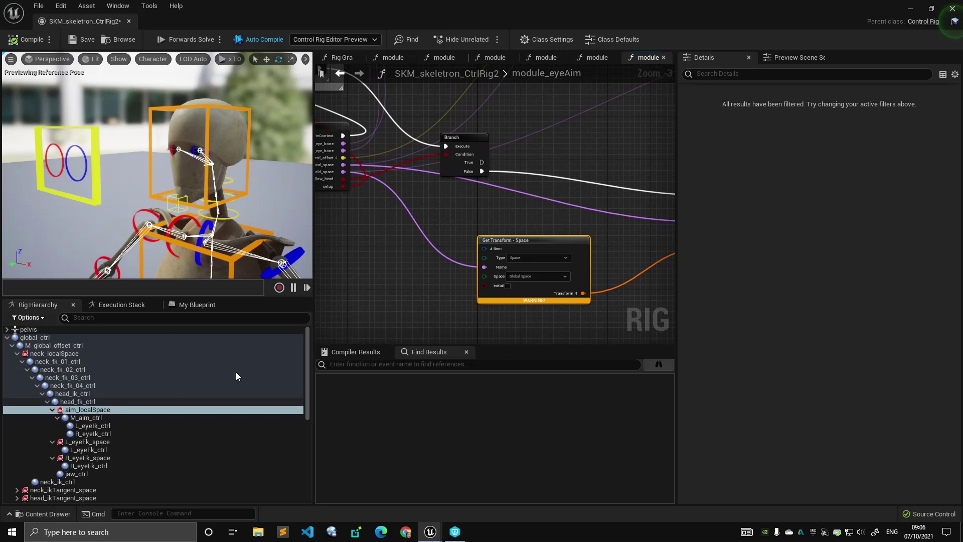
# Inspect the Set Transform - Space node and move the Get Transform - Space node slightly closer to it.
pyautogui.scroll(-4, 392, 260)
pyautogui.scroll(5, 416, 266)
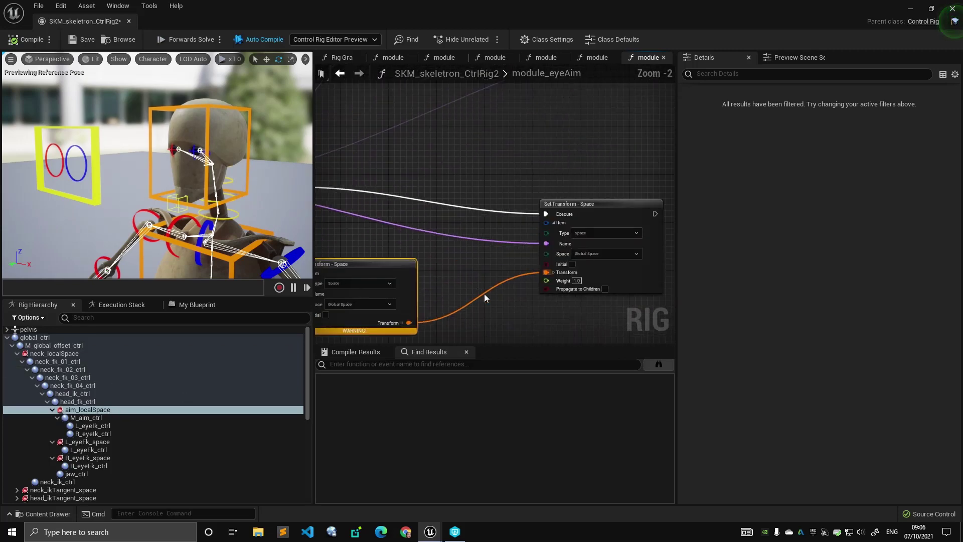
pyautogui.scroll(-5, 475, 290)
pyautogui.scroll(4, 517, 287)
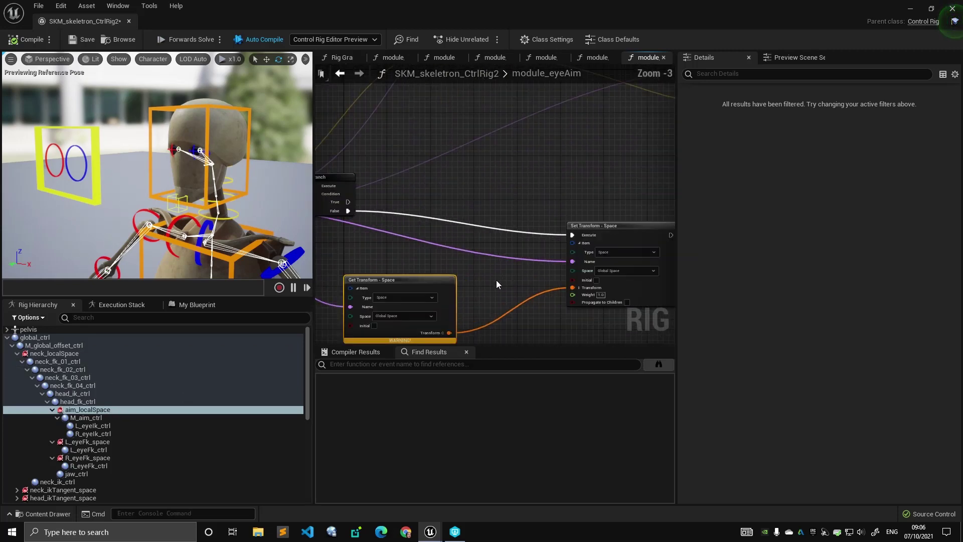
pyautogui.moveTo(421, 288); pyautogui.dragTo(459, 289)
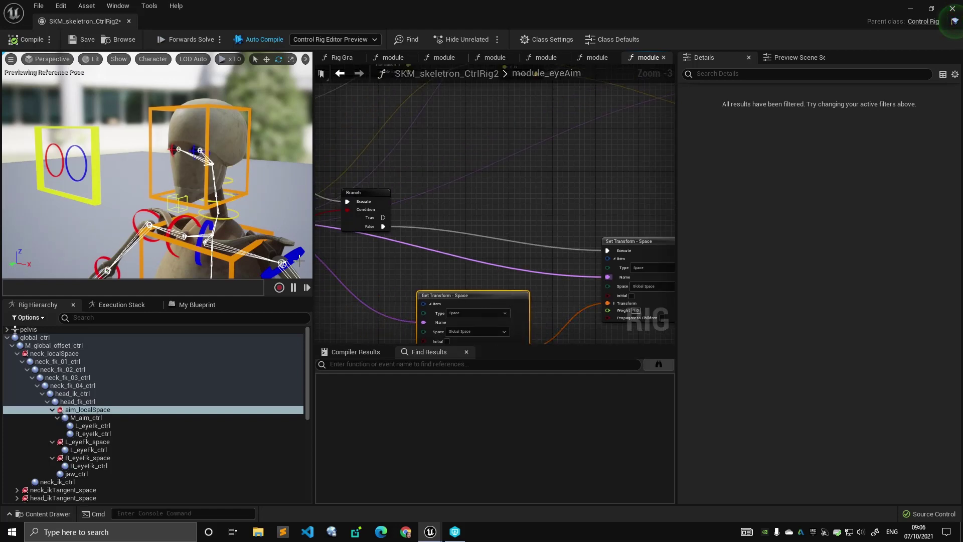
# Select ribcage_ik_ctrl, try rotating it in the viewport, and undo the rotation.
pyautogui.click(239, 228)
pyautogui.keyDown('alt'); pyautogui.moveTo(239, 228); pyautogui.dragTo(181, 132); pyautogui.keyUp('alt')
pyautogui.scroll(-4, 185, 176)
pyautogui.click(170, 162)
pyautogui.hotkey('ctrl', 'z')
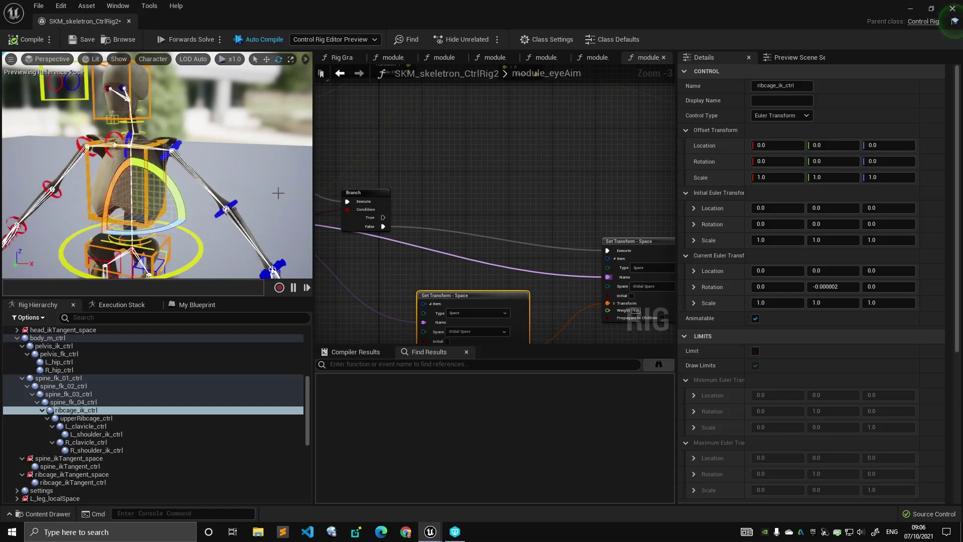
# Select the M_aim_ctrl eye aim control in the viewport and review the Get and Set Transform - Space nodes.
pyautogui.moveTo(419, 175); pyautogui.dragTo(410, 164, button='right')
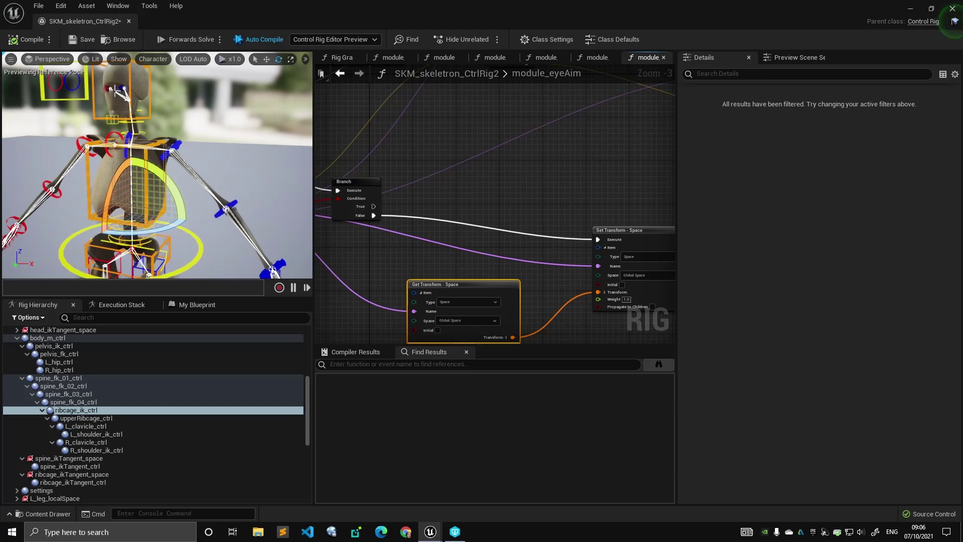
pyautogui.keyDown('alt'); pyautogui.moveTo(99, 93); pyautogui.dragTo(236, 146); pyautogui.keyUp('alt')
pyautogui.click(87, 94)
pyautogui.moveTo(467, 223); pyautogui.dragTo(478, 185, button='right')
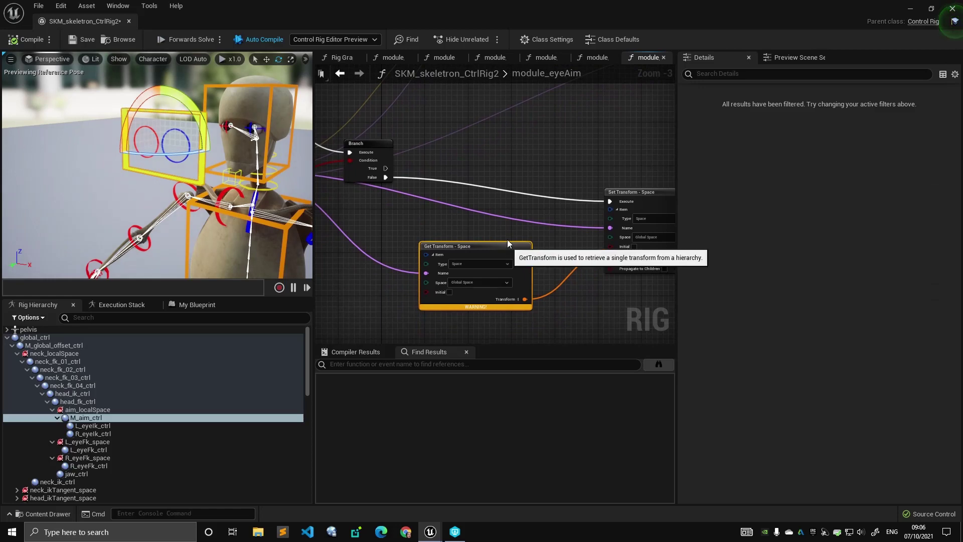
# Move the Set and Get Transform - Space nodes closer to the follow_head Branch and select both of them.
pyautogui.moveTo(646, 201); pyautogui.dragTo(620, 192)
pyautogui.moveTo(494, 246)
pyautogui.mouseDown()
pyautogui.moveTo(511, 255)
pyautogui.moveTo(502, 239)
pyautogui.mouseUp()
pyautogui.click(615, 195)
pyautogui.scroll(-3, 593, 294)
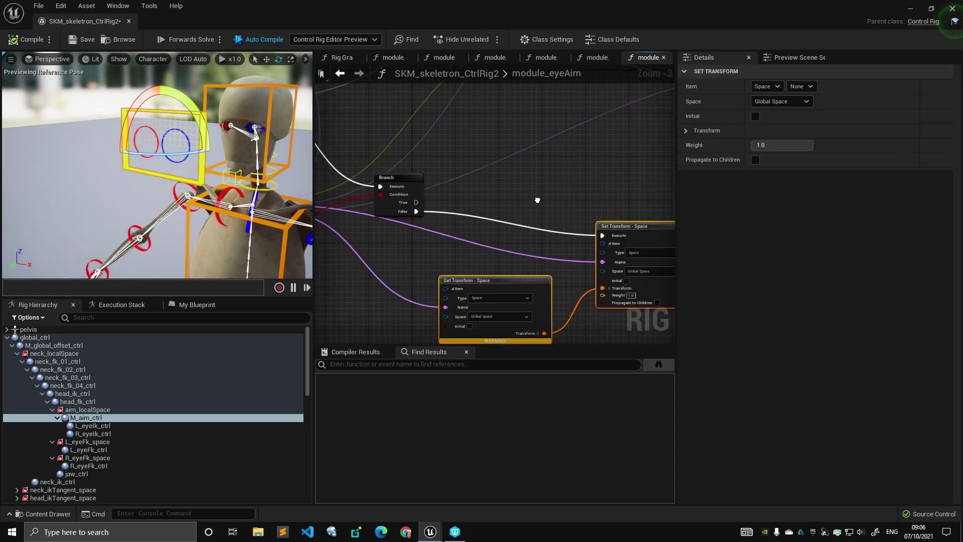
pyautogui.moveTo(528, 240); pyautogui.dragTo(573, 217, button='right')
pyautogui.scroll(2, 562, 212)
pyautogui.scroll(-2, 514, 206)
pyautogui.moveTo(490, 182); pyautogui.dragTo(536, 201, button='right')
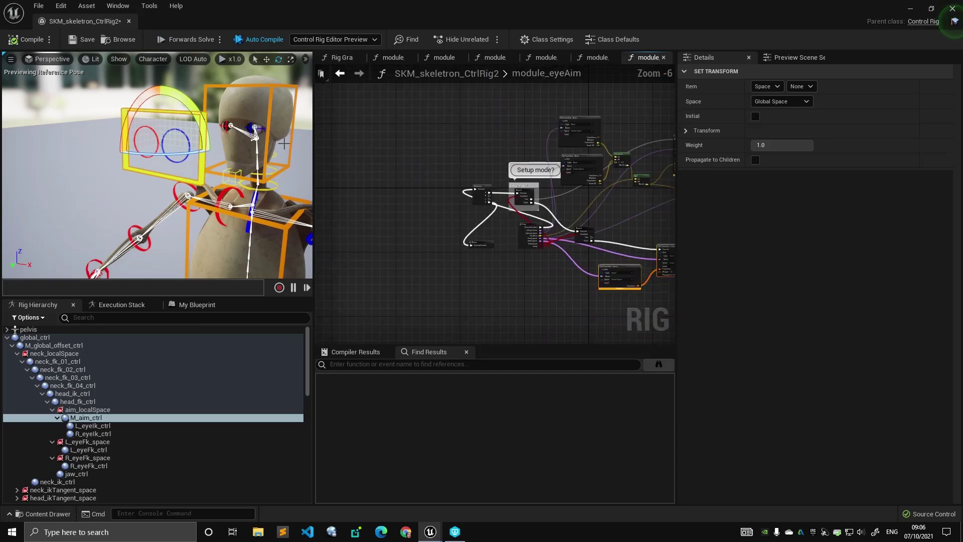
# Clear the control selection, frame the whole skeleton in the viewport, and collapse global_ctrl in the rig hierarchy.
pyautogui.click(181, 90)
pyautogui.moveTo(181, 89); pyautogui.dragTo(230, 123, button='right')
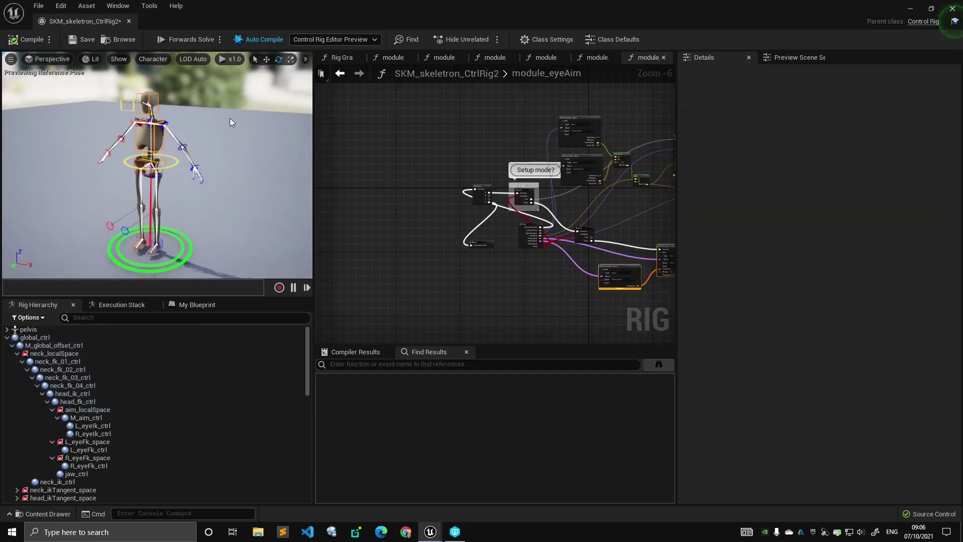
pyautogui.click(6, 338)
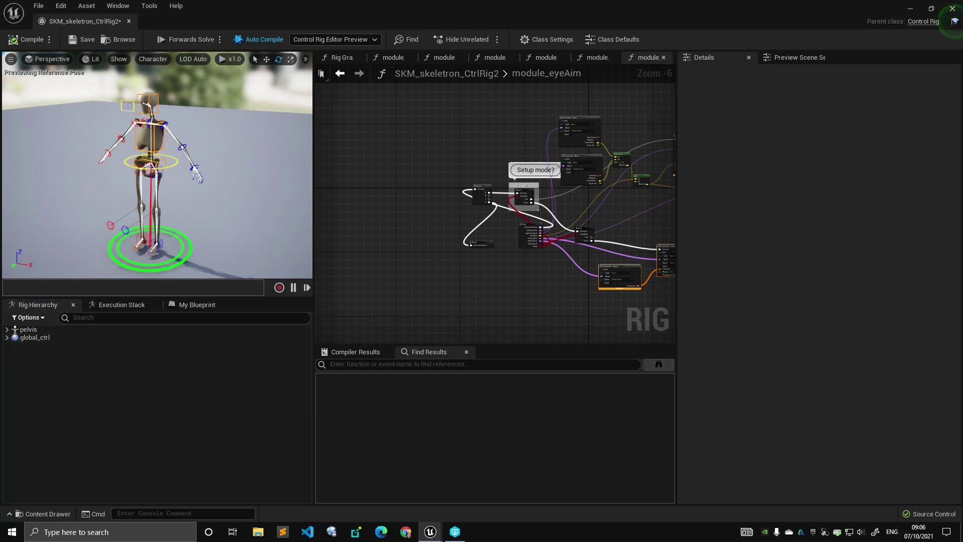
pyautogui.moveTo(237, 178); pyautogui.dragTo(254, 197, button='right')
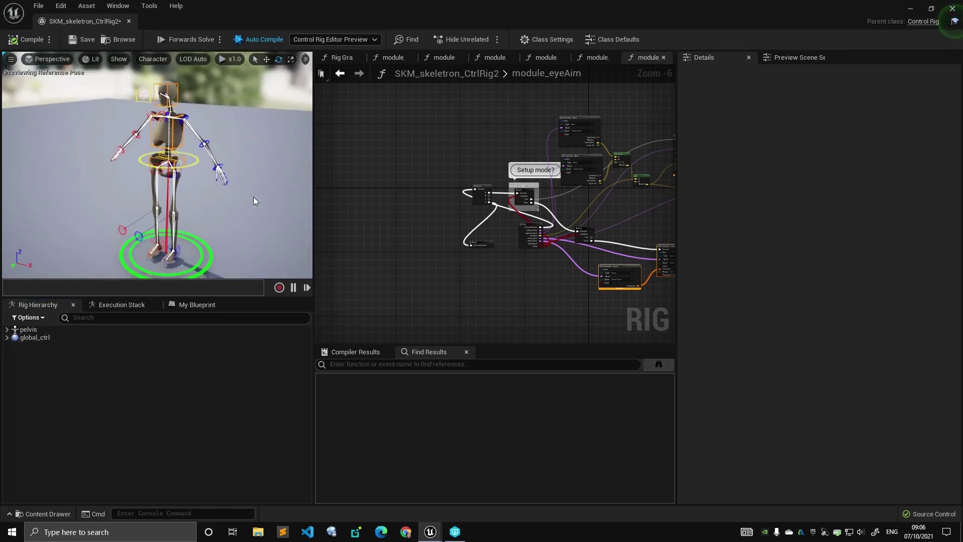
pyautogui.moveTo(367, 138); pyautogui.dragTo(394, 175, button='right')
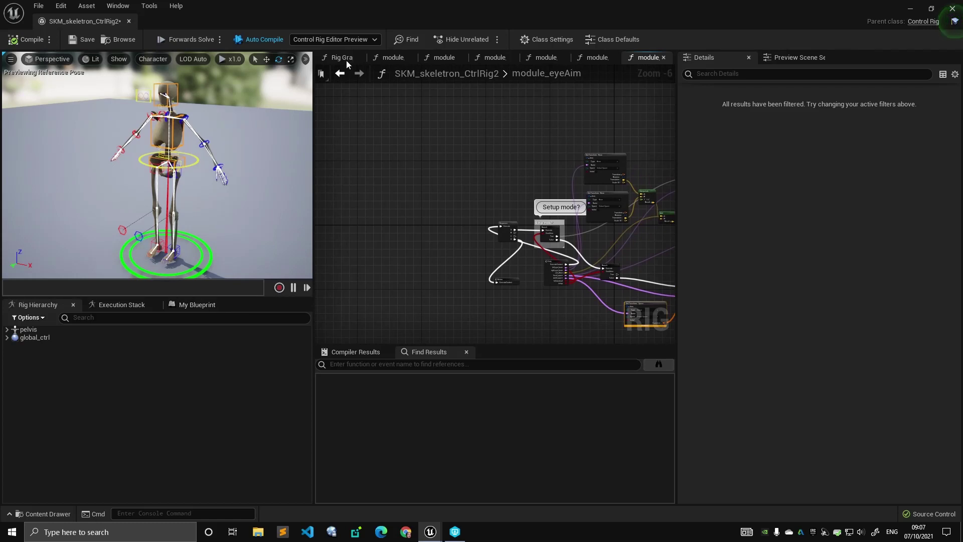
# Close all open module function graphs, including module_spine, module_leg, module_arm and module_eyeAim, keeping only the Rig Graph open.
pyautogui.click(409, 58)
pyautogui.click(422, 58)
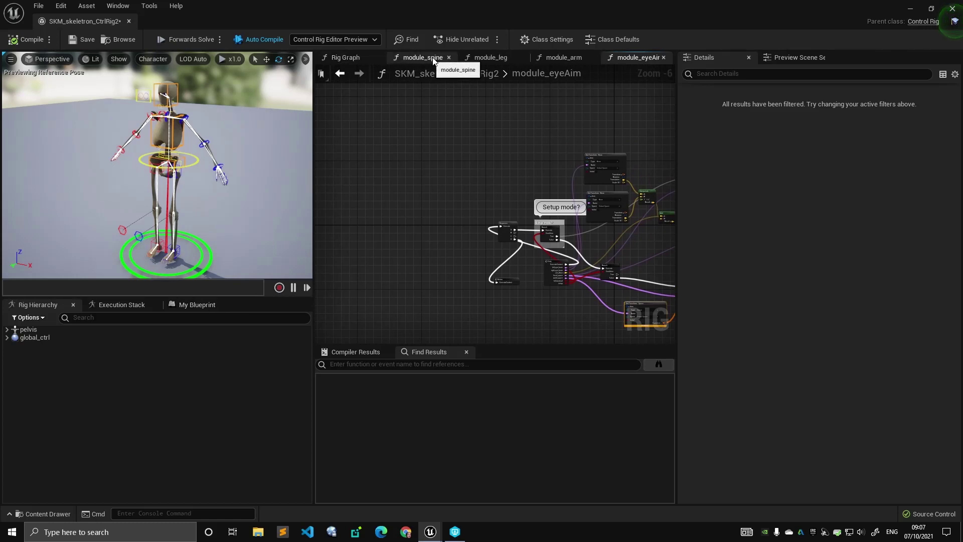
pyautogui.click(449, 58)
pyautogui.click(470, 58)
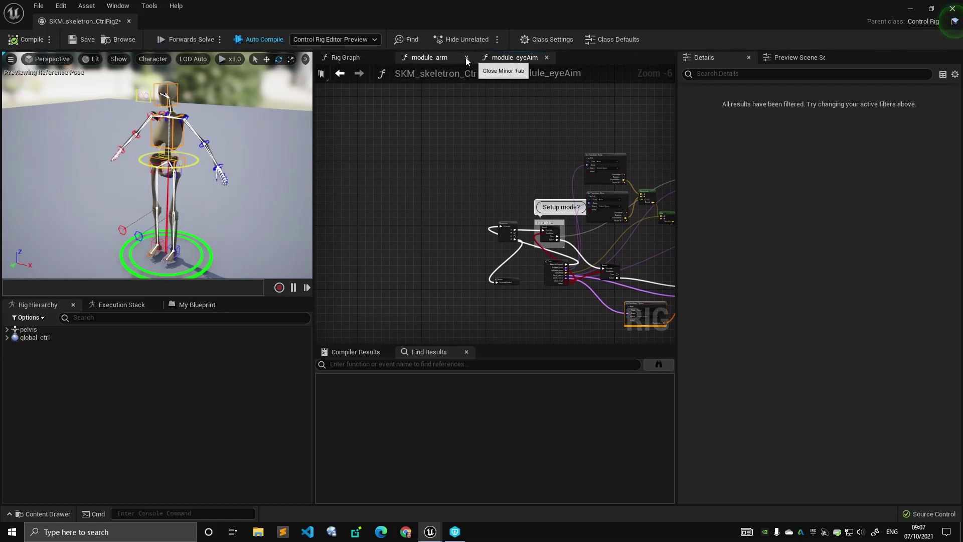
pyautogui.click(465, 57)
pyautogui.click(456, 58)
# Open the module_eye function graph and review its setup mode, FK space, IK control and aim sections.
pyautogui.click(186, 305)
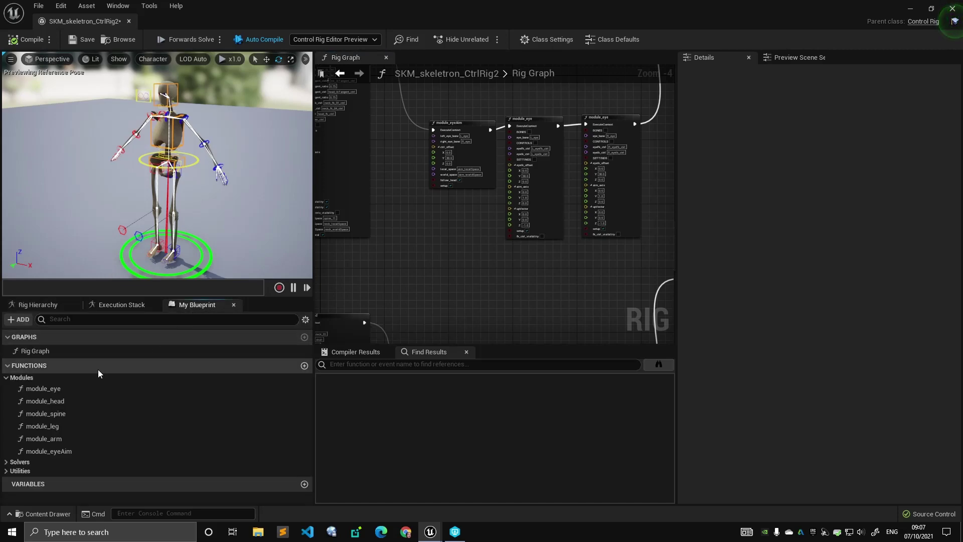
pyautogui.click(81, 390)
pyautogui.doubleClick(82, 391)
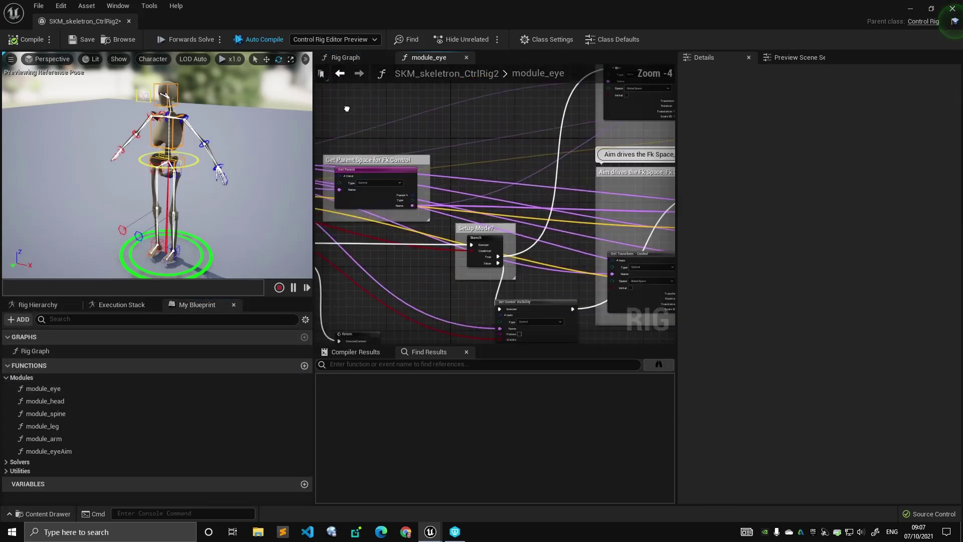
pyautogui.scroll(3, 552, 143)
pyautogui.moveTo(452, 97); pyautogui.dragTo(505, 159, button='right')
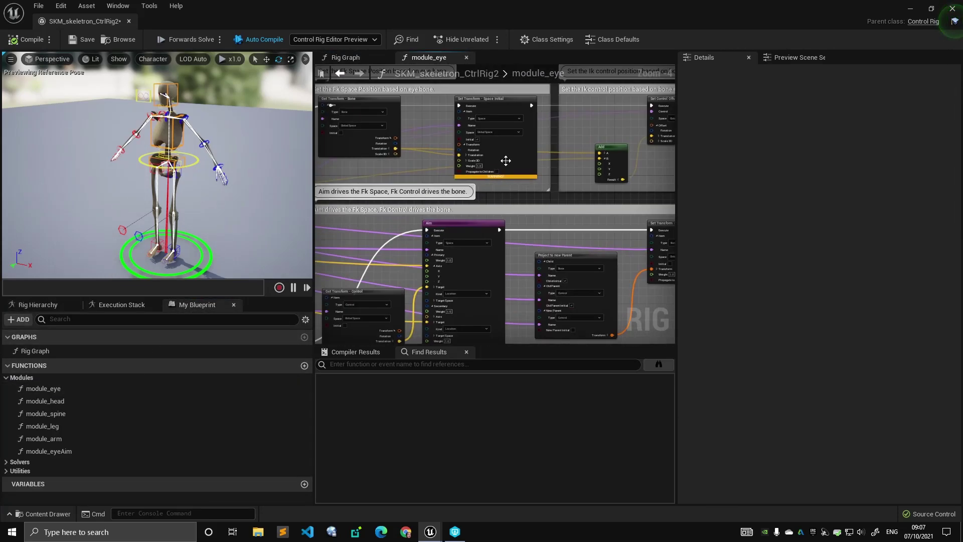
pyautogui.scroll(-4, 441, 151)
pyautogui.moveTo(277, 137); pyautogui.dragTo(307, 138, button='right')
pyautogui.moveTo(215, 143); pyautogui.dragTo(95, 144, button='right')
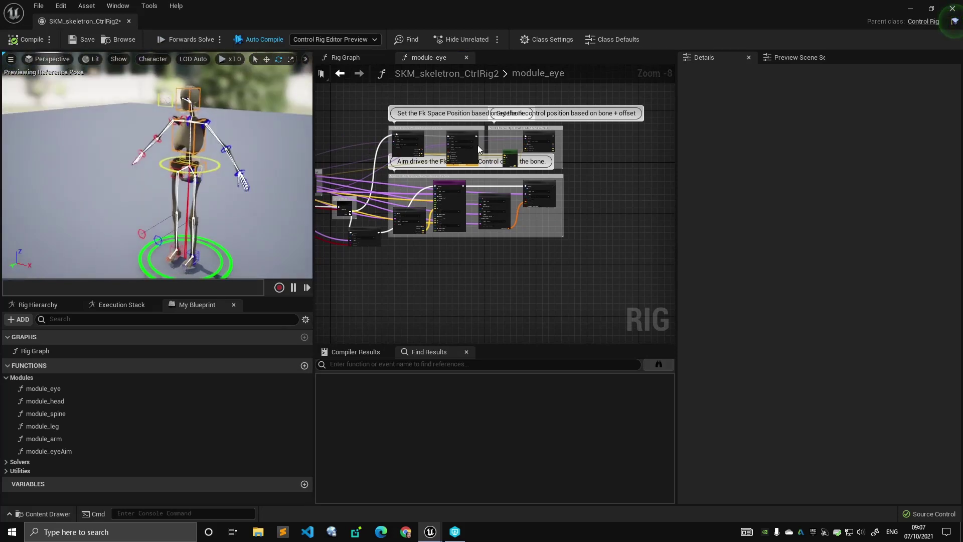
# Select the Entry node of module_eye and examine its inputs grouped under BONES, CONTROLS and SETTINGS.
pyautogui.moveTo(478, 147); pyautogui.dragTo(662, 174, button='right')
pyautogui.scroll(3, 542, 181)
pyautogui.moveTo(548, 194); pyautogui.dragTo(436, 127, button='right')
pyautogui.scroll(5, 438, 131)
pyautogui.moveTo(465, 159); pyautogui.dragTo(378, 103, button='right')
pyautogui.click(439, 144)
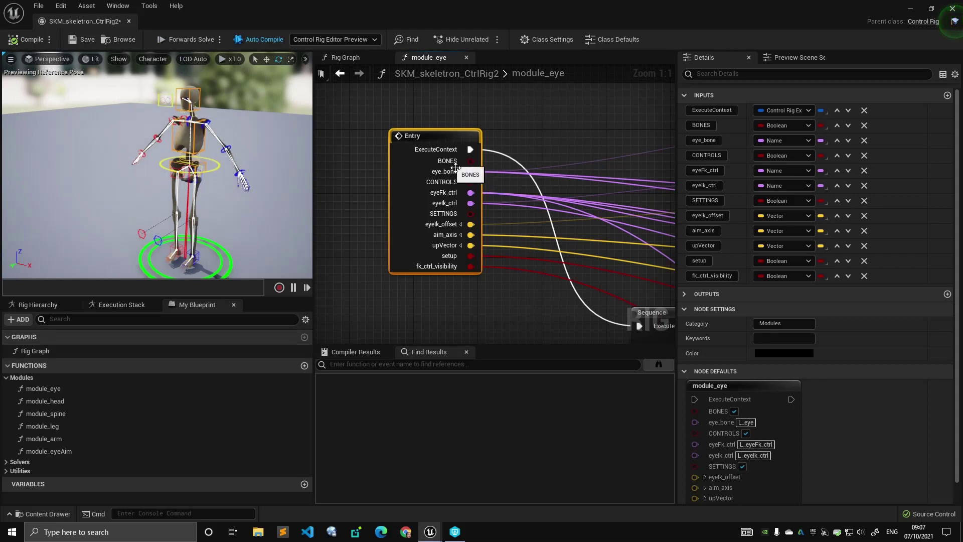
pyautogui.moveTo(521, 130); pyautogui.dragTo(497, 123, button='right')
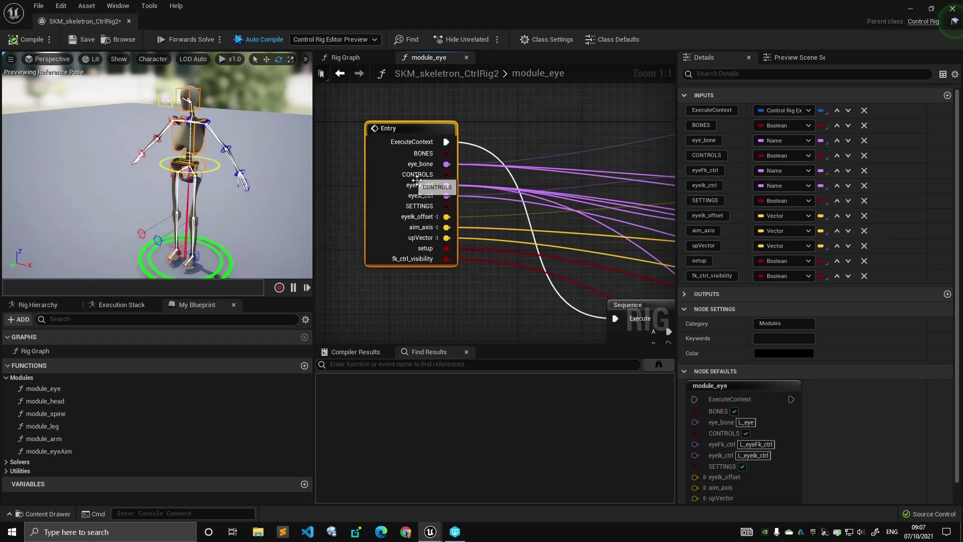
pyautogui.moveTo(425, 153); pyautogui.dragTo(417, 153)
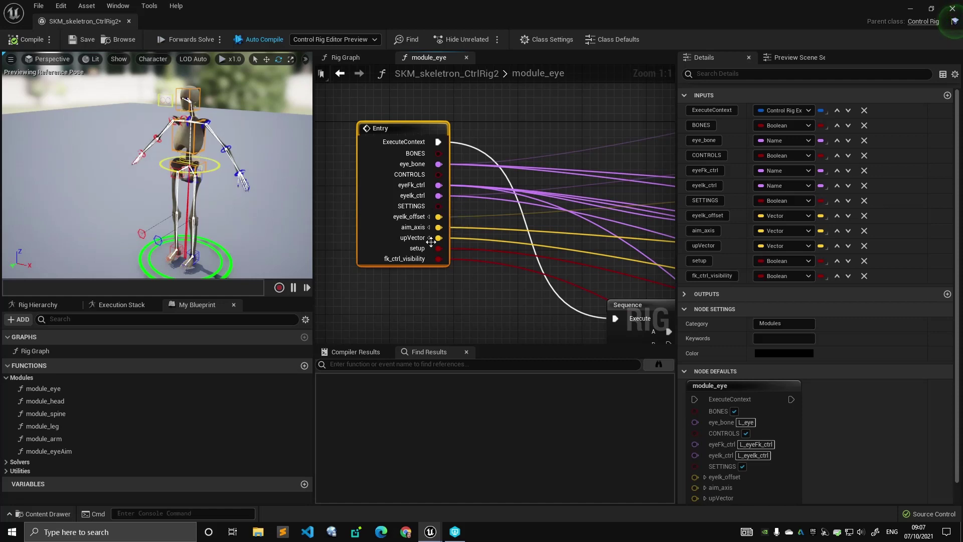
pyautogui.scroll(-2, 486, 113)
# Open the module_head function graph and locate its Entry node.
pyautogui.click(125, 401)
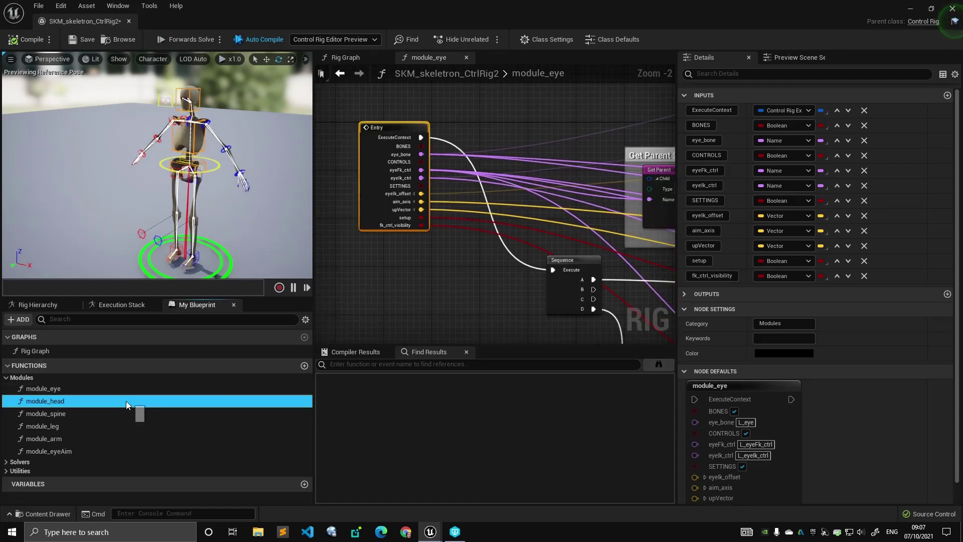
pyautogui.click(130, 413)
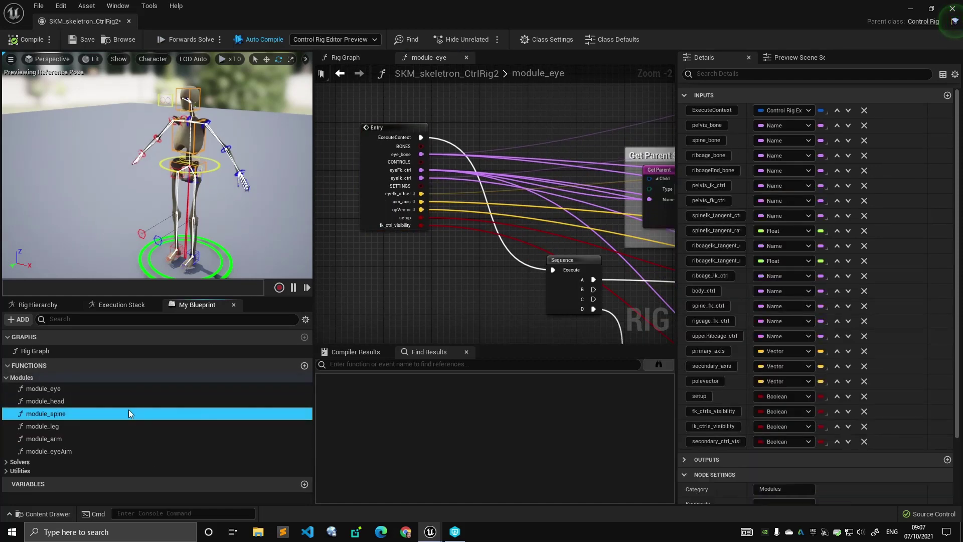
pyautogui.doubleClick(129, 404)
pyautogui.moveTo(455, 263); pyautogui.dragTo(479, 254, button='right')
pyautogui.scroll(4, 543, 245)
pyautogui.moveTo(544, 246); pyautogui.dragTo(338, 207, button='right')
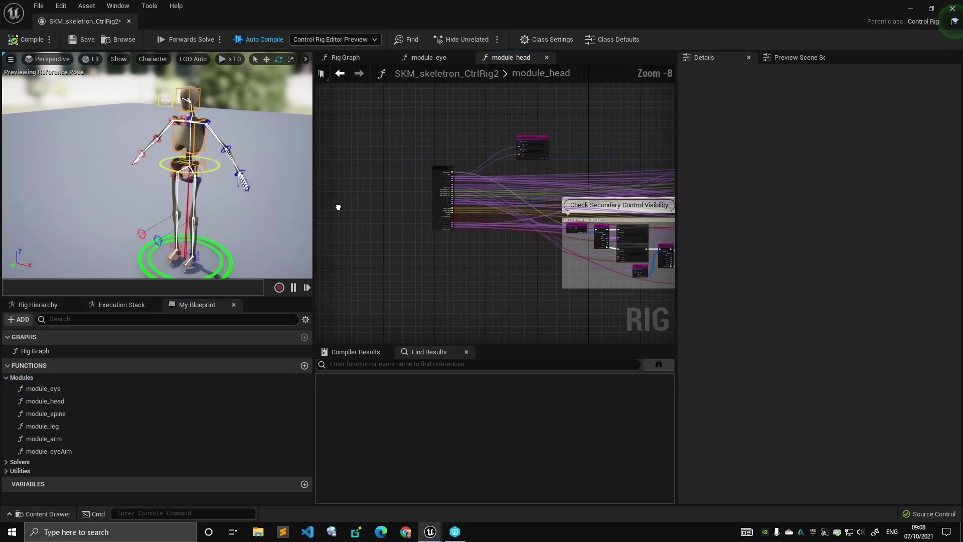
# Examine the module_head Entry node's inputs under BONES, CONTROLS and SETTINGS.
pyautogui.scroll(8, 416, 219)
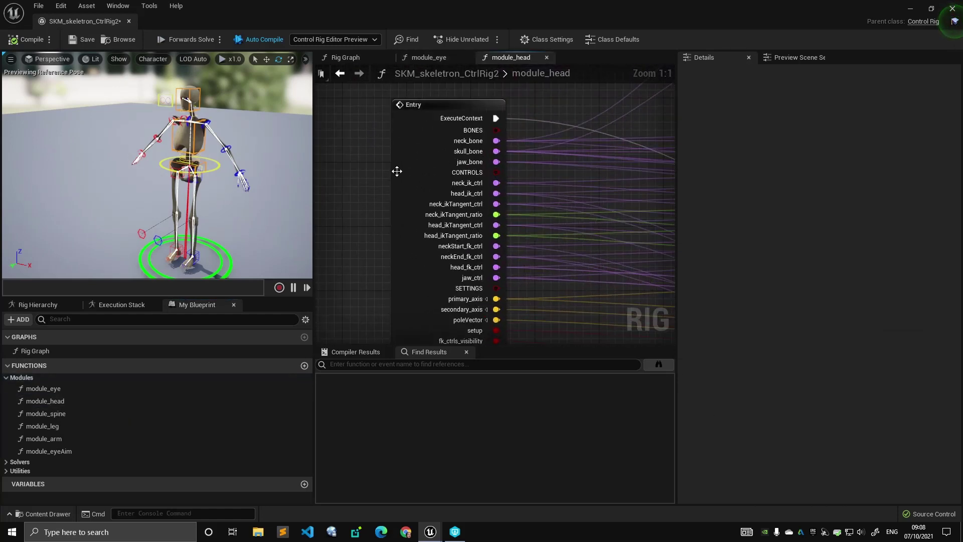
pyautogui.moveTo(401, 155); pyautogui.dragTo(376, 176)
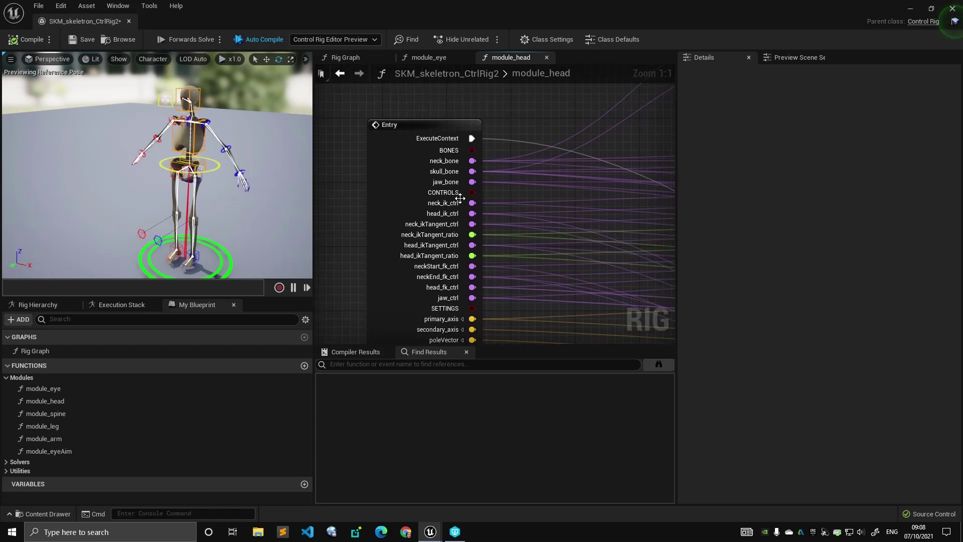
pyautogui.moveTo(502, 284); pyautogui.dragTo(507, 207, button='right')
pyautogui.moveTo(503, 254); pyautogui.dragTo(510, 198, button='right')
pyautogui.scroll(-3, 399, 239)
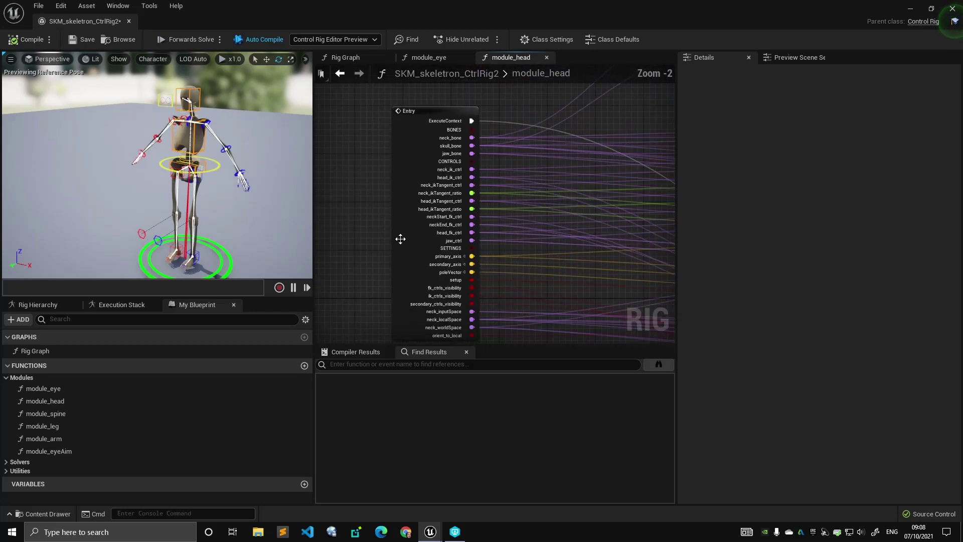
# Return to module_eye, select its Entry node, and review the node defaults for its bone, control and settings inputs.
pyautogui.doubleClick(146, 390)
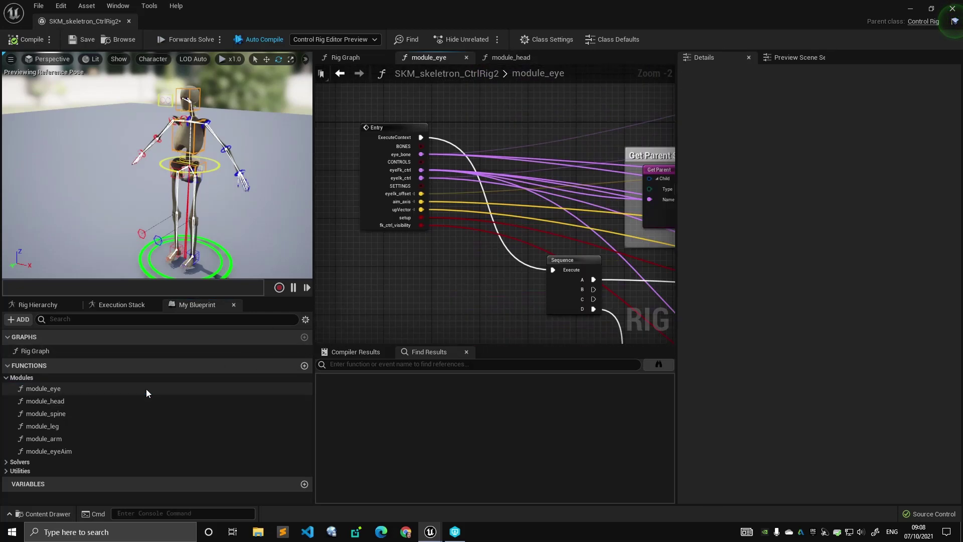
pyautogui.click(383, 221)
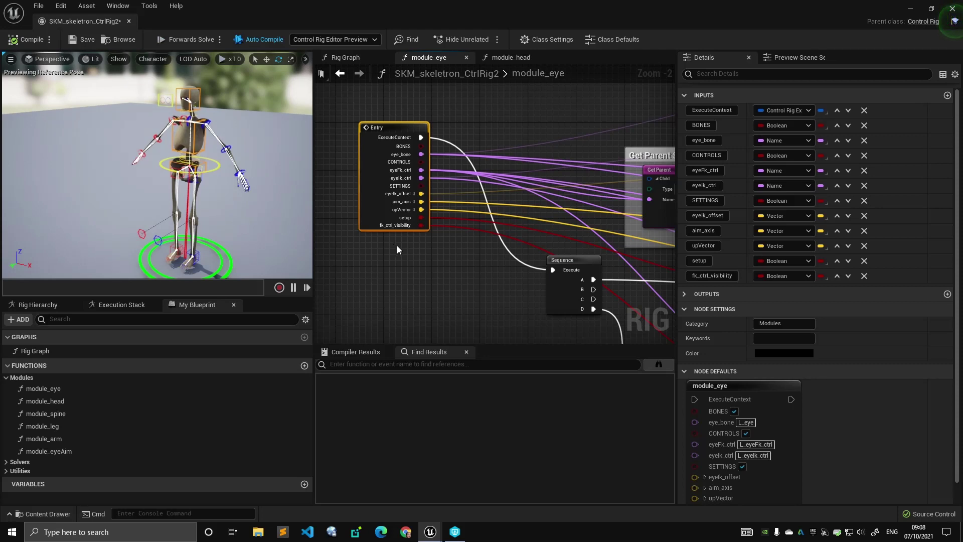
pyautogui.moveTo(392, 205); pyautogui.dragTo(387, 218)
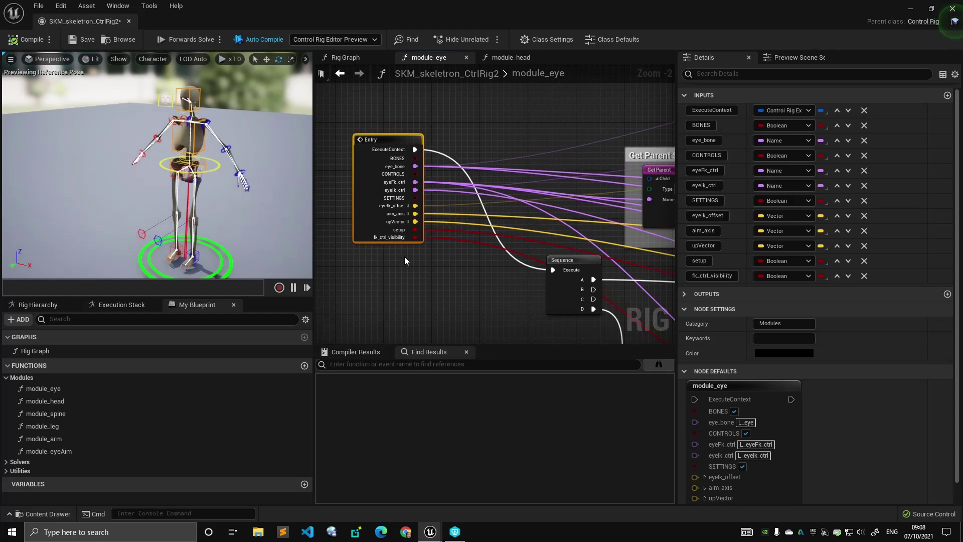
pyautogui.moveTo(376, 235)
pyautogui.mouseDown()
pyautogui.moveTo(372, 218)
pyautogui.moveTo(389, 223)
pyautogui.mouseUp()
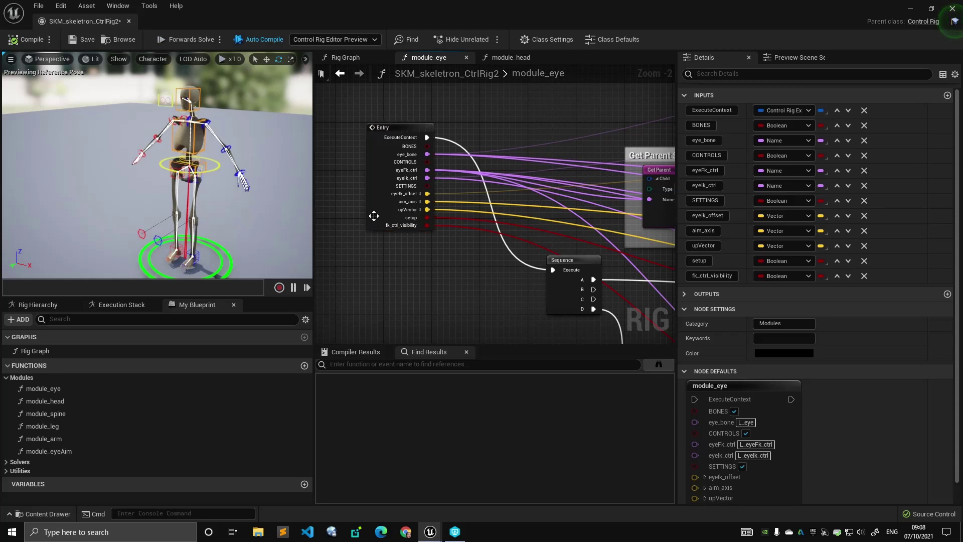
pyautogui.scroll(-2, 872, 430)
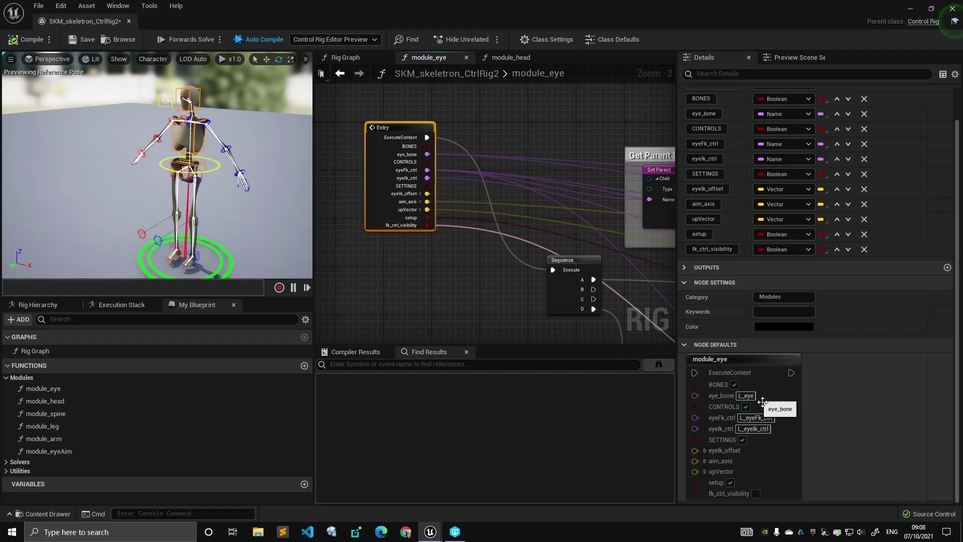
# Add a module_eye function node to an empty area of the Rig Graph below the existing eye modules.
pyautogui.click(356, 58)
pyautogui.moveTo(84, 386); pyautogui.dragTo(563, 297)
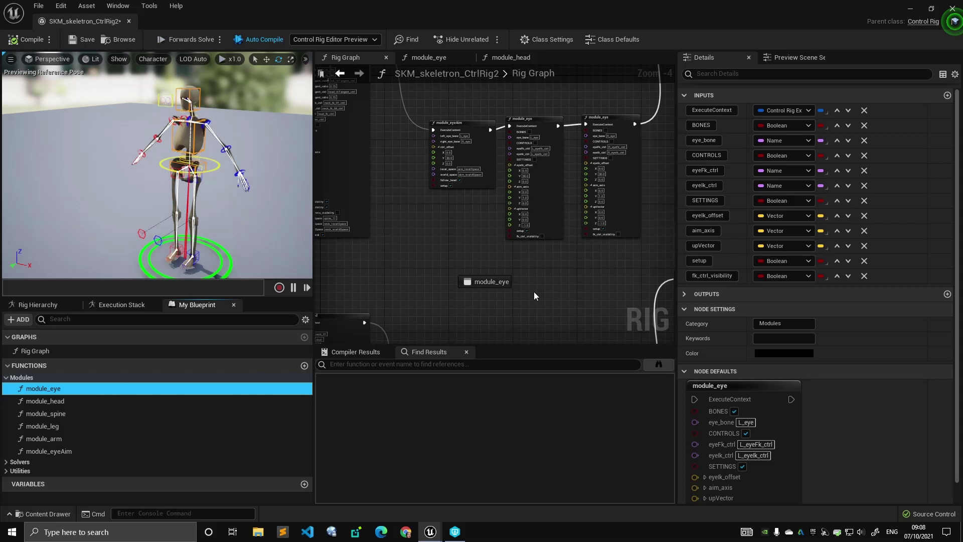
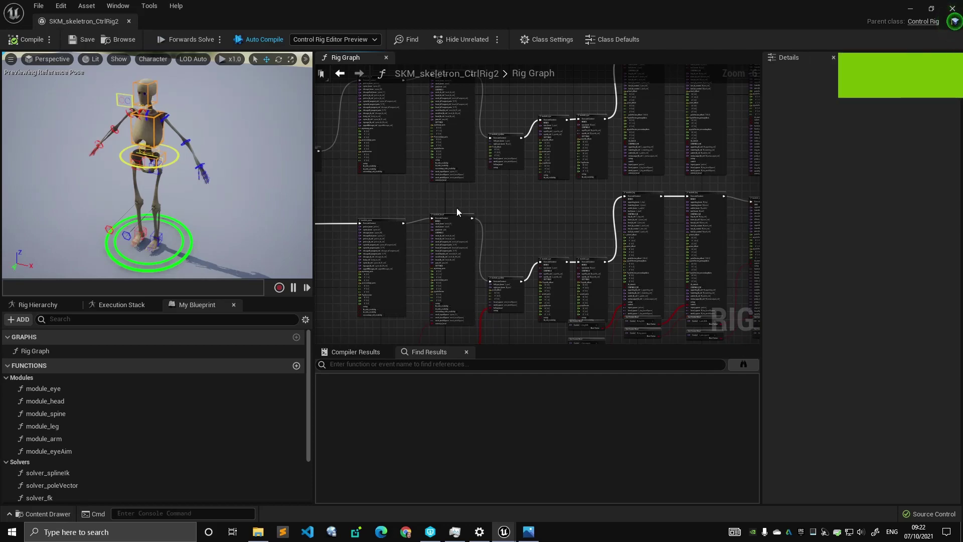
# Review the two module chains in the Rig Graph back to their starting event nodes.
pyautogui.moveTo(523, 200); pyautogui.dragTo(556, 216, button='right')
pyautogui.scroll(-2, 543, 256)
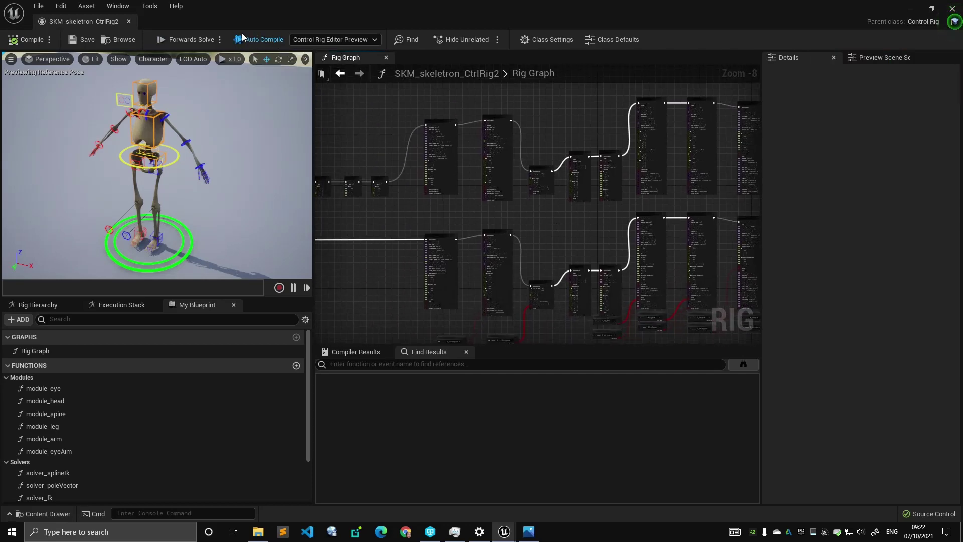
pyautogui.moveTo(373, 120); pyautogui.dragTo(564, 128, button='right')
pyautogui.scroll(3, 517, 139)
pyautogui.moveTo(404, 147); pyautogui.dragTo(528, 116, button='right')
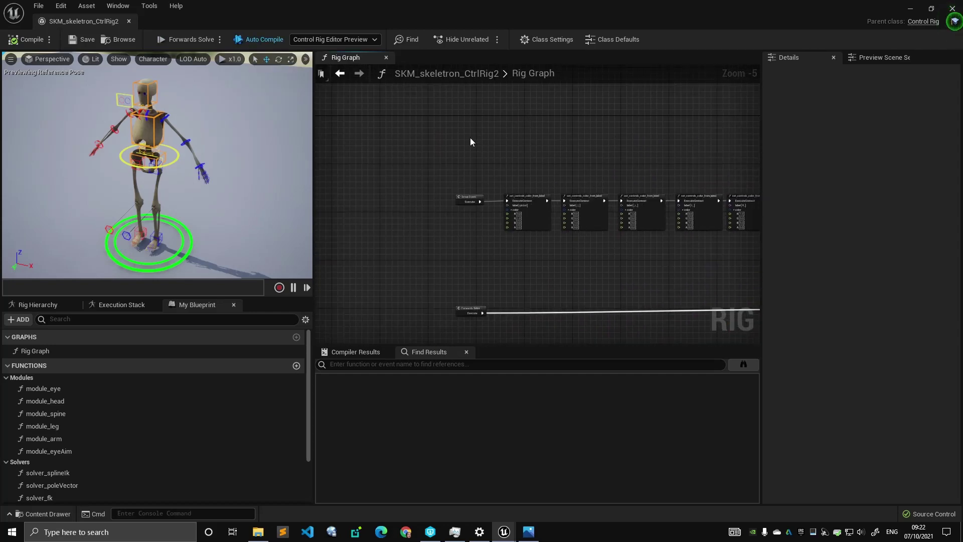
# Select and inspect the M_aim_ctrl eye aim control in front of the skull, and clear the selection.
pyautogui.press('w')
pyautogui.moveTo(259, 126); pyautogui.dragTo(261, 96, button='right')
pyautogui.click(28, 175)
pyautogui.moveTo(28, 175); pyautogui.dragTo(2, 175, button='right')
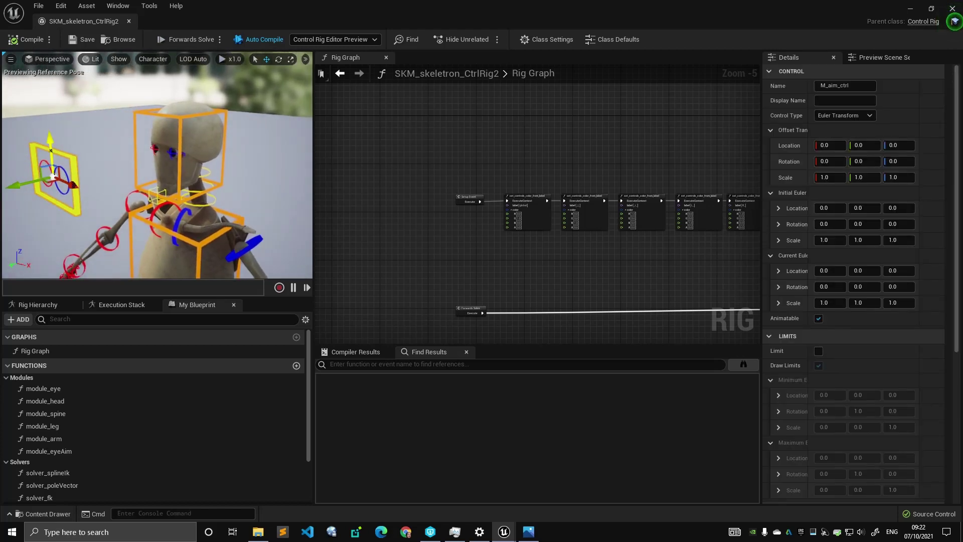
pyautogui.moveTo(51, 150); pyautogui.dragTo(70, 167)
pyautogui.click(247, 164)
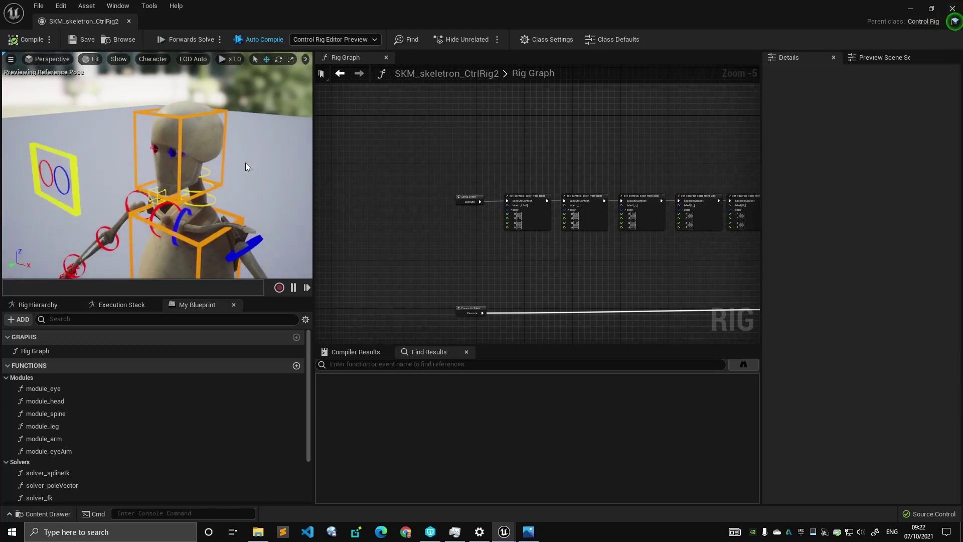
# Inspect the knee controls in front of the legs by selecting L_knee_ctrl, and clear the selection.
pyautogui.moveTo(232, 200); pyautogui.dragTo(198, 190, button='right')
pyautogui.press('s')
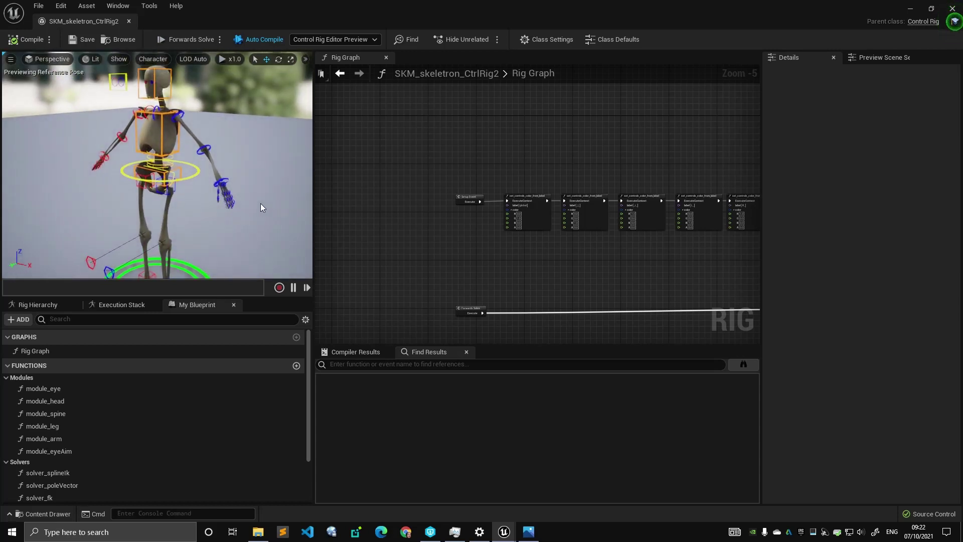
pyautogui.moveTo(260, 203); pyautogui.dragTo(260, 239, button='right')
pyautogui.moveTo(104, 171); pyautogui.dragTo(119, 172, button='right')
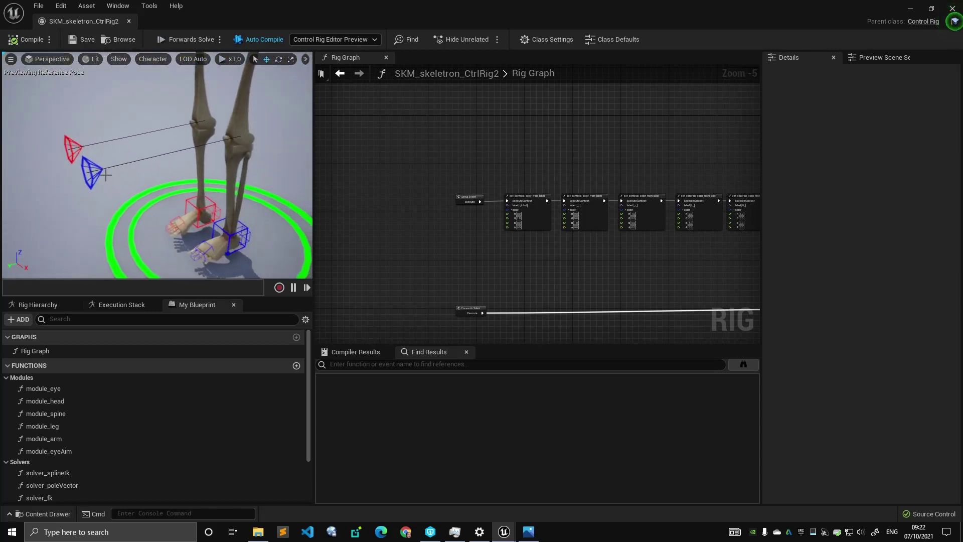
pyautogui.click(94, 161)
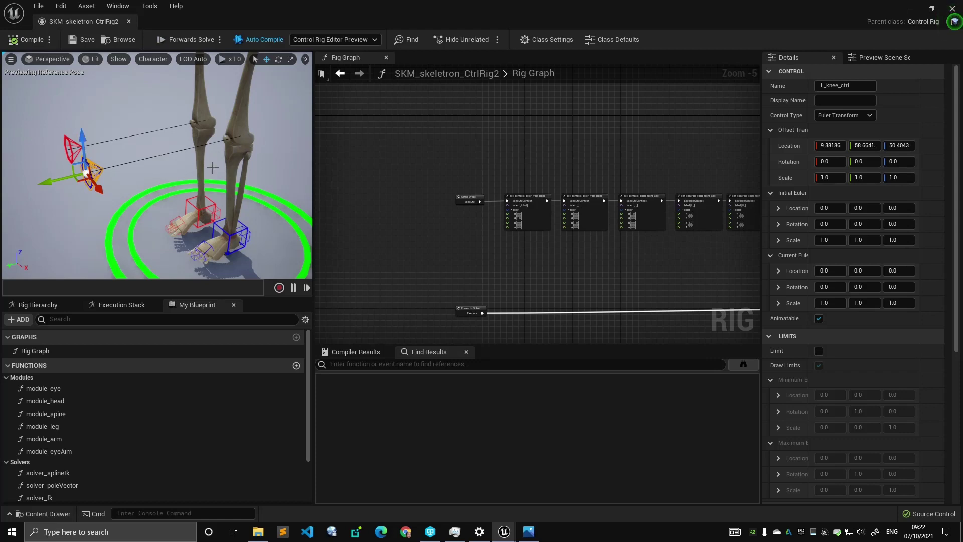
pyautogui.click(269, 172)
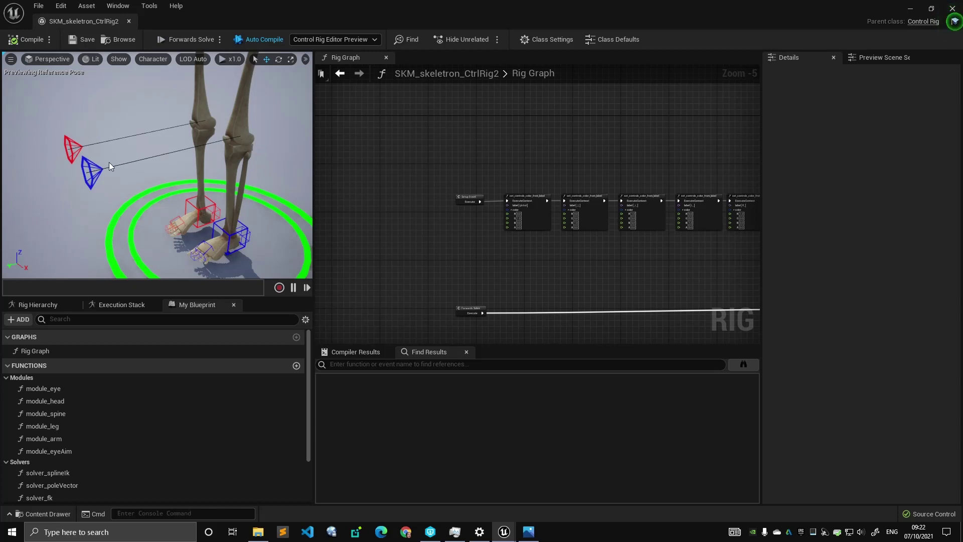
# Reselect L_knee_ctrl, review it in relation to the whole skeleton, and clear the selection.
pyautogui.moveTo(109, 178); pyautogui.dragTo(179, 105, button='right')
pyautogui.click(115, 239)
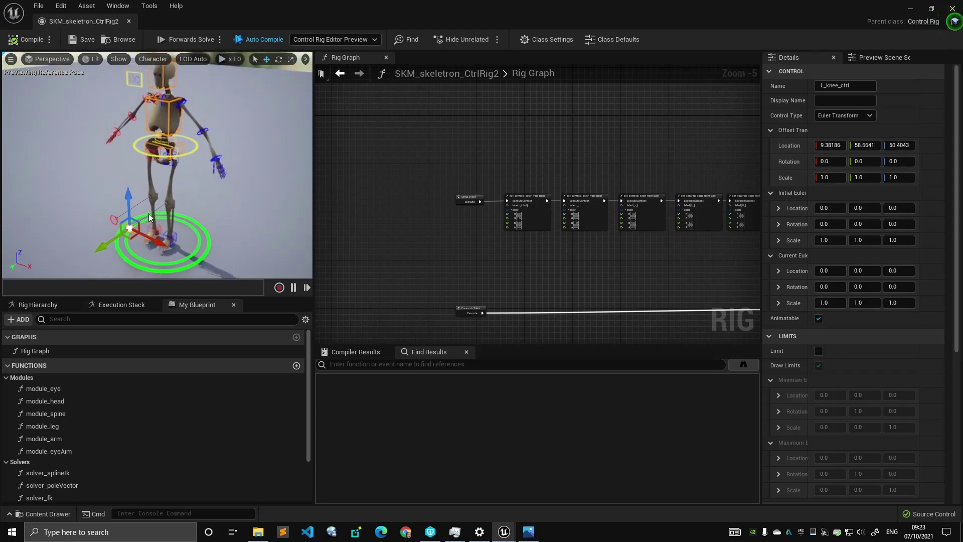
pyautogui.scroll(4, 143, 236)
pyautogui.scroll(-4, 196, 191)
pyautogui.moveTo(203, 135); pyautogui.dragTo(210, 114, button='right')
pyautogui.scroll(-2, 213, 116)
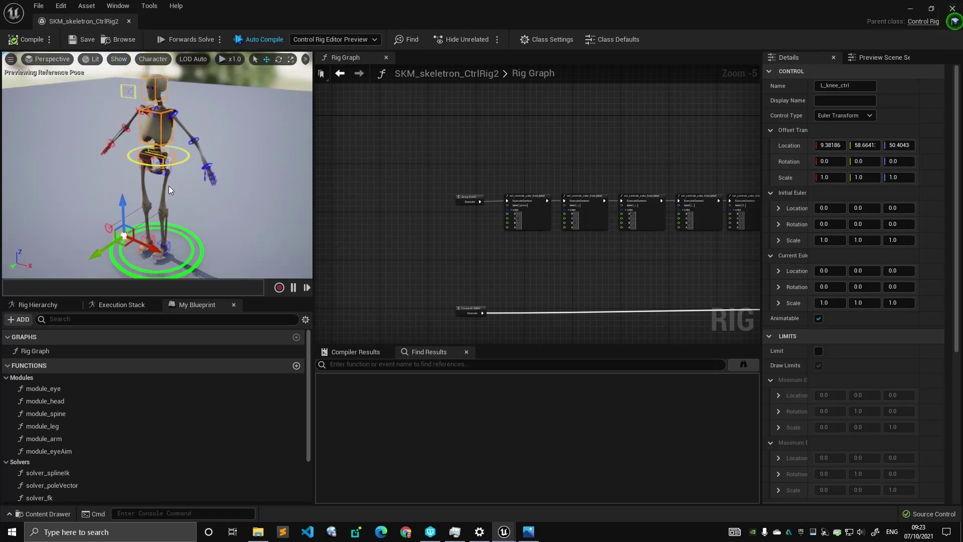
pyautogui.moveTo(168, 186)
pyautogui.mouseDown(button='right')
pyautogui.moveTo(168, 210)
pyautogui.moveTo(169, 183)
pyautogui.mouseUp(button='right')
pyautogui.scroll(2, 161, 195)
pyautogui.scroll(-5, 161, 188)
pyautogui.moveTo(161, 226); pyautogui.dragTo(209, 115)
pyautogui.click(209, 115)
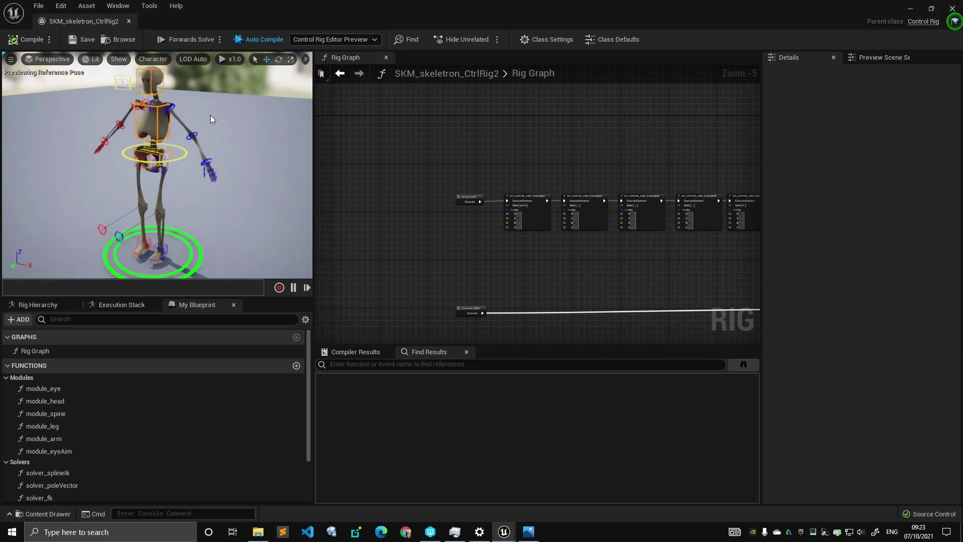
pyautogui.moveTo(191, 167); pyautogui.dragTo(201, 160, button='right')
pyautogui.scroll(-3, 202, 160)
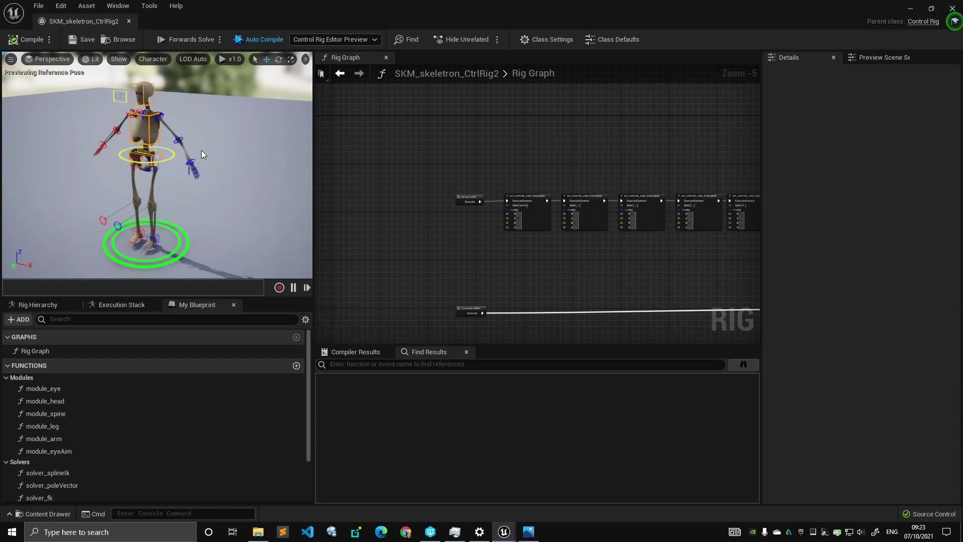
pyautogui.scroll(2, 171, 203)
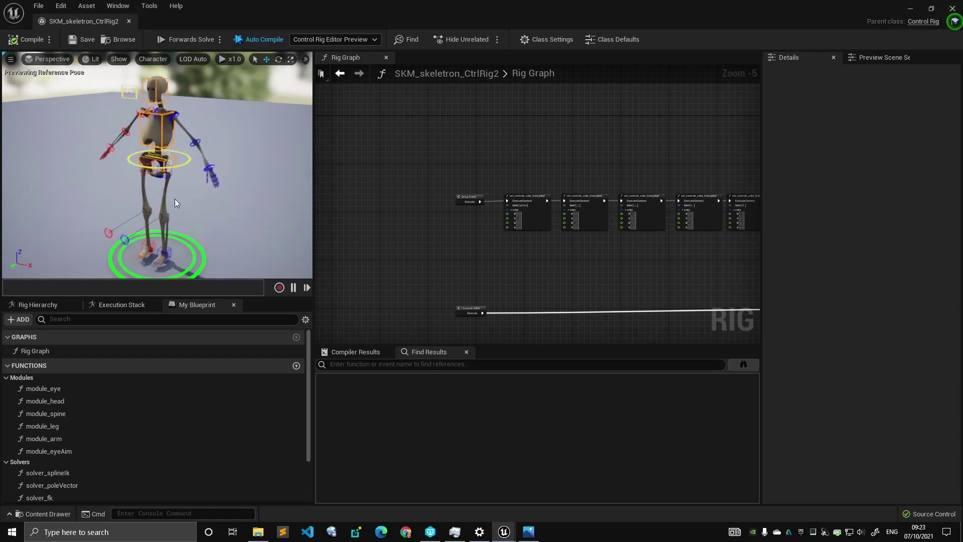
# Select L_knee_ctrl, examine how lines connect both knee controls to the knee joints from several angles, and clear the selection.
pyautogui.click(135, 244)
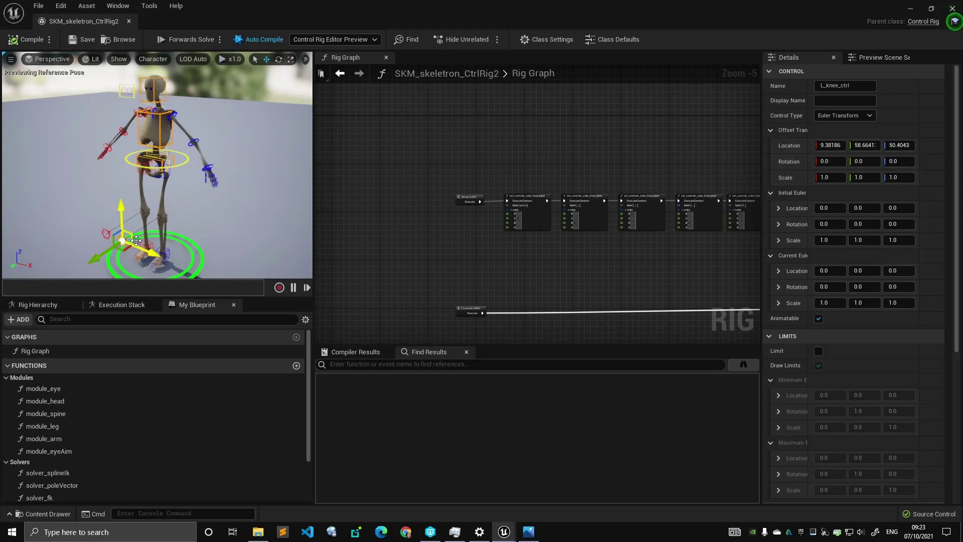
pyautogui.moveTo(184, 217); pyautogui.dragTo(100, 207, button='right')
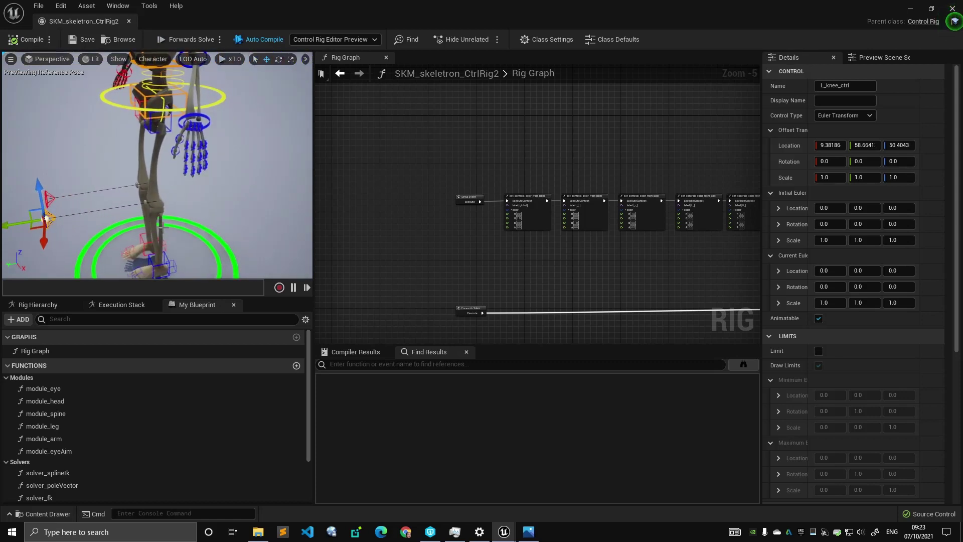
pyautogui.keyDown('alt'); pyautogui.moveTo(157, 199); pyautogui.dragTo(195, 210); pyautogui.keyUp('alt')
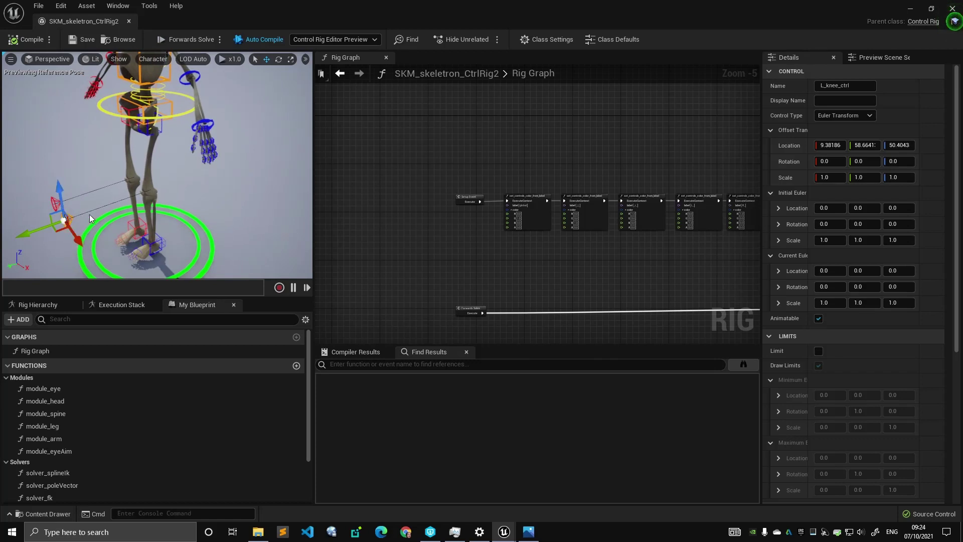
pyautogui.keyDown('alt'); pyautogui.moveTo(211, 200); pyautogui.dragTo(190, 200, button='right'); pyautogui.keyUp('alt')
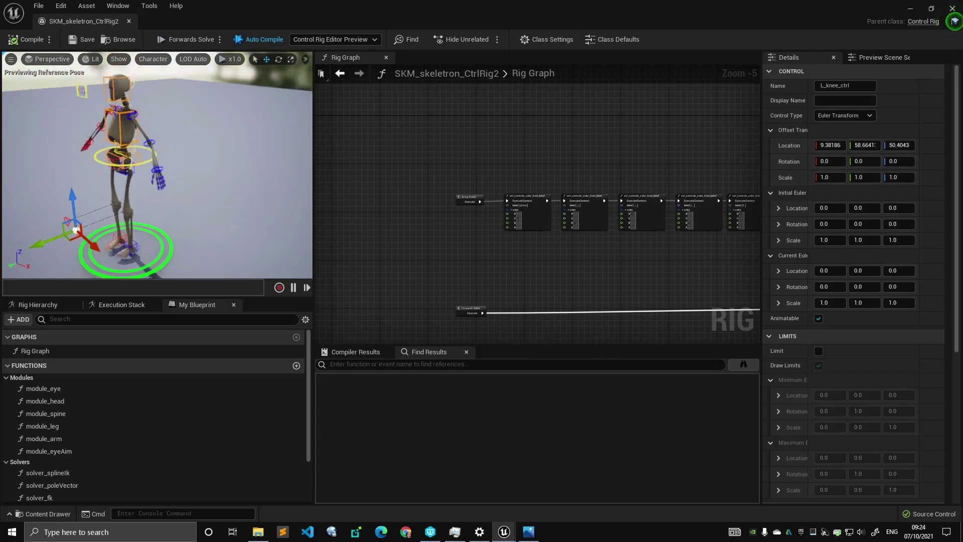
pyautogui.moveTo(210, 200)
pyautogui.keyDown('alt'); pyautogui.mouseDown()
pyautogui.moveTo(236, 200)
pyautogui.moveTo(210, 201)
pyautogui.mouseUp(); pyautogui.keyUp('alt')
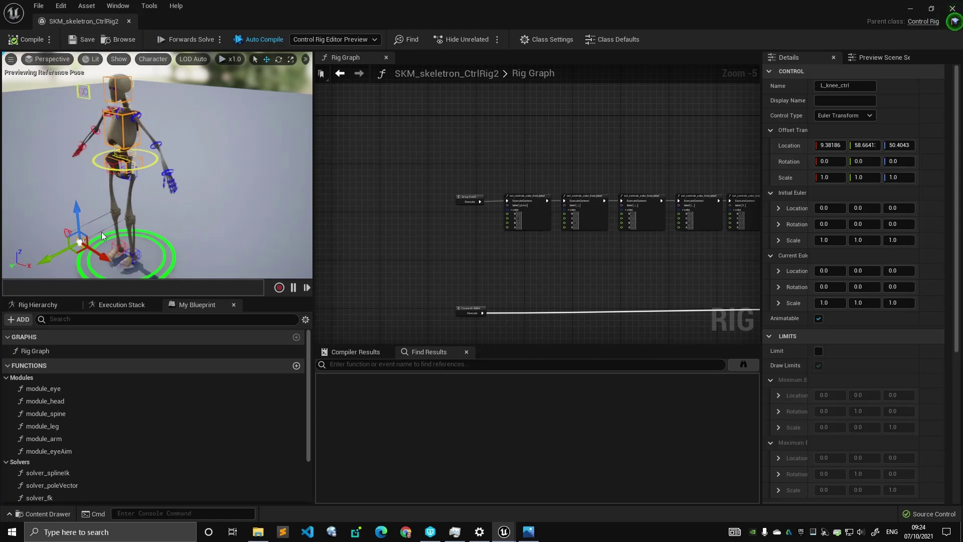
pyautogui.moveTo(131, 226)
pyautogui.keyDown('alt'); pyautogui.mouseDown()
pyautogui.moveTo(103, 226)
pyautogui.moveTo(130, 238)
pyautogui.mouseUp(); pyautogui.keyUp('alt')
pyautogui.keyDown('alt'); pyautogui.moveTo(129, 226); pyautogui.dragTo(176, 225, button='right'); pyautogui.keyUp('alt')
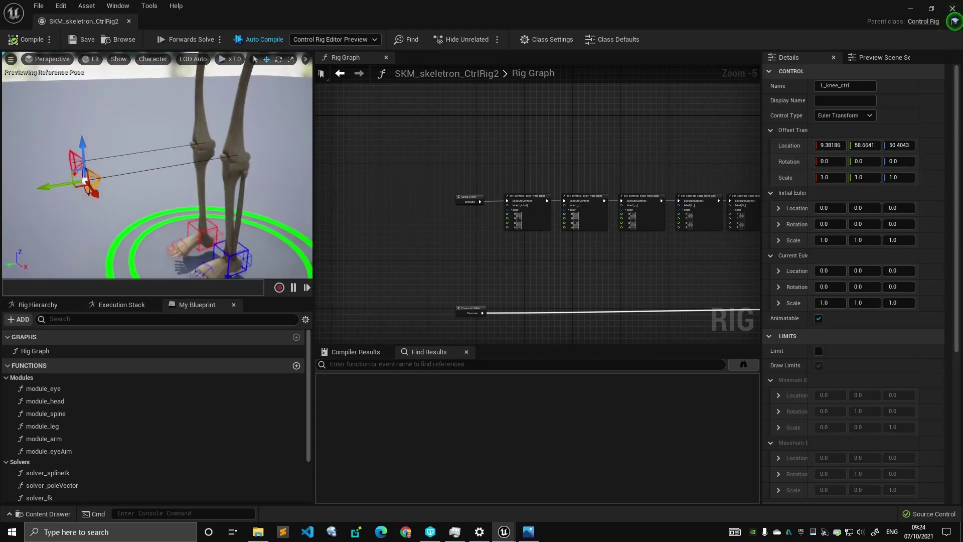
pyautogui.keyDown('alt'); pyautogui.moveTo(175, 186); pyautogui.dragTo(150, 246, button='middle'); pyautogui.keyUp('alt')
pyautogui.keyDown('alt'); pyautogui.moveTo(141, 215); pyautogui.dragTo(123, 198); pyautogui.keyUp('alt')
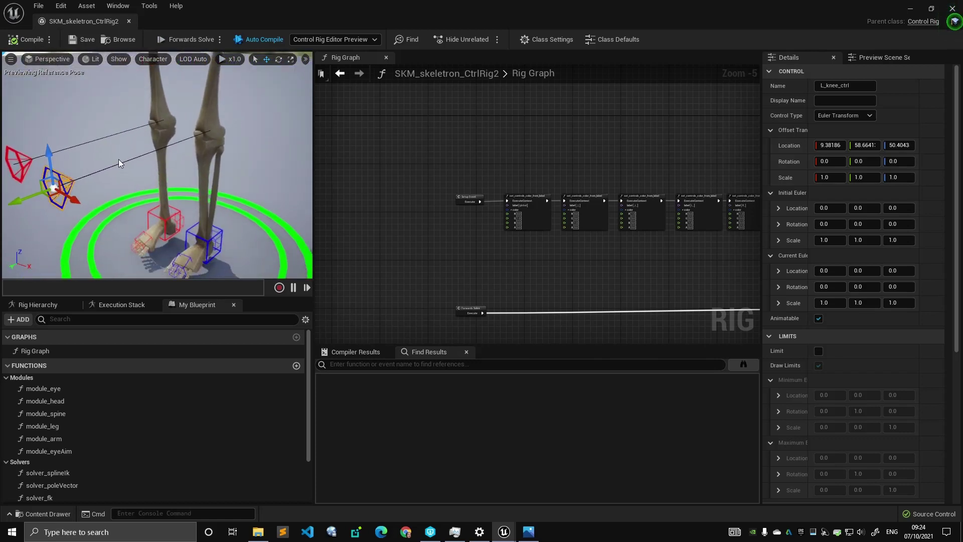
pyautogui.click(258, 129)
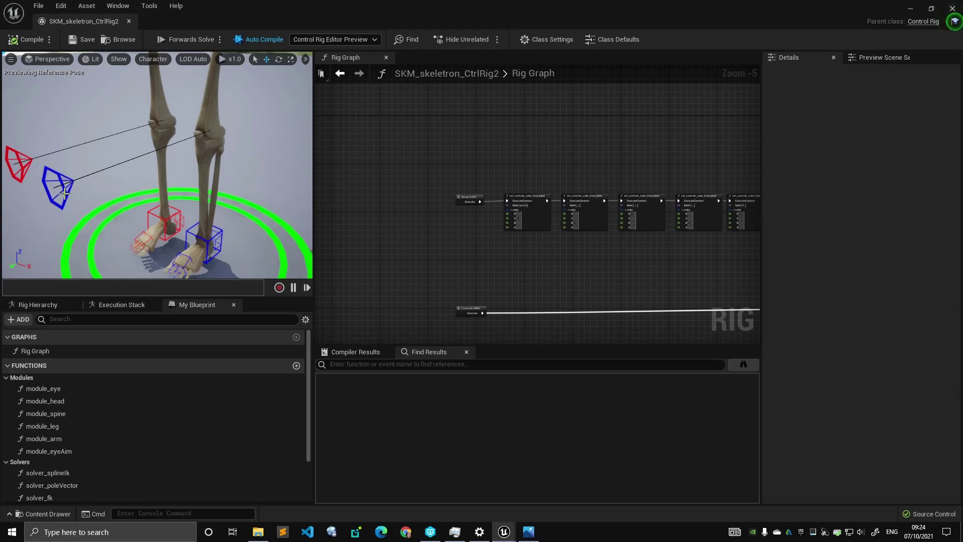
# Examine the knee controls side-on against the leg, check L_knee_ctrl once more, and clear the selection.
pyautogui.keyDown('alt'); pyautogui.moveTo(64, 193); pyautogui.dragTo(98, 178); pyautogui.keyUp('alt')
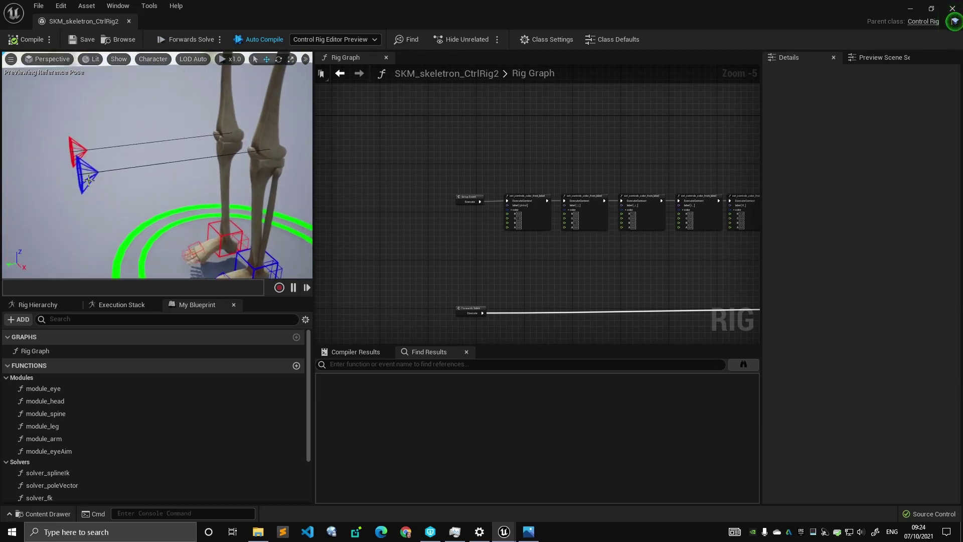
pyautogui.keyDown('alt'); pyautogui.moveTo(155, 166); pyautogui.dragTo(39, 192); pyautogui.keyUp('alt')
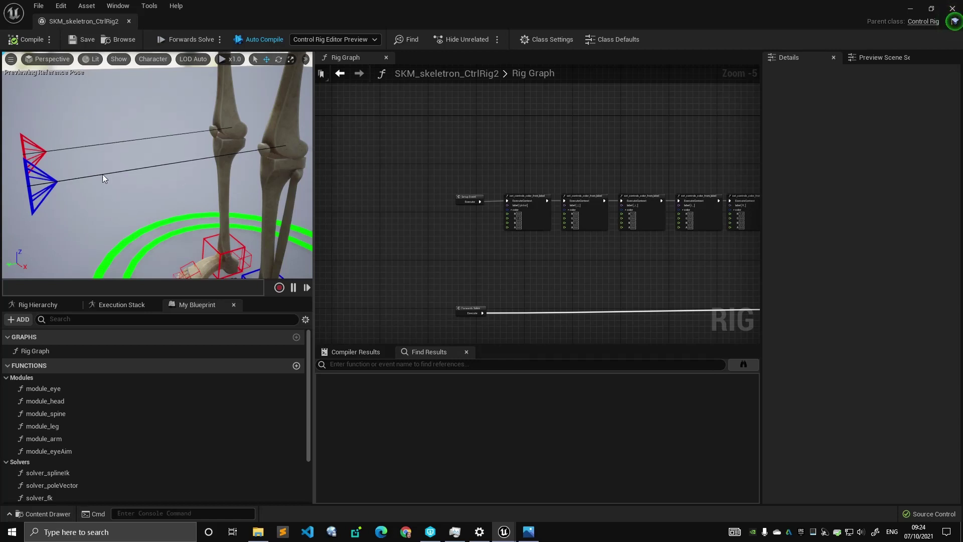
pyautogui.click(56, 187)
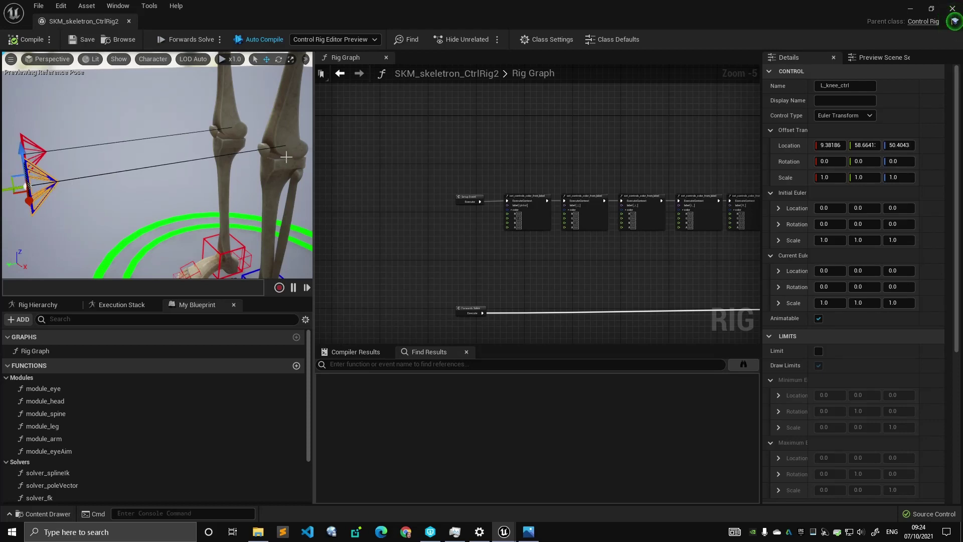
pyautogui.scroll(-4, 134, 178)
pyautogui.keyDown('alt'); pyautogui.moveTo(135, 177); pyautogui.dragTo(173, 186); pyautogui.keyUp('alt')
pyautogui.scroll(3, 173, 187)
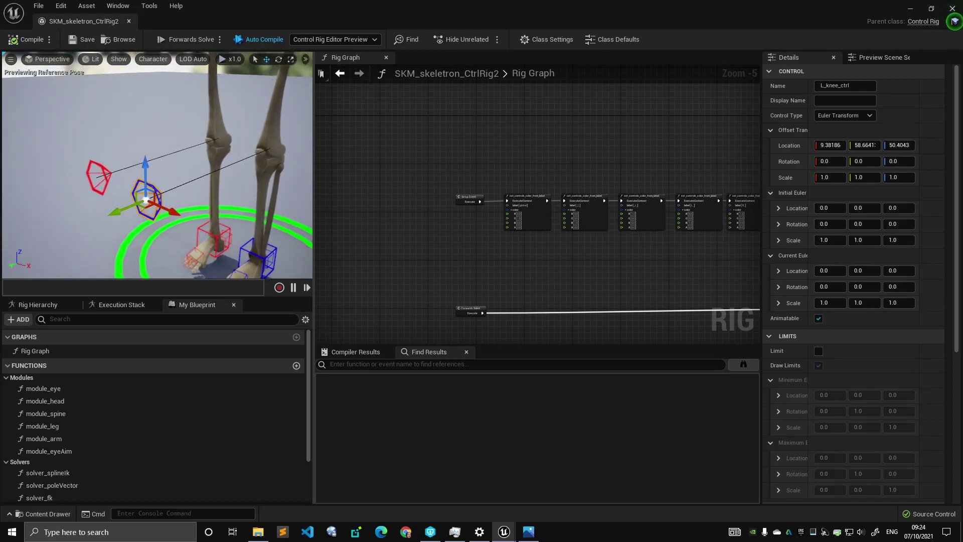
pyautogui.click(205, 164)
pyautogui.moveTo(150, 181); pyautogui.dragTo(154, 180, button='right')
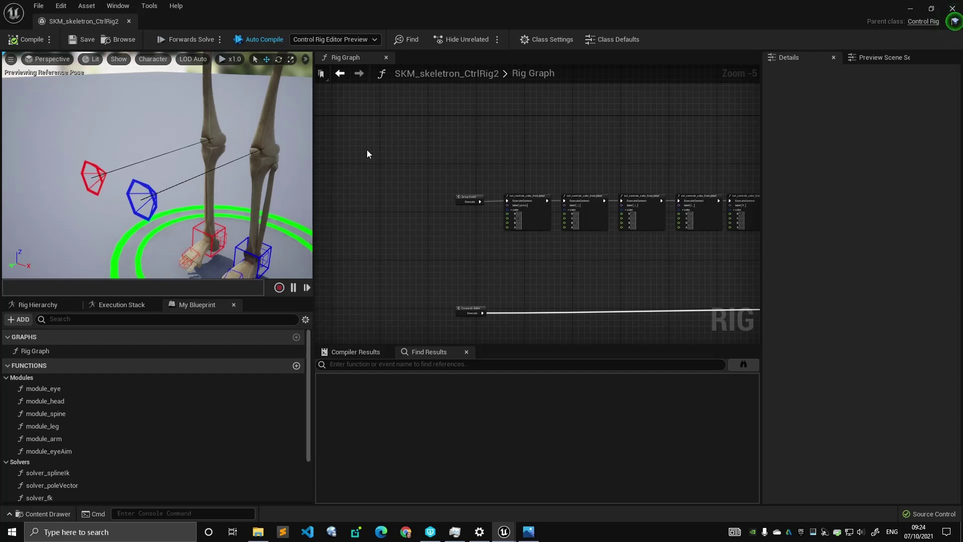
# Open the module_leg function and examine the nodes at the end of its graph alongside the skeleton's legs.
pyautogui.moveTo(366, 149); pyautogui.dragTo(315, 105, button='right')
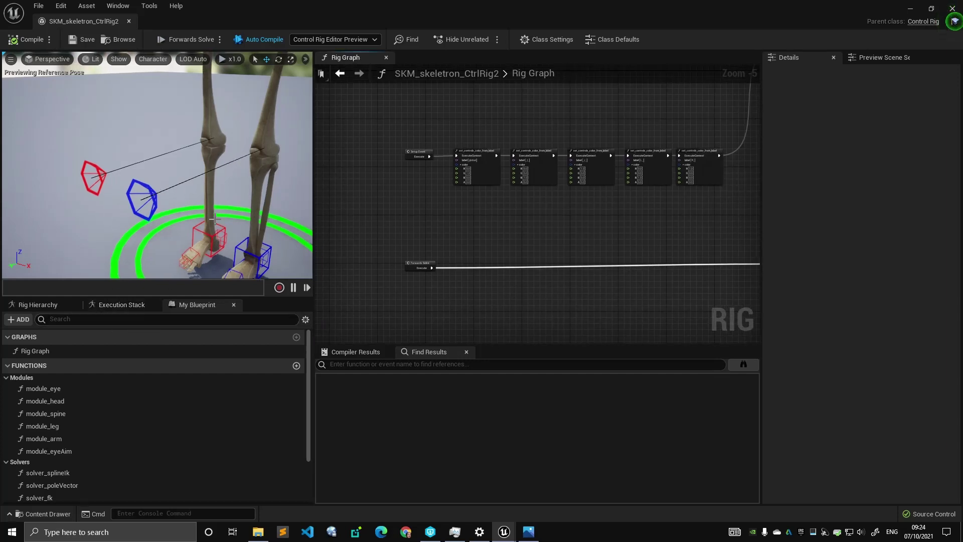
pyautogui.moveTo(219, 210); pyautogui.dragTo(250, 209, button='right')
pyautogui.press('s')
pyautogui.press('w')
pyautogui.scroll(-4, 93, 420)
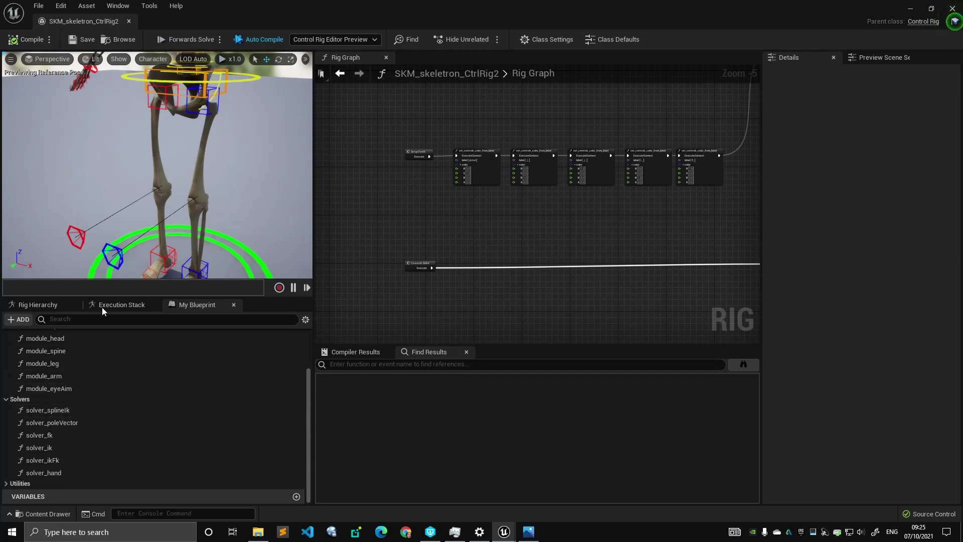
pyautogui.doubleClick(73, 363)
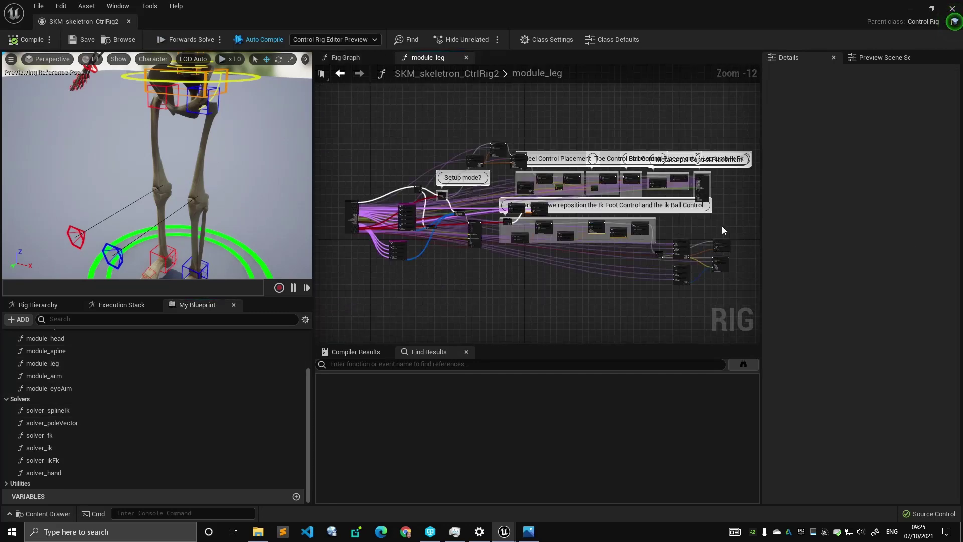
pyautogui.scroll(10, 551, 200)
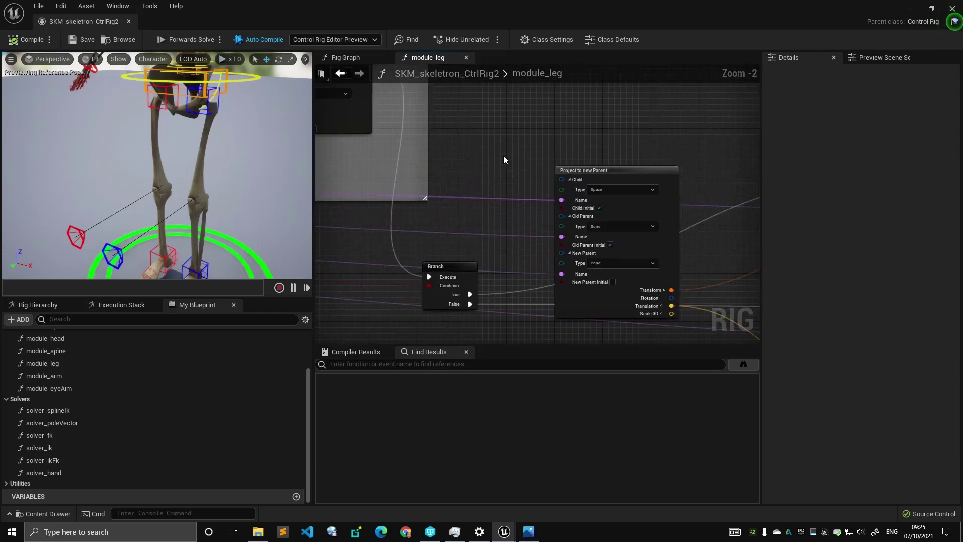
pyautogui.scroll(-6, 503, 159)
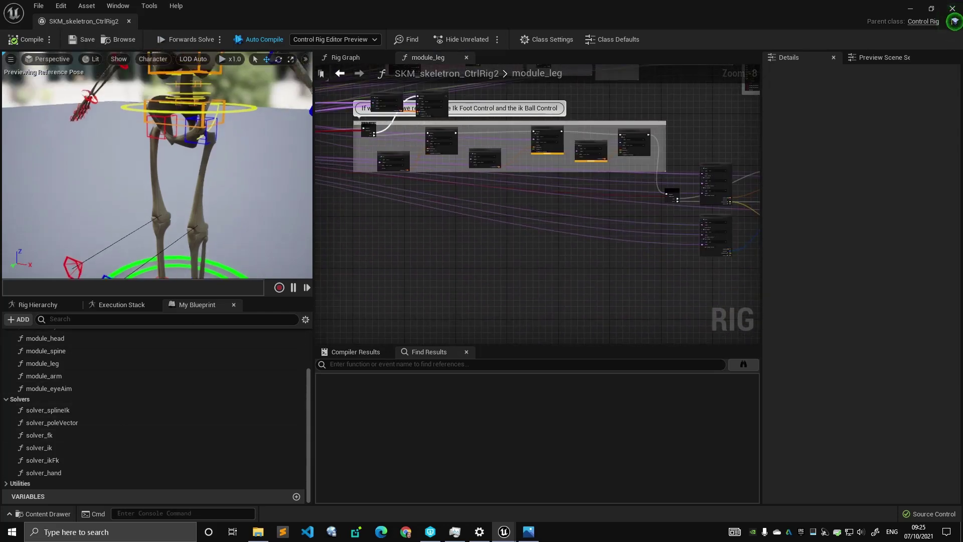
pyautogui.moveTo(247, 209)
pyautogui.mouseDown(button='right')
pyautogui.moveTo(241, 201)
pyautogui.moveTo(251, 221)
pyautogui.moveTo(246, 209)
pyautogui.mouseUp(button='right')
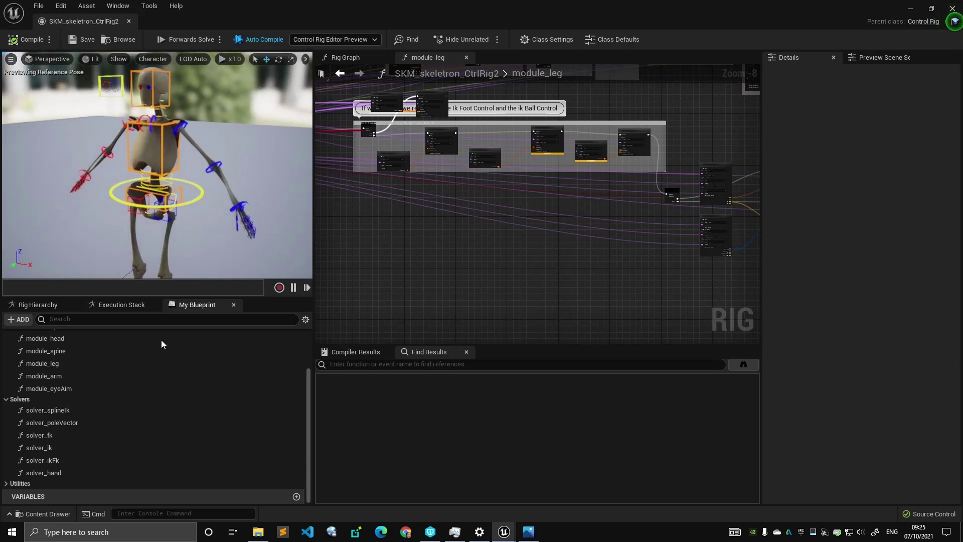
# Open the solver_ik function and examine the nodes that follow Basic IK at the end of its graph.
pyautogui.doubleClick(101, 444)
pyautogui.scroll(5, 528, 164)
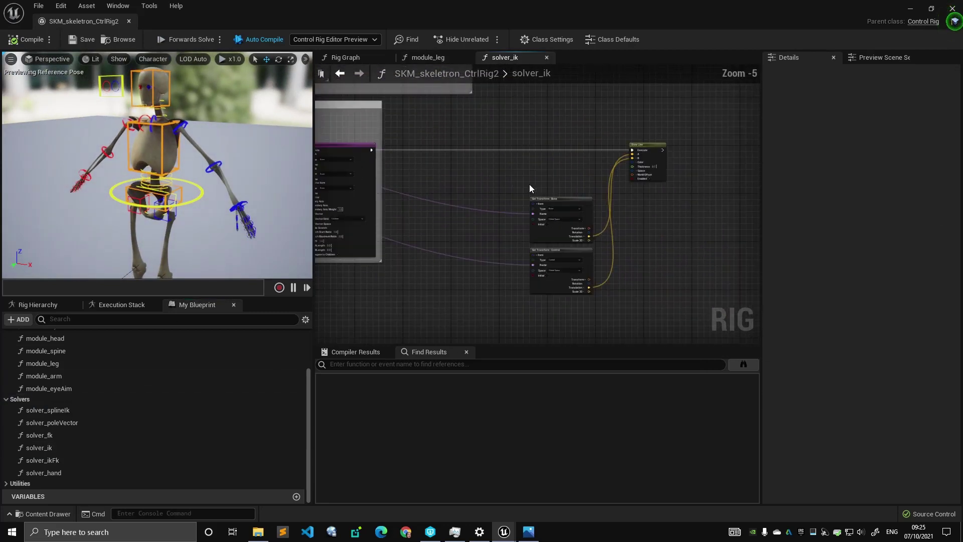
pyautogui.scroll(3, 529, 186)
pyautogui.moveTo(565, 189)
pyautogui.mouseDown(button='right')
pyautogui.moveTo(449, 184)
pyautogui.moveTo(567, 172)
pyautogui.mouseUp(button='right')
pyautogui.scroll(-3, 583, 168)
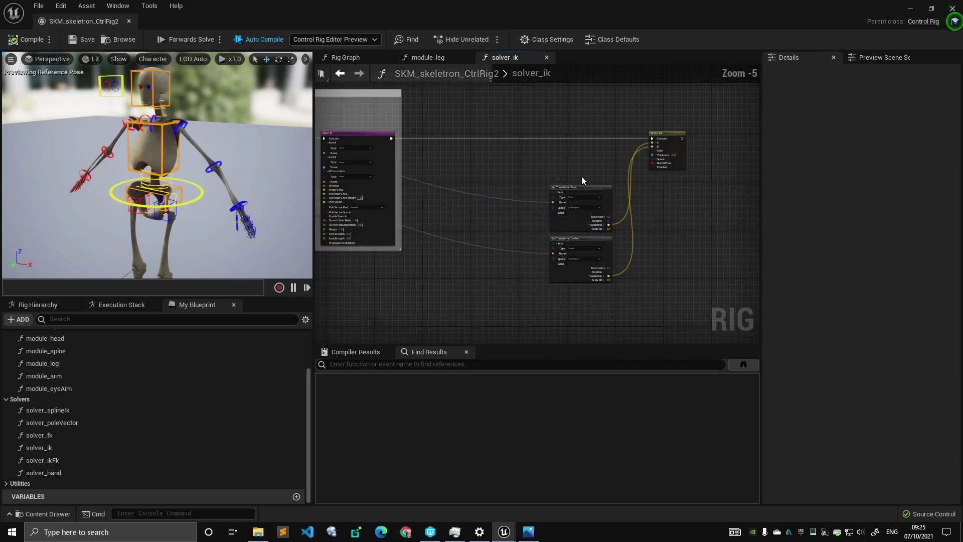
# Shift the bone and control Get Transform nodes towards Basic IK and bring the Draw Line node in beside them.
pyautogui.moveTo(582, 176); pyautogui.dragTo(486, 218)
pyautogui.scroll(2, 499, 205)
pyautogui.moveTo(621, 138); pyautogui.dragTo(561, 189, button='right')
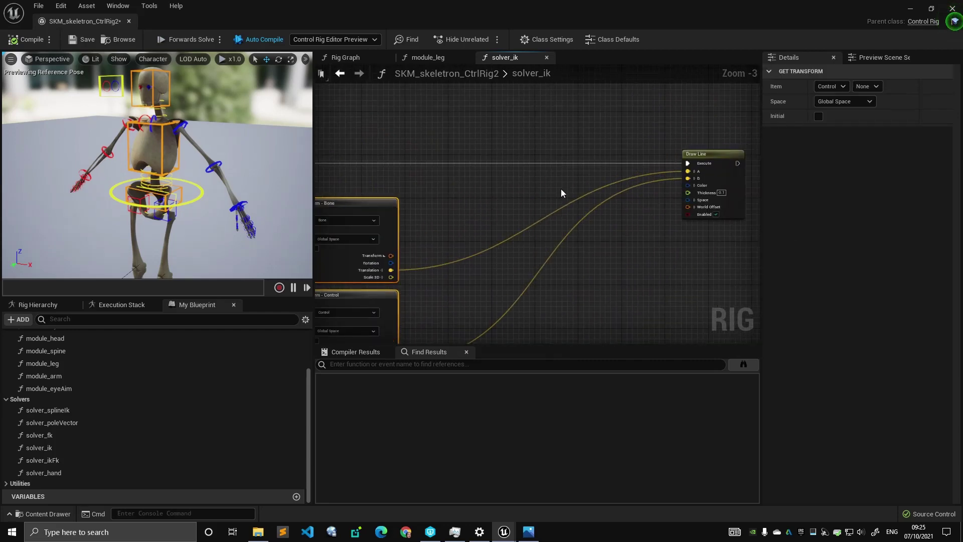
pyautogui.click(689, 153)
pyautogui.moveTo(689, 153); pyautogui.dragTo(488, 159)
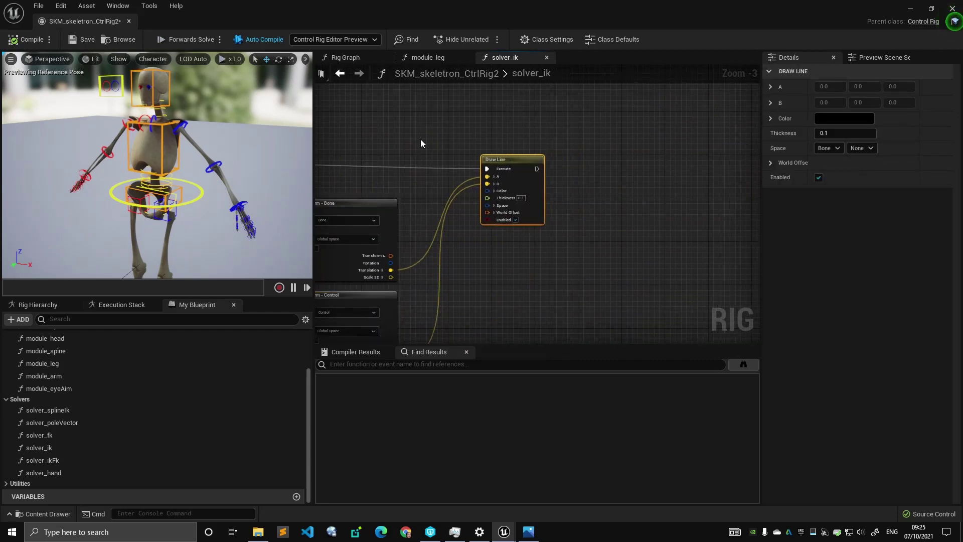
# Inspect the Get Transform nodes for the bone and the control, comparing them with the knee controls on the skeleton.
pyautogui.moveTo(420, 143); pyautogui.dragTo(572, 171, button='right')
pyautogui.click(572, 169)
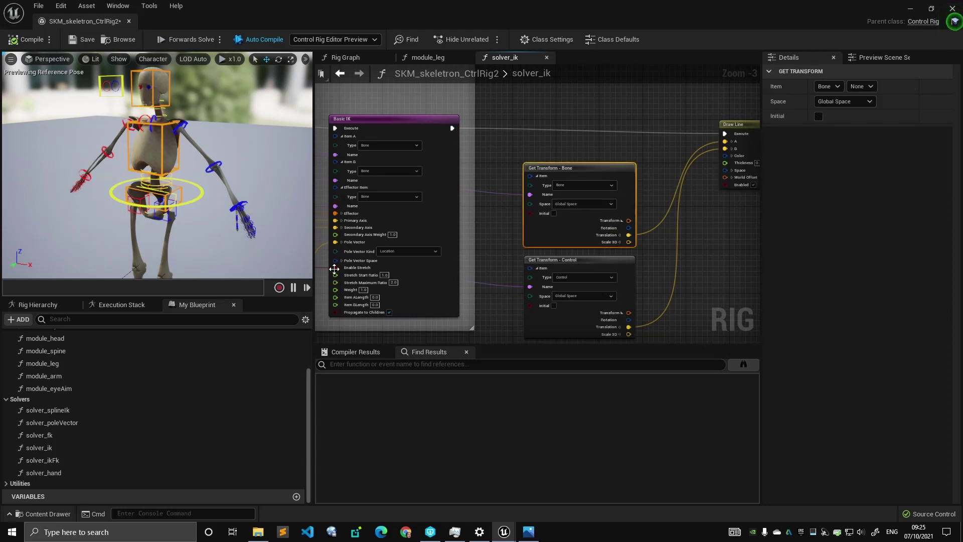
pyautogui.moveTo(580, 286); pyautogui.dragTo(585, 287)
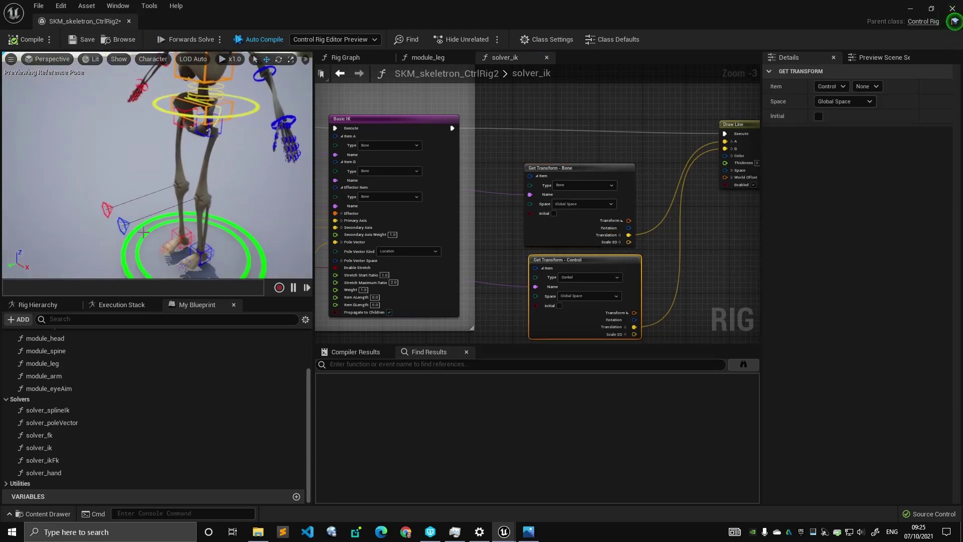
pyautogui.click(580, 176)
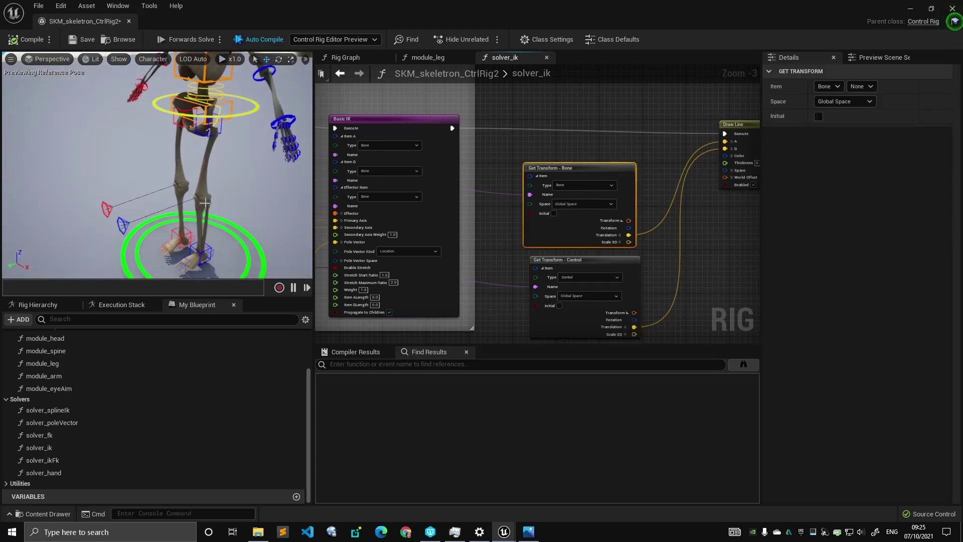
# Select the Draw Line node and examine its inputs and settings against the lines drawn to the knee controls.
pyautogui.moveTo(666, 128); pyautogui.dragTo(522, 115, button='right')
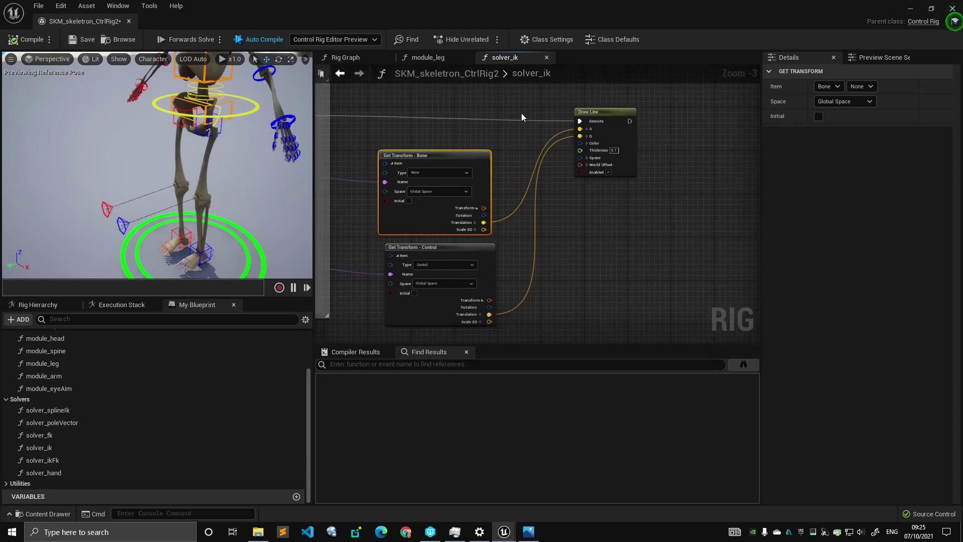
pyautogui.click(610, 113)
pyautogui.moveTo(665, 151); pyautogui.dragTo(645, 204, button='right')
pyautogui.scroll(3, 646, 207)
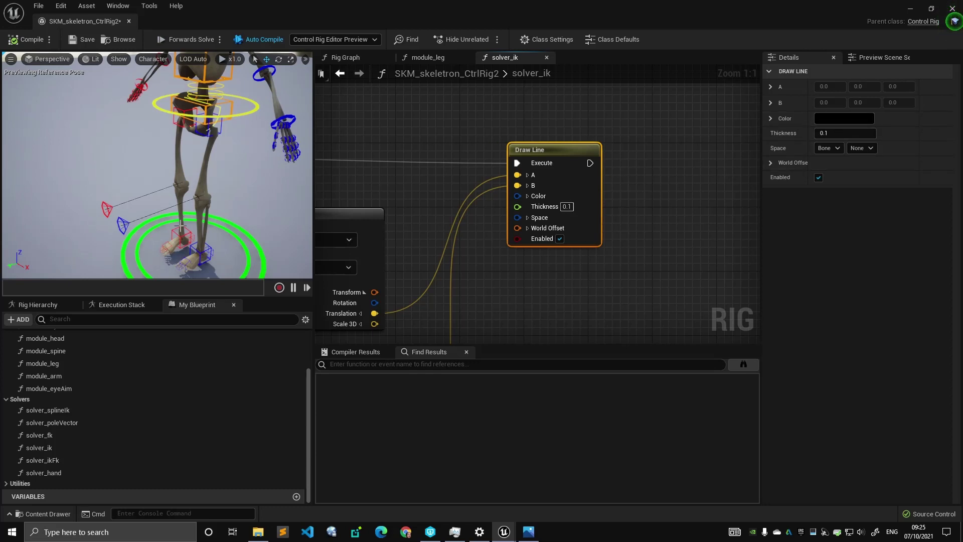
pyautogui.moveTo(176, 220); pyautogui.dragTo(203, 197, button='right')
pyautogui.scroll(-2, 450, 187)
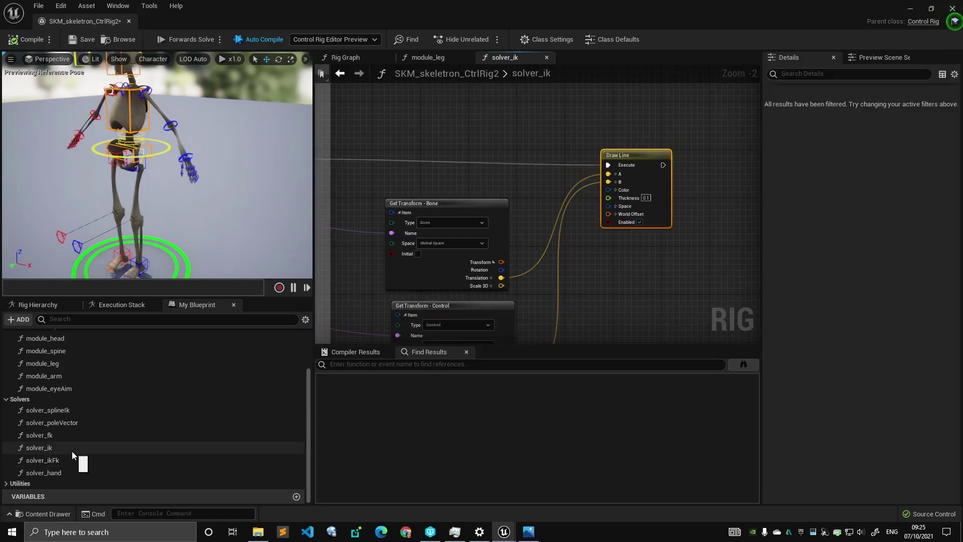
# Review the input lists of the solver_ikFk and module_arm functions.
pyautogui.moveTo(184, 217); pyautogui.dragTo(148, 246, button='right')
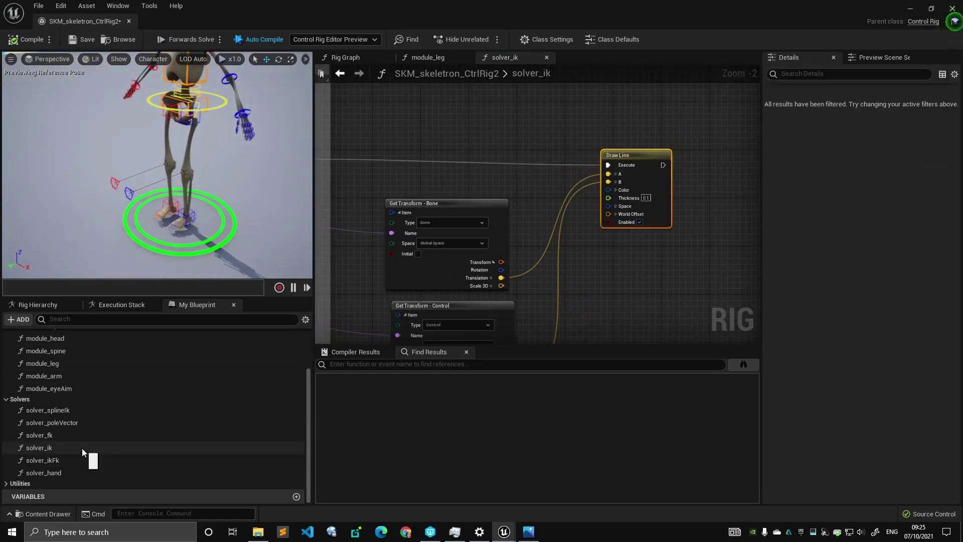
pyautogui.click(66, 463)
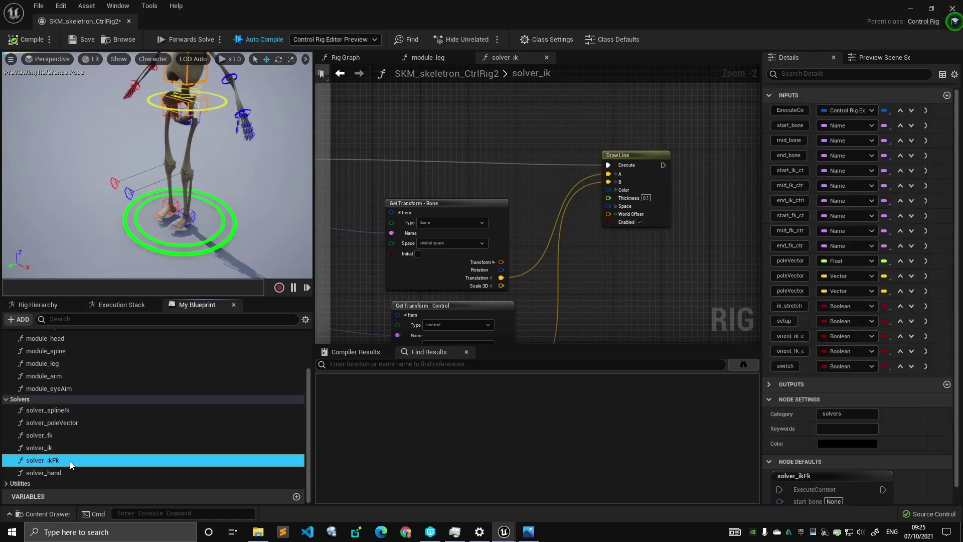
pyautogui.click(64, 377)
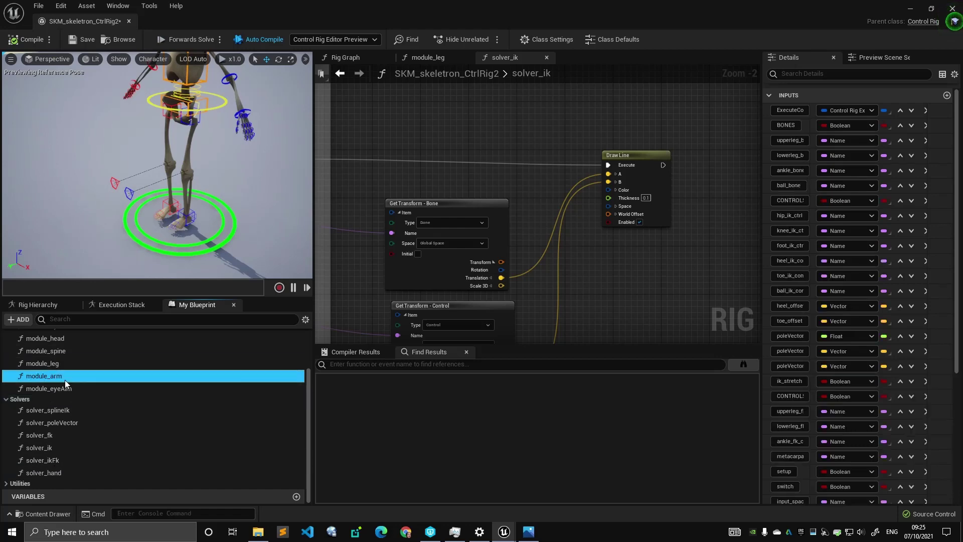
# Enable Current Bool on the L_arm_fkIk control in the rig hierarchy and examine the left elbow's pole vector line.
pyautogui.click(44, 305)
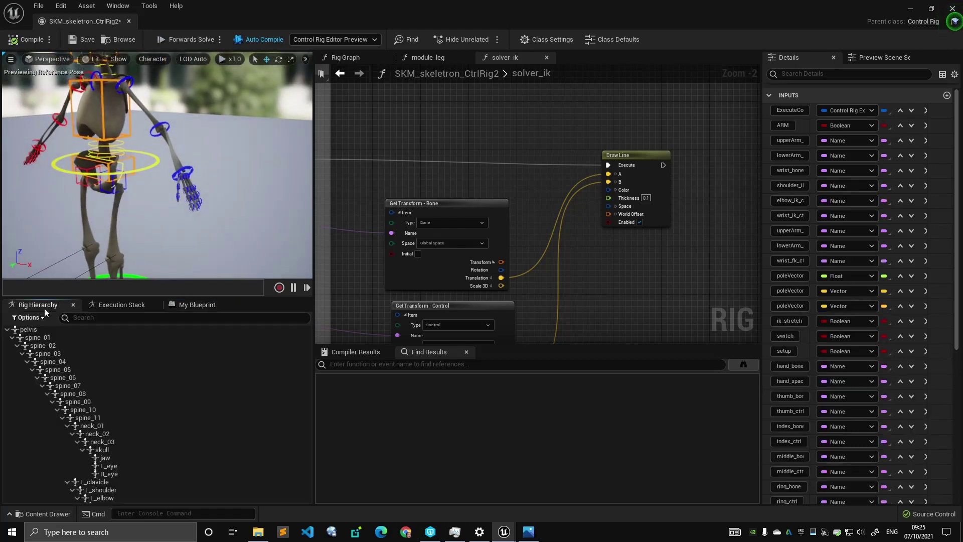
pyautogui.scroll(-5, 86, 410)
pyautogui.scroll(-18, 76, 402)
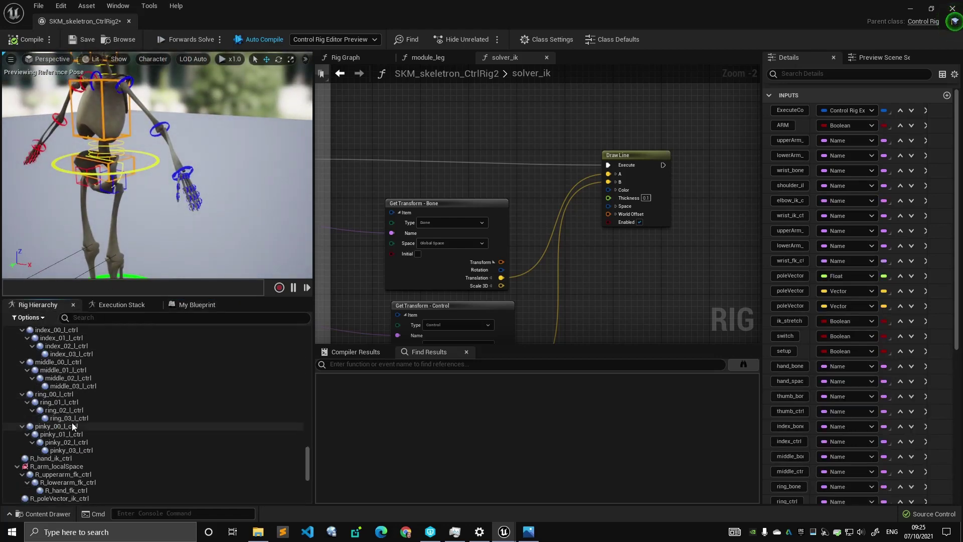
pyautogui.scroll(17, 68, 422)
pyautogui.scroll(4, 68, 414)
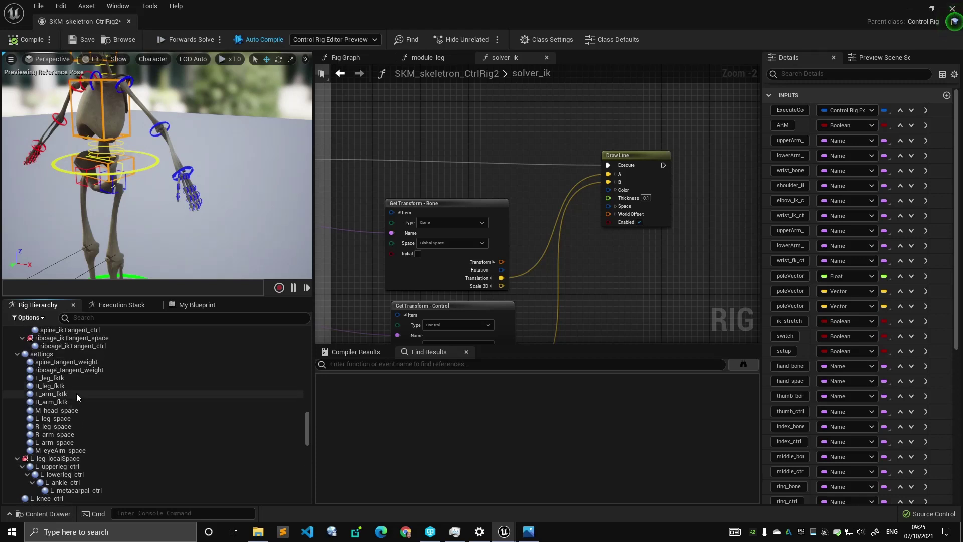
pyautogui.click(76, 393)
pyautogui.click(818, 145)
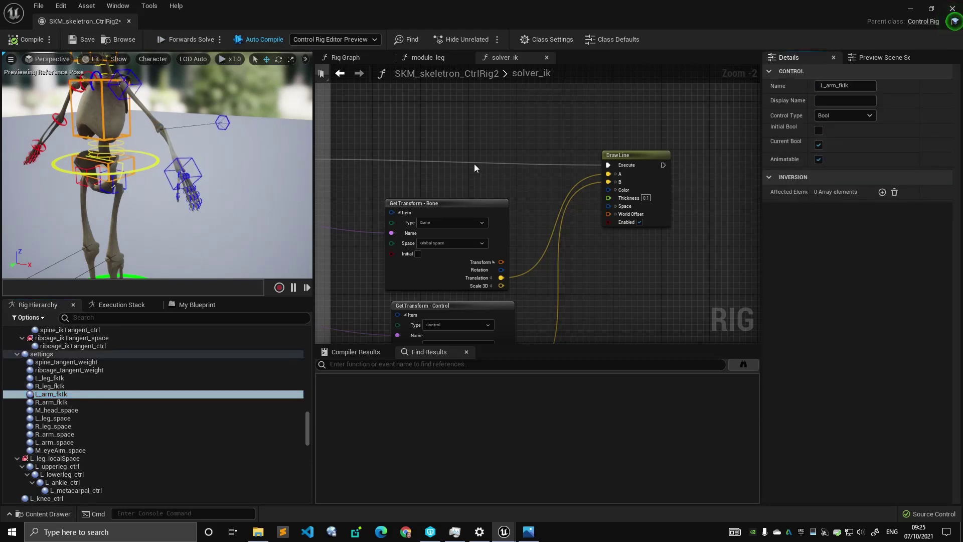
pyautogui.keyDown('alt'); pyautogui.moveTo(173, 165); pyautogui.dragTo(220, 173, button='right'); pyautogui.keyUp('alt')
pyautogui.keyDown('alt'); pyautogui.moveTo(173, 166); pyautogui.dragTo(120, 165, button='middle'); pyautogui.keyUp('alt')
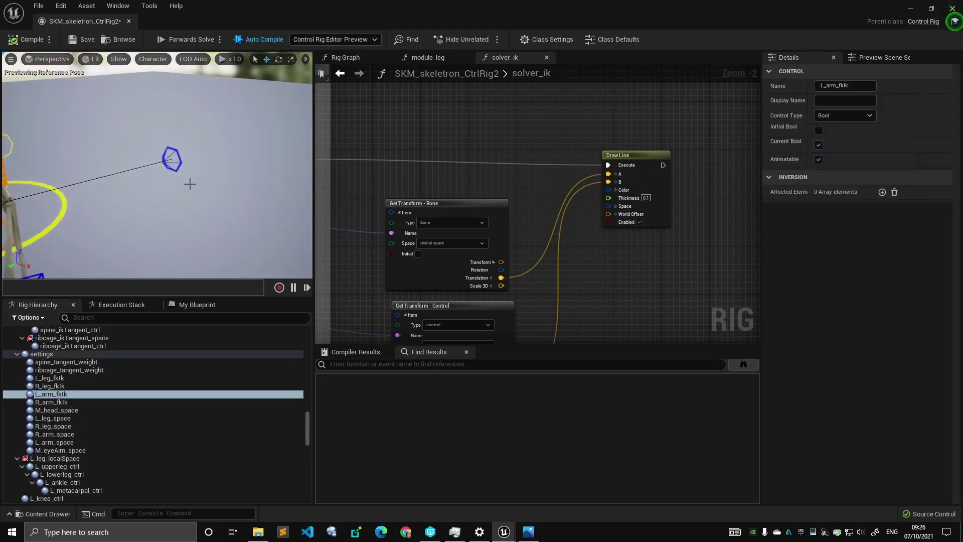
# Select the two Get Transform nodes with the Draw Line node and compare them with the pole vector lines on the skeleton.
pyautogui.moveTo(403, 182); pyautogui.dragTo(512, 148, button='right')
pyautogui.scroll(-6, 512, 147)
pyautogui.moveTo(619, 124); pyautogui.dragTo(490, 231)
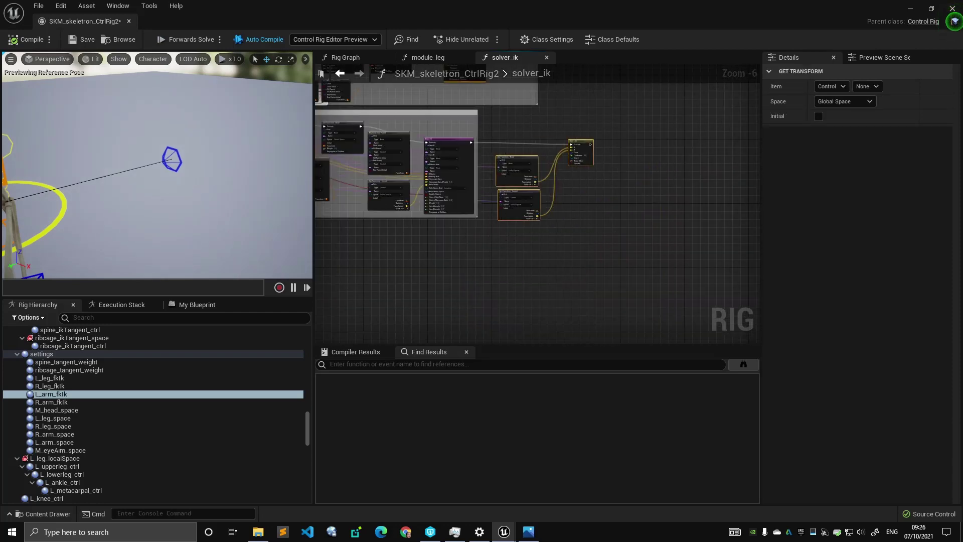
pyautogui.scroll(6, 513, 233)
pyautogui.moveTo(513, 233); pyautogui.dragTo(658, 309, button='right')
pyautogui.moveTo(675, 313); pyautogui.dragTo(413, 113)
pyautogui.moveTo(413, 113); pyautogui.dragTo(535, 116, button='right')
pyautogui.scroll(-6, 228, 139)
pyautogui.keyDown('alt'); pyautogui.moveTo(227, 138); pyautogui.dragTo(225, 164); pyautogui.keyUp('alt')
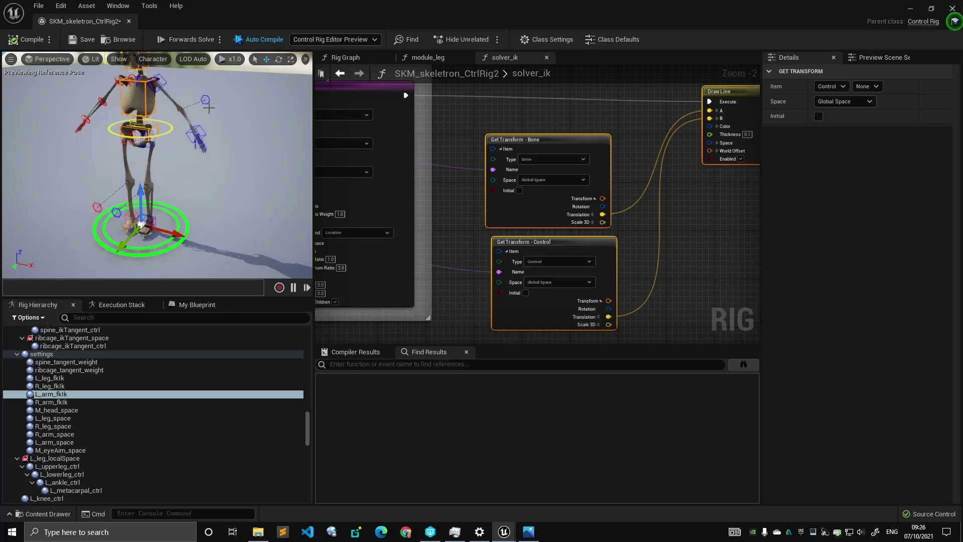
pyautogui.moveTo(198, 146)
pyautogui.mouseDown(button='right')
pyautogui.moveTo(183, 150)
pyautogui.moveTo(206, 147)
pyautogui.mouseUp(button='right')
pyautogui.moveTo(173, 214); pyautogui.dragTo(288, 230)
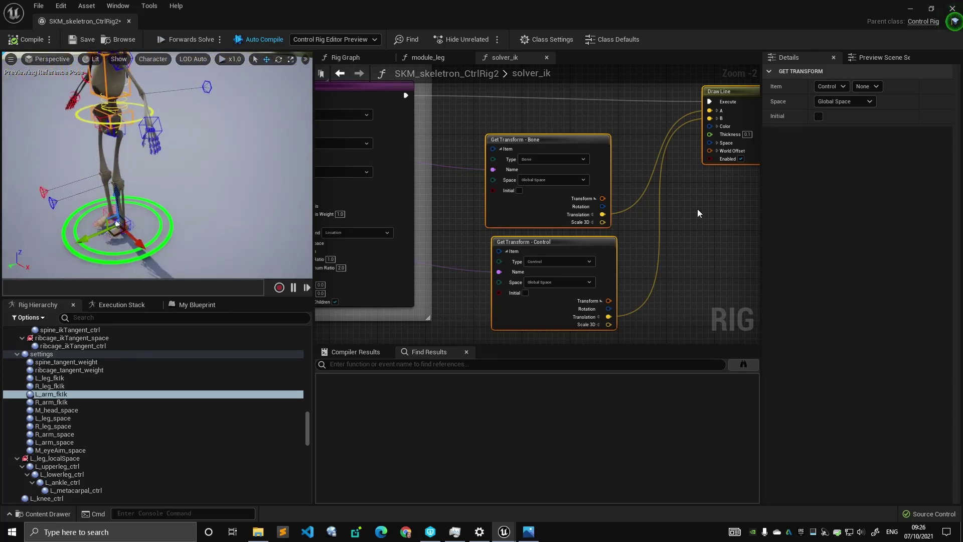
# Collapse the pelvis and global_ctrl branches of the rig hierarchy.
pyautogui.scroll(10, 33, 381)
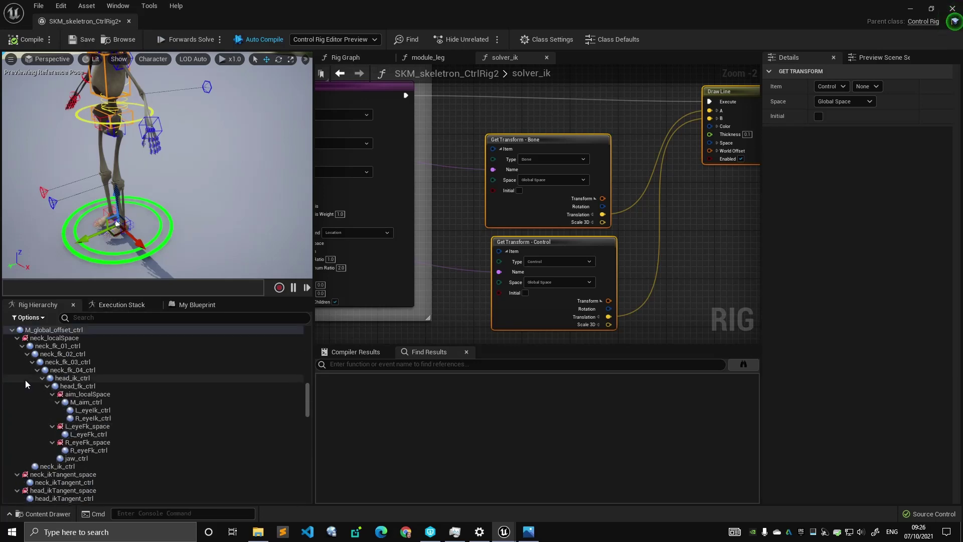
pyautogui.scroll(10, 149, 419)
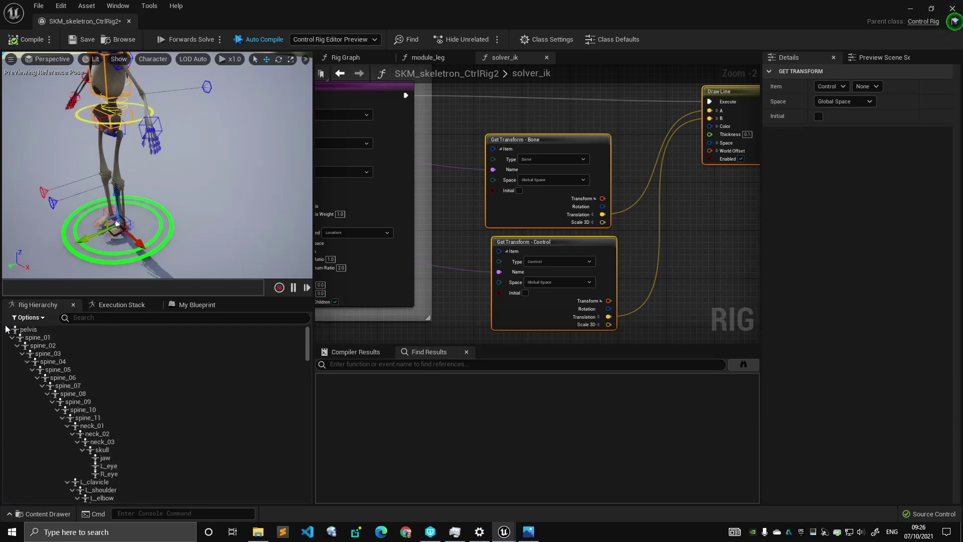
pyautogui.click(7, 330)
pyautogui.click(8, 338)
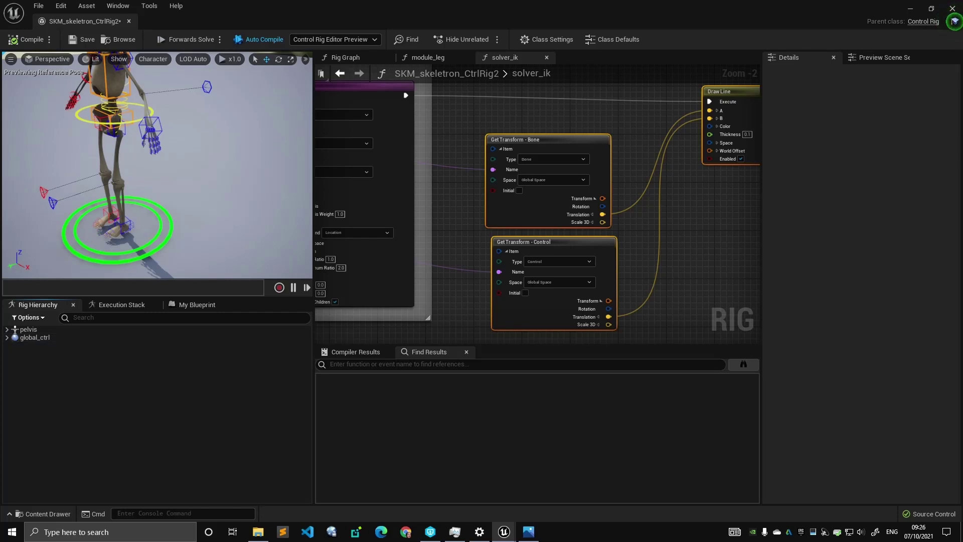
pyautogui.keyDown('alt'); pyautogui.moveTo(200, 152); pyautogui.dragTo(226, 145); pyautogui.keyUp('alt')
pyautogui.keyDown('alt'); pyautogui.moveTo(200, 152); pyautogui.dragTo(225, 152, button='right'); pyautogui.keyUp('alt')
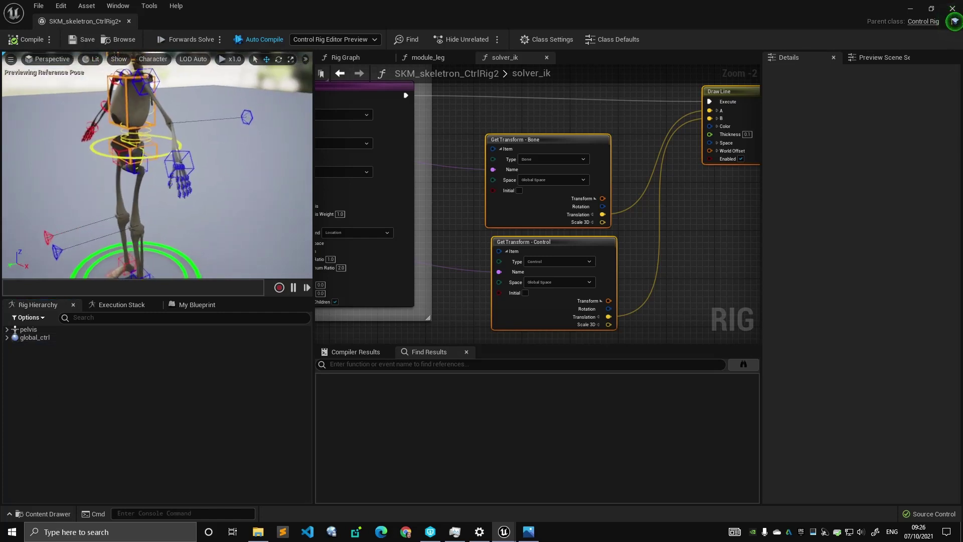
pyautogui.keyDown('alt'); pyautogui.moveTo(200, 152); pyautogui.dragTo(231, 145); pyautogui.keyUp('alt')
pyautogui.moveTo(235, 143); pyautogui.dragTo(221, 146, button='right')
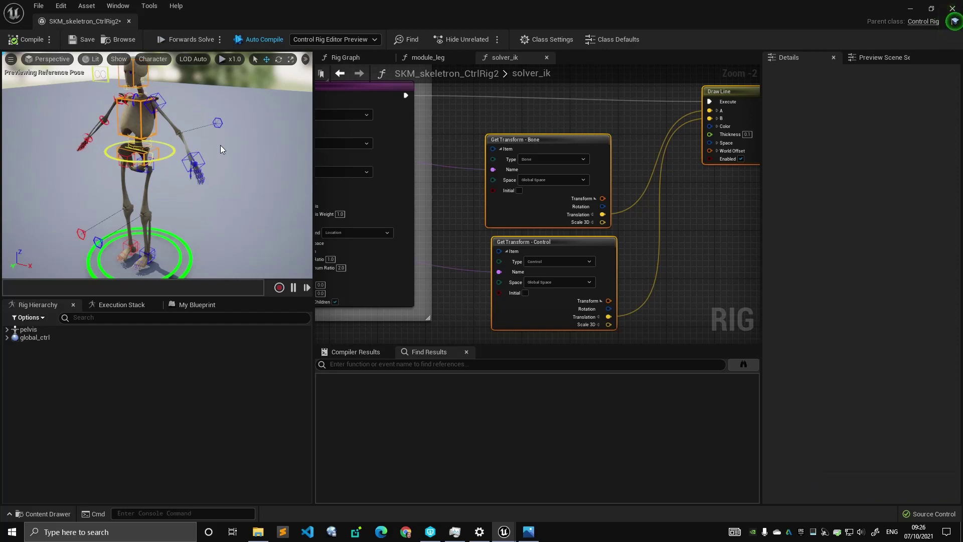
# Open the Rig Graph and select the Setup Event and Forwards Solve nodes to examine where both chains begin.
pyautogui.click(345, 57)
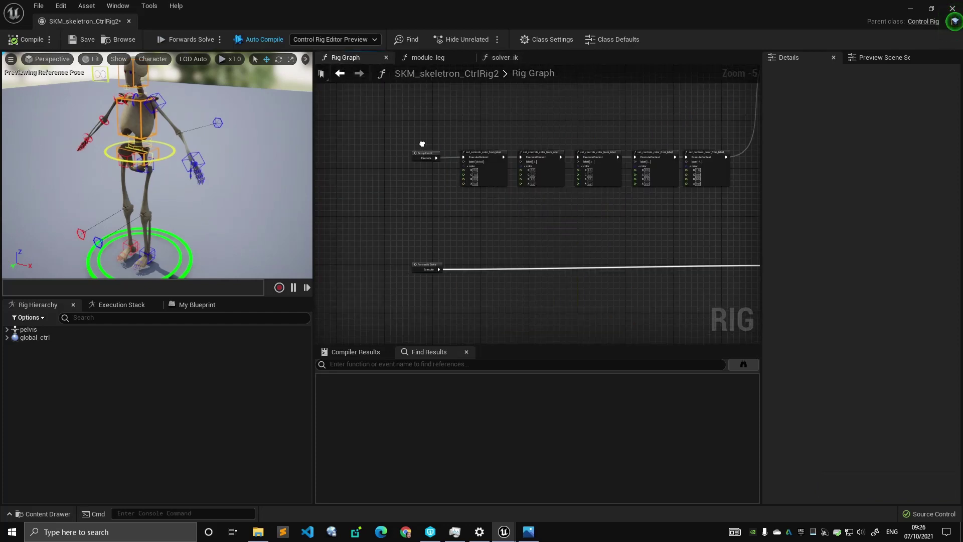
pyautogui.moveTo(519, 145); pyautogui.dragTo(400, 159, button='right')
pyautogui.scroll(5, 404, 161)
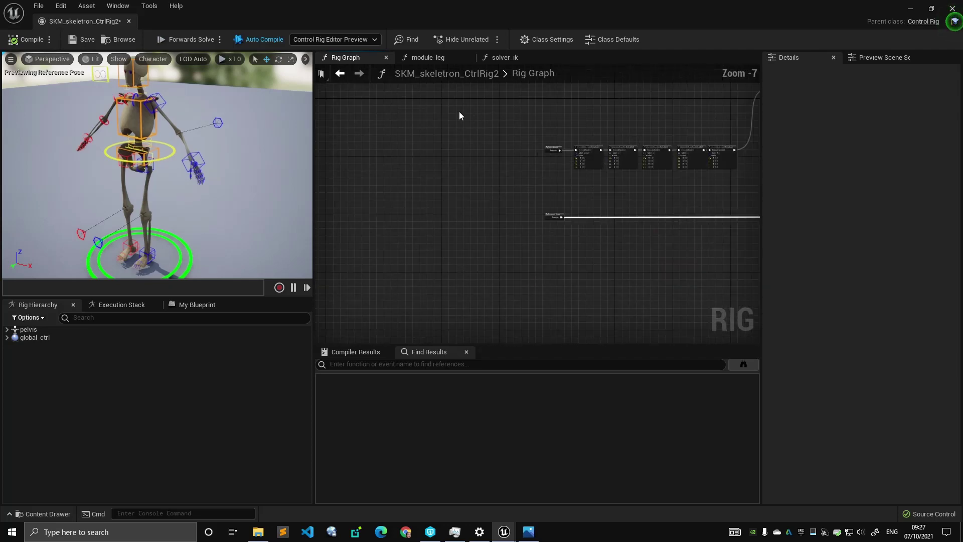
pyautogui.moveTo(546, 132); pyautogui.dragTo(422, 116, button='right')
pyautogui.scroll(2, 422, 116)
pyautogui.moveTo(417, 116); pyautogui.dragTo(427, 282)
pyautogui.click(403, 119)
pyautogui.scroll(2, 376, 197)
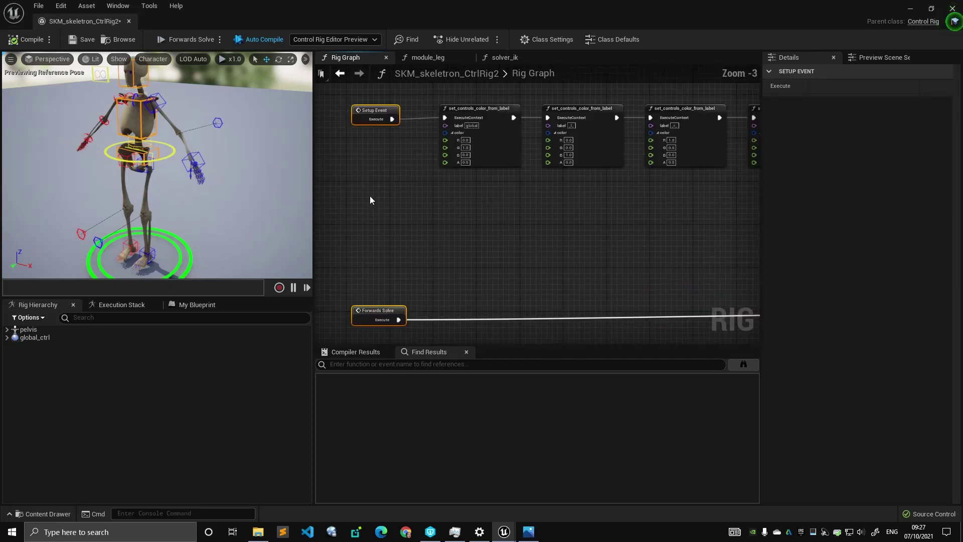
# Inspect the Setup Event and Forwards Solve nodes one by one and compare what each executes.
pyautogui.click(369, 196)
pyautogui.click(377, 113)
pyautogui.scroll(-2, 419, 228)
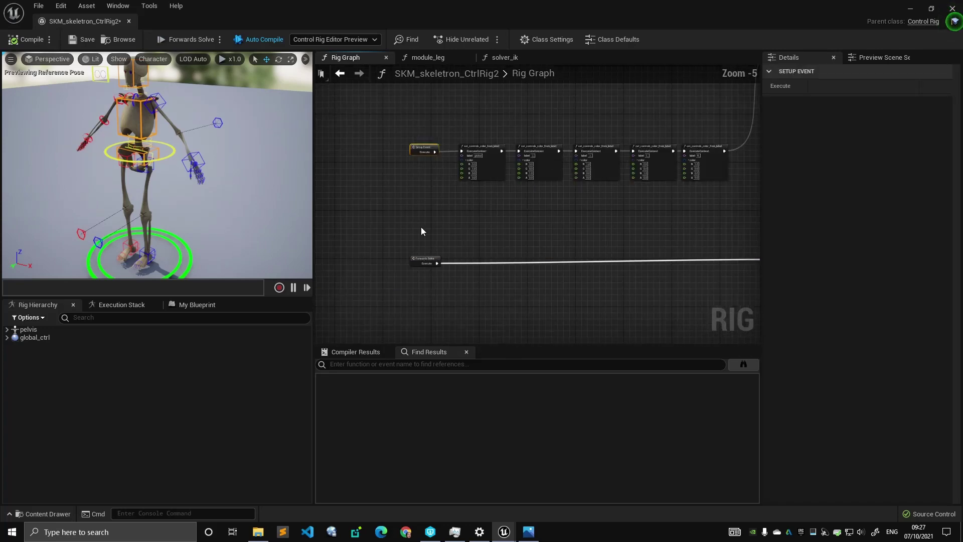
pyautogui.click(427, 258)
pyautogui.moveTo(408, 124); pyautogui.dragTo(435, 277)
pyautogui.click(386, 194)
pyautogui.scroll(3, 401, 174)
pyautogui.moveTo(445, 231); pyautogui.dragTo(442, 72, button='right')
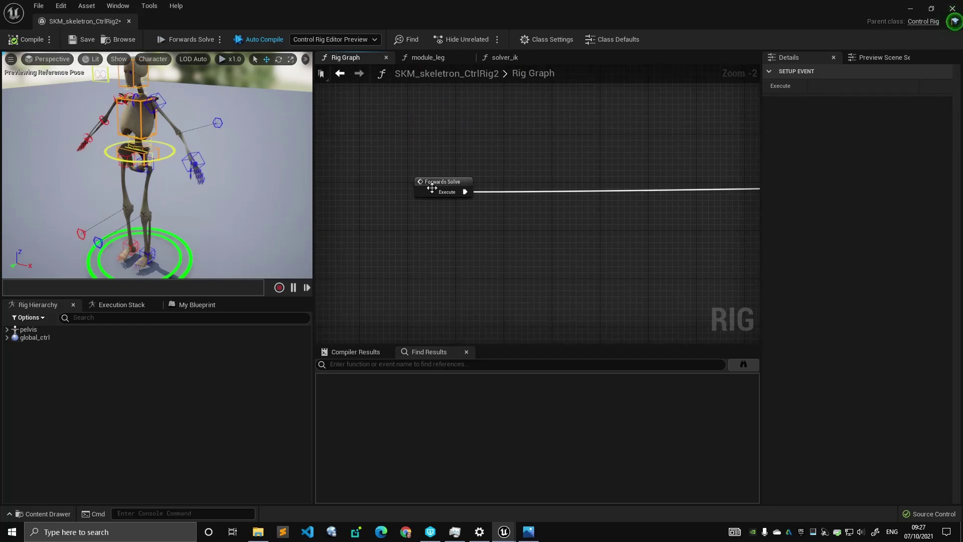
pyautogui.click(431, 187)
# Survey the whole Rig Graph and mark out the module nodes chained behind the two events.
pyautogui.moveTo(485, 135); pyautogui.dragTo(420, 169, button='right')
pyautogui.scroll(-3, 434, 239)
pyautogui.scroll(-3, 435, 239)
pyautogui.scroll(-1, 420, 169)
pyautogui.scroll(2, 435, 203)
pyautogui.moveTo(396, 235)
pyautogui.mouseDown(button='right')
pyautogui.moveTo(436, 203)
pyautogui.moveTo(417, 258)
pyautogui.moveTo(384, 234)
pyautogui.mouseUp(button='right')
pyautogui.scroll(-3, 435, 201)
pyautogui.scroll(-2, 384, 234)
pyautogui.moveTo(430, 276); pyautogui.dragTo(423, 245, button='right')
pyautogui.moveTo(668, 268); pyautogui.dragTo(360, 101)
pyautogui.click(581, 260)
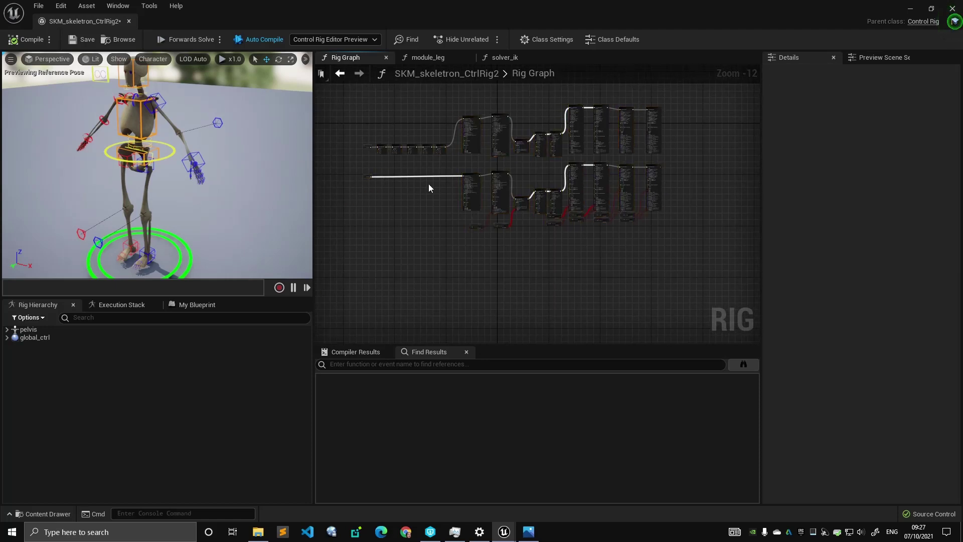
# Compare the Setup Event row of modules with the Forwards Solve row, highlighting the Forwards Solve modules.
pyautogui.moveTo(429, 185); pyautogui.dragTo(437, 230, button='right')
pyautogui.scroll(3, 436, 226)
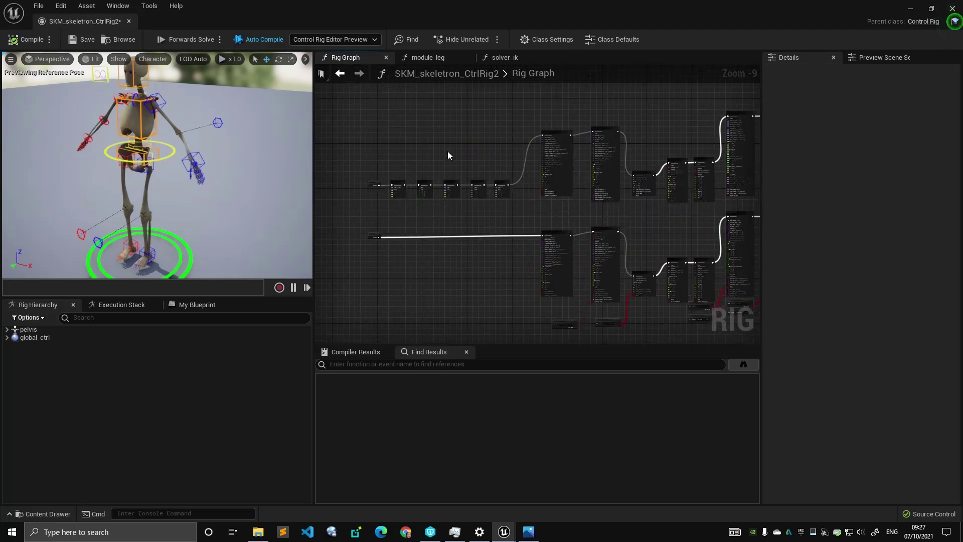
pyautogui.moveTo(473, 156); pyautogui.dragTo(430, 139, button='right')
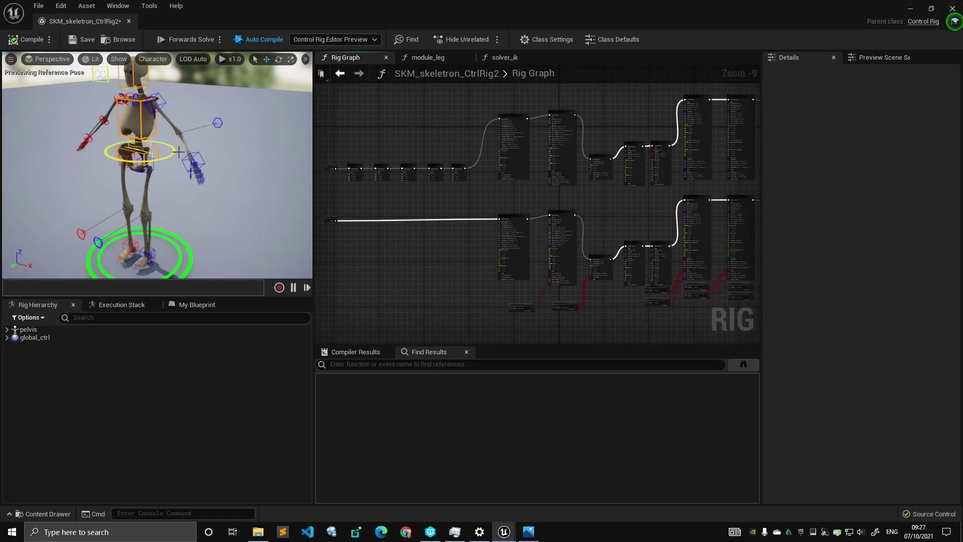
pyautogui.moveTo(451, 176); pyautogui.dragTo(393, 125, button='right')
pyautogui.scroll(-3, 502, 172)
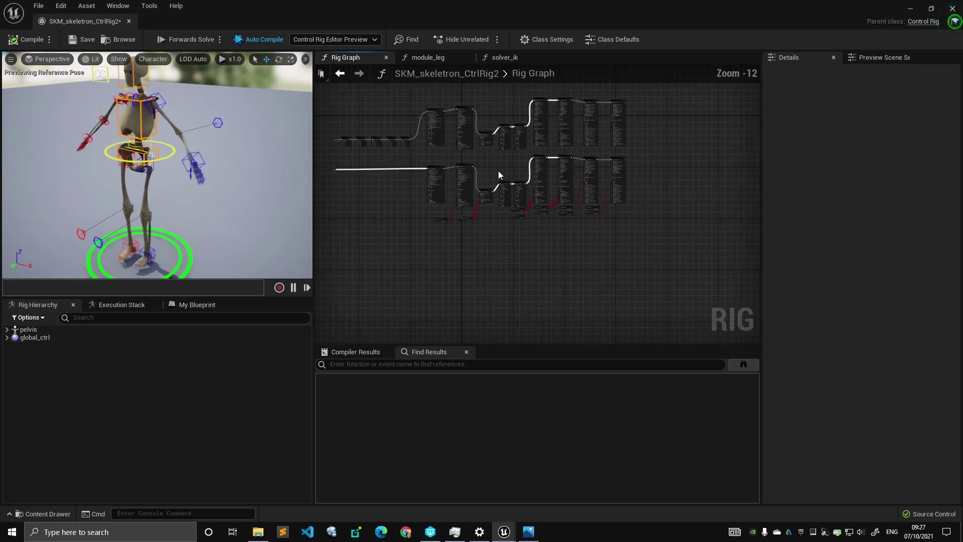
pyautogui.moveTo(503, 172); pyautogui.dragTo(413, 165, button='right')
pyautogui.scroll(3, 413, 162)
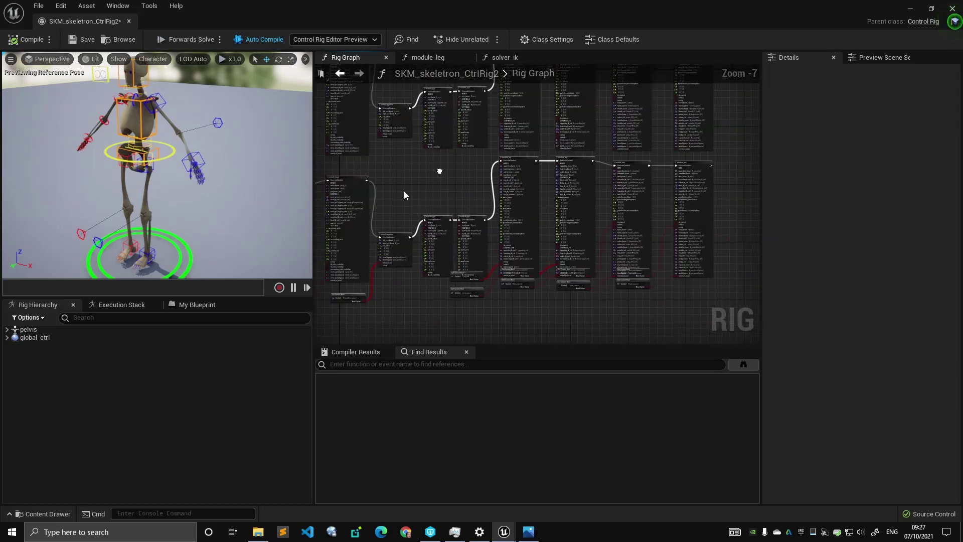
pyautogui.moveTo(651, 190); pyautogui.dragTo(401, 233)
pyautogui.moveTo(386, 198); pyautogui.dragTo(513, 197, button='right')
pyautogui.click(513, 198)
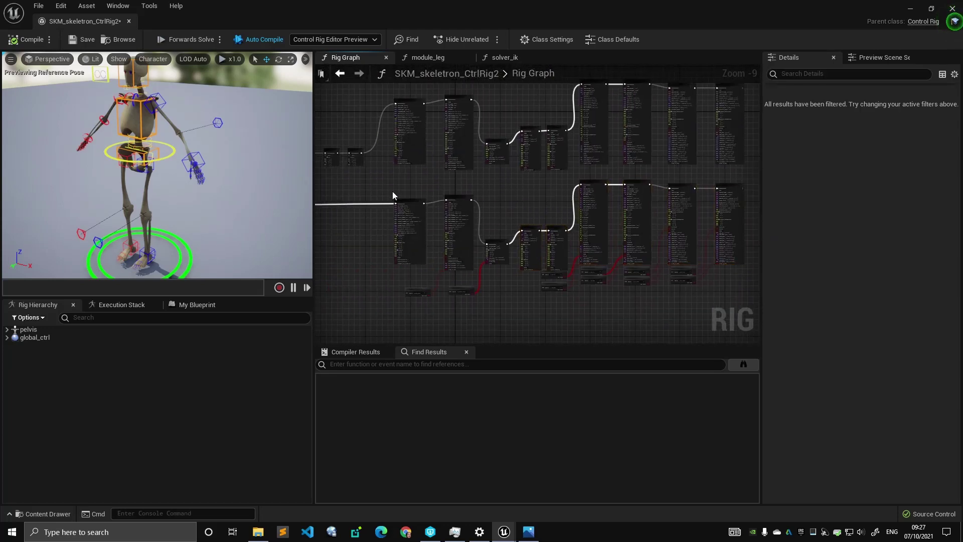
pyautogui.moveTo(392, 188); pyautogui.dragTo(783, 300)
pyautogui.click(638, 293)
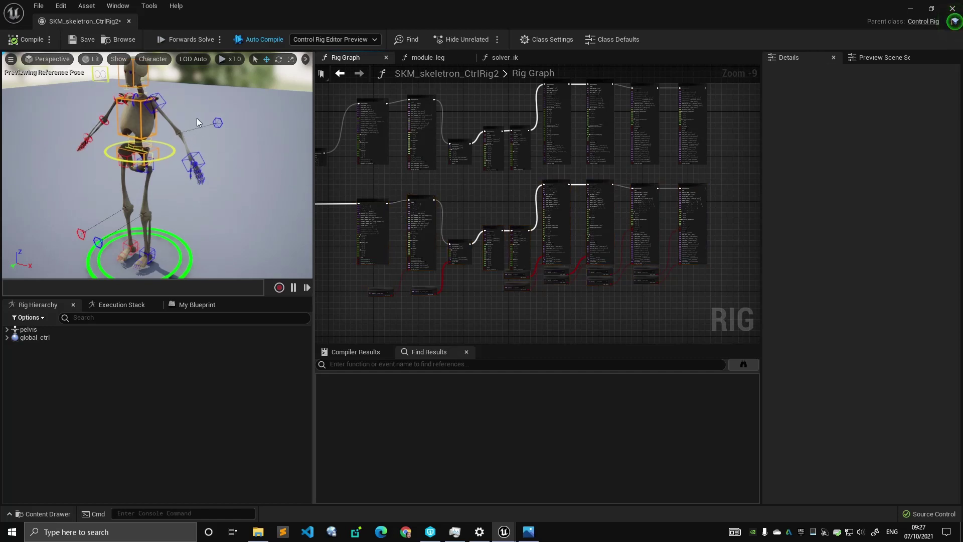
# Follow both module rows from the first module to the last, comparing the nodes repeated in Setup Event and Forwards Solve.
pyautogui.moveTo(377, 172); pyautogui.dragTo(457, 174, button='right')
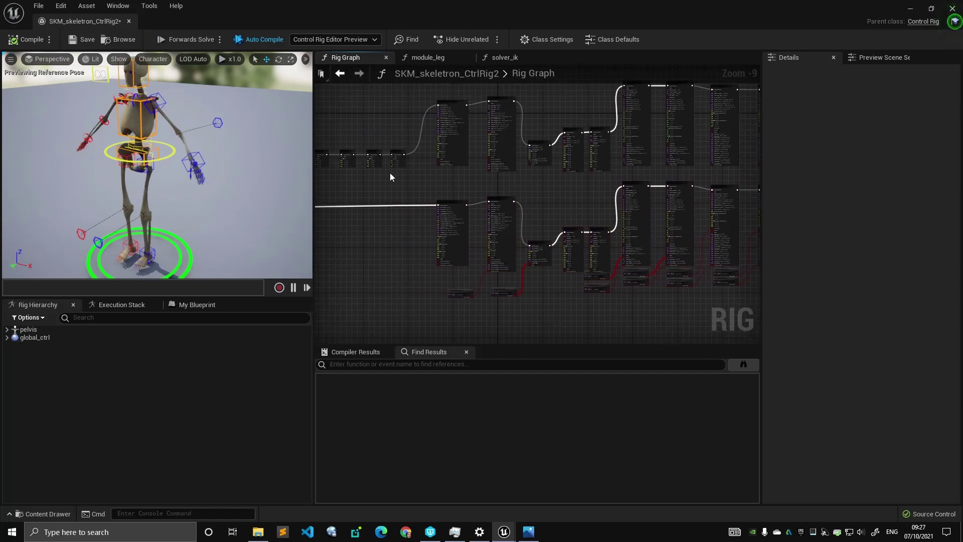
pyautogui.scroll(2, 366, 138)
pyautogui.click(454, 190)
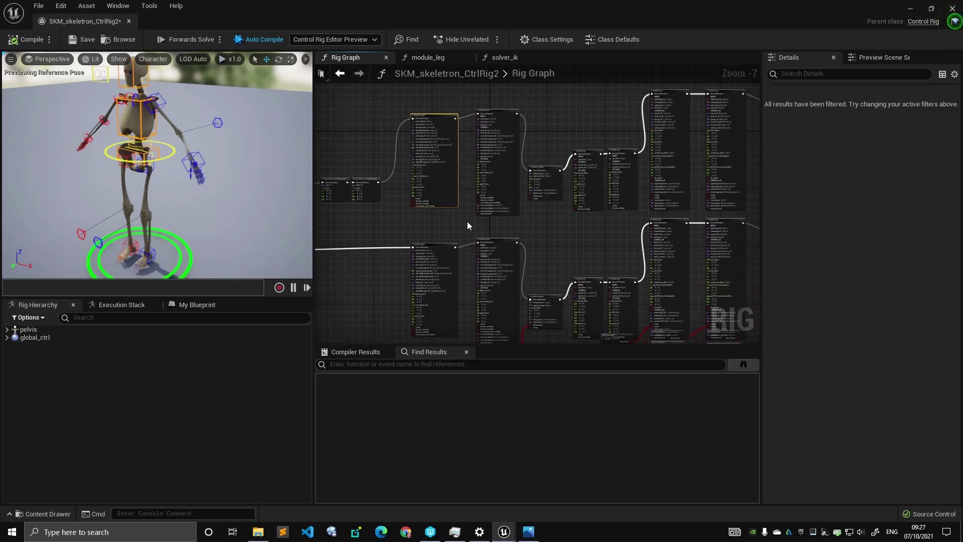
pyautogui.moveTo(456, 221); pyautogui.dragTo(333, 152, button='right')
pyautogui.moveTo(459, 171); pyautogui.dragTo(327, 156, button='right')
pyautogui.scroll(3, 620, 179)
pyautogui.scroll(-1, 638, 269)
pyautogui.scroll(-1, 649, 192)
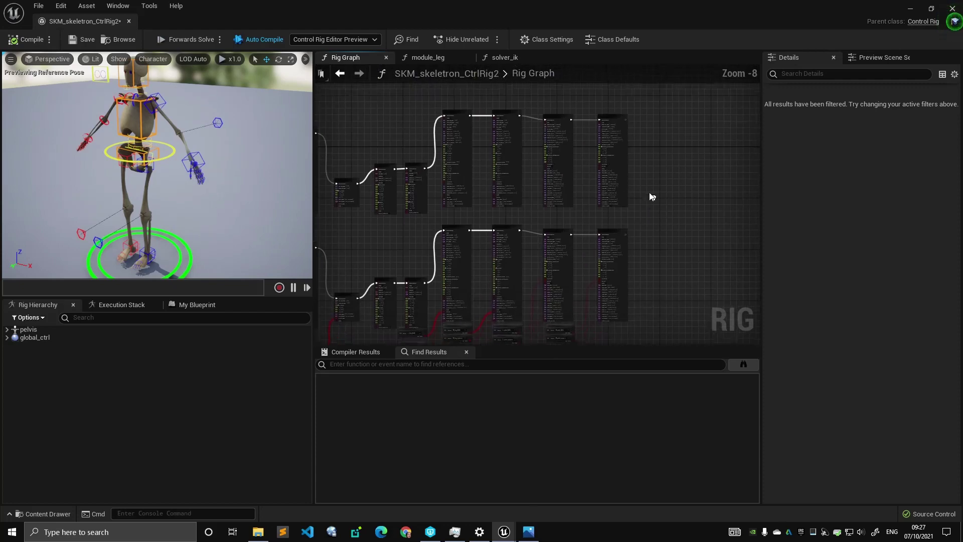
pyautogui.moveTo(338, 121); pyautogui.dragTo(514, 110, button='right')
pyautogui.moveTo(352, 148); pyautogui.dragTo(463, 139, button='right')
pyautogui.click(441, 224)
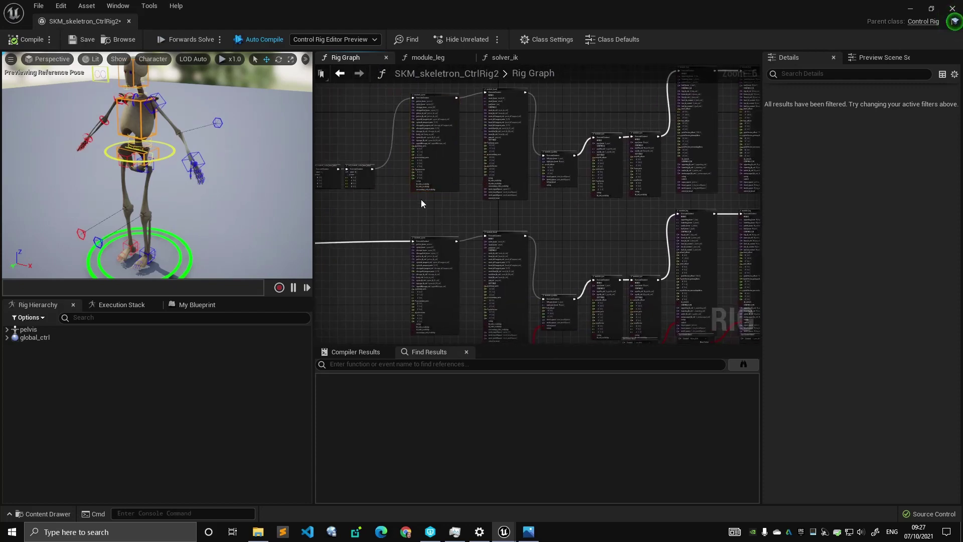
pyautogui.scroll(-4, 488, 187)
pyautogui.moveTo(750, 187); pyautogui.dragTo(372, 251)
pyautogui.click(329, 237)
# Select the body_m_ctrl control around the skeleton's waist to relate it to the Rig Graph modules.
pyautogui.moveTo(329, 237); pyautogui.dragTo(423, 251, button='right')
pyautogui.click(175, 151)
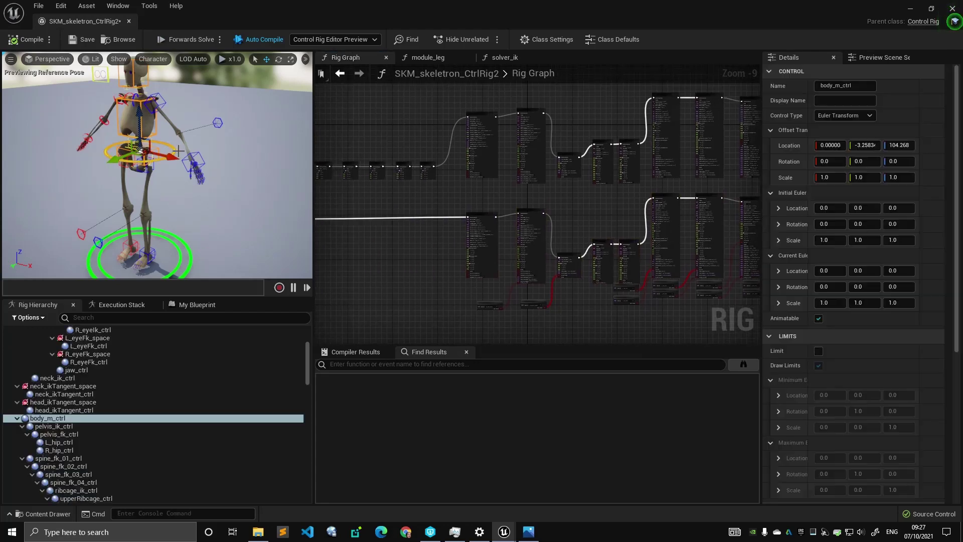
pyautogui.moveTo(347, 137)
pyautogui.mouseDown(button='right')
pyautogui.moveTo(530, 143)
pyautogui.moveTo(386, 112)
pyautogui.moveTo(363, 134)
pyautogui.moveTo(339, 134)
pyautogui.mouseUp(button='right')
pyautogui.scroll(2, 531, 143)
pyautogui.scroll(-4, 386, 113)
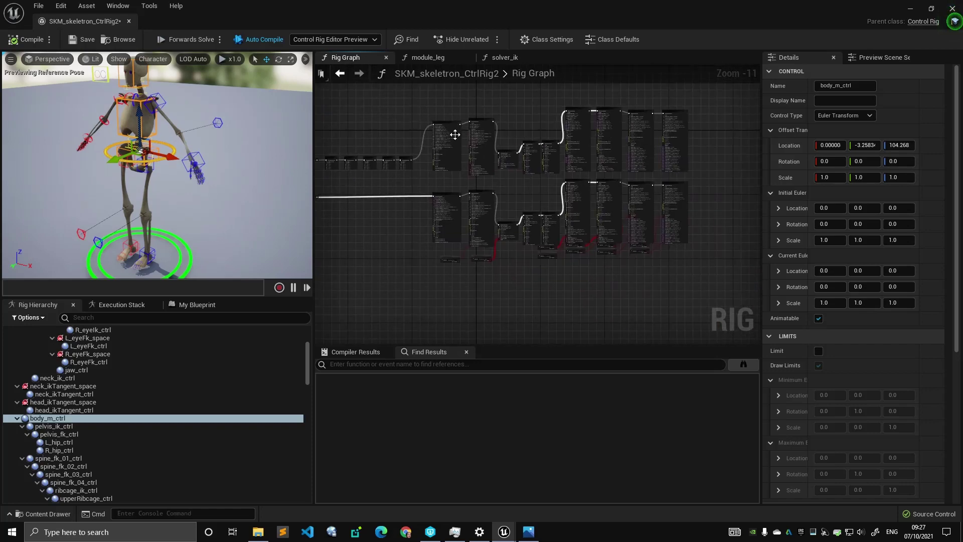
# Inspect the second module of the Setup Event row, review both chains and clear the control selection.
pyautogui.click(455, 131)
pyautogui.scroll(5, 506, 132)
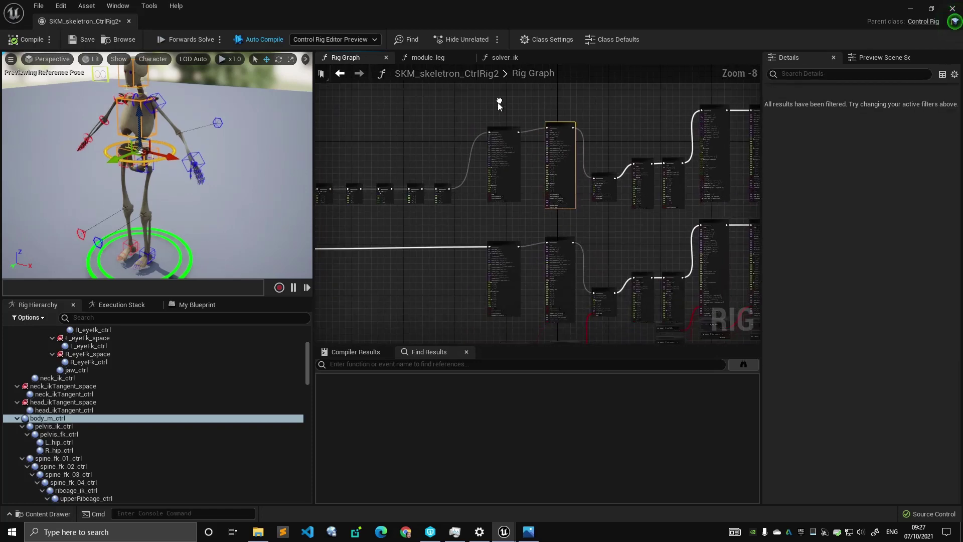
pyautogui.scroll(-5, 388, 143)
pyautogui.moveTo(405, 164); pyautogui.dragTo(438, 175, button='right')
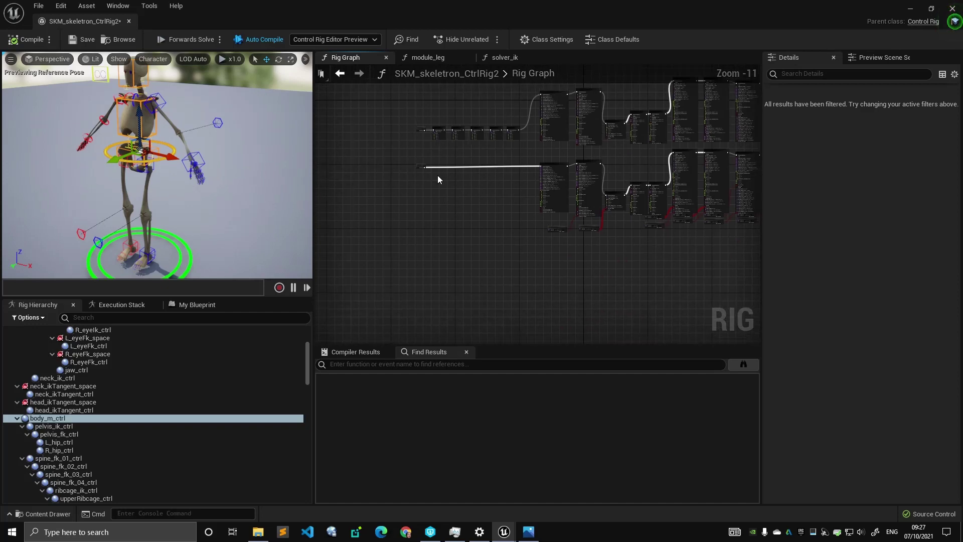
pyautogui.moveTo(484, 227)
pyautogui.mouseDown(button='right')
pyautogui.moveTo(421, 210)
pyautogui.moveTo(476, 240)
pyautogui.mouseUp(button='right')
pyautogui.scroll(2, 444, 221)
pyautogui.moveTo(411, 160); pyautogui.dragTo(395, 247, button='right')
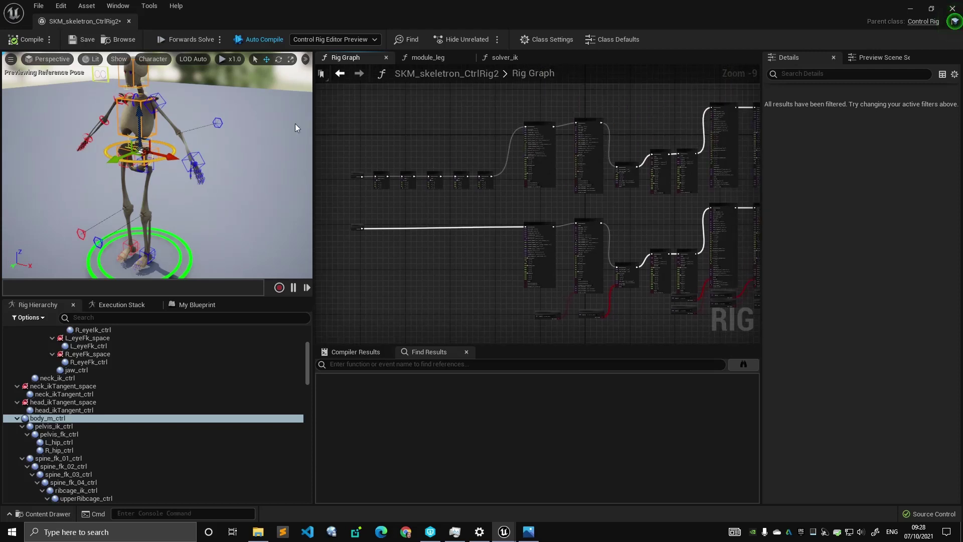
pyautogui.click(261, 123)
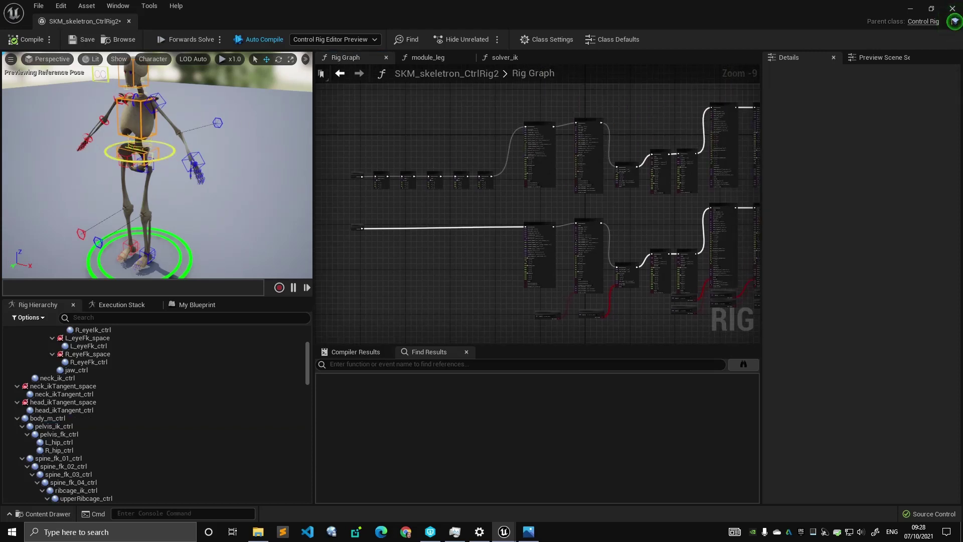
pyautogui.scroll(-3, 401, 266)
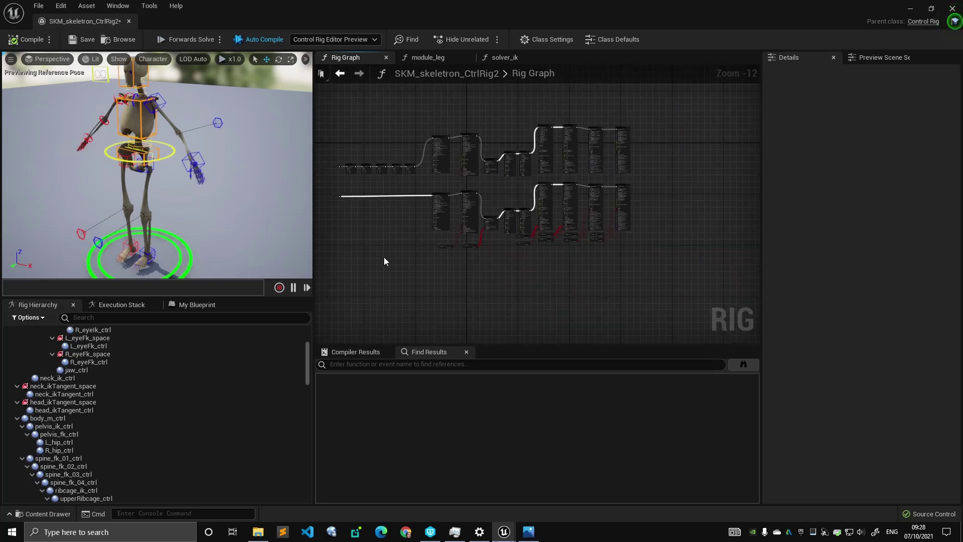
# Select the skeleton's body_m_ctrl control again and view it alongside the complete Setup Event and Forwards Solve chains.
pyautogui.click(174, 154)
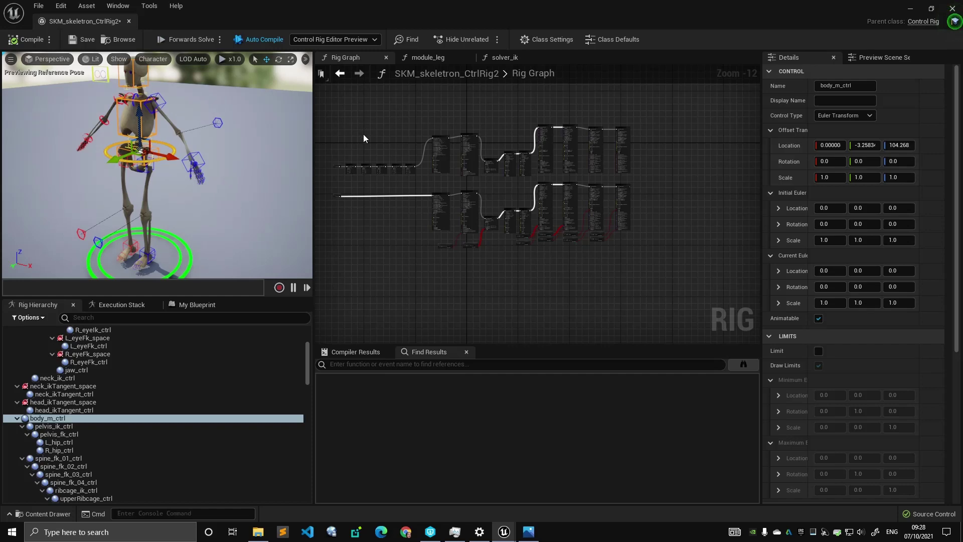
pyautogui.moveTo(345, 139); pyautogui.dragTo(373, 141, button='right')
pyautogui.scroll(2, 375, 146)
pyautogui.scroll(-1, 354, 142)
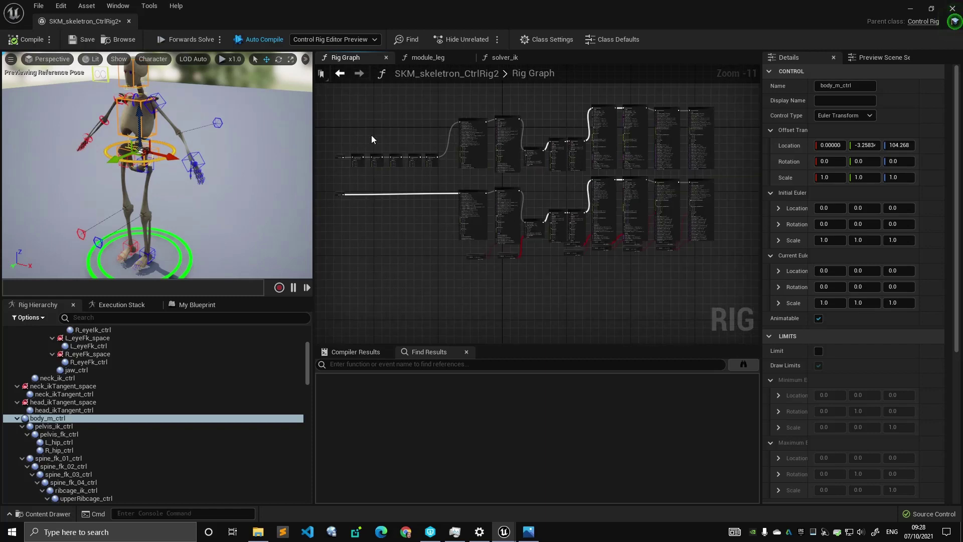